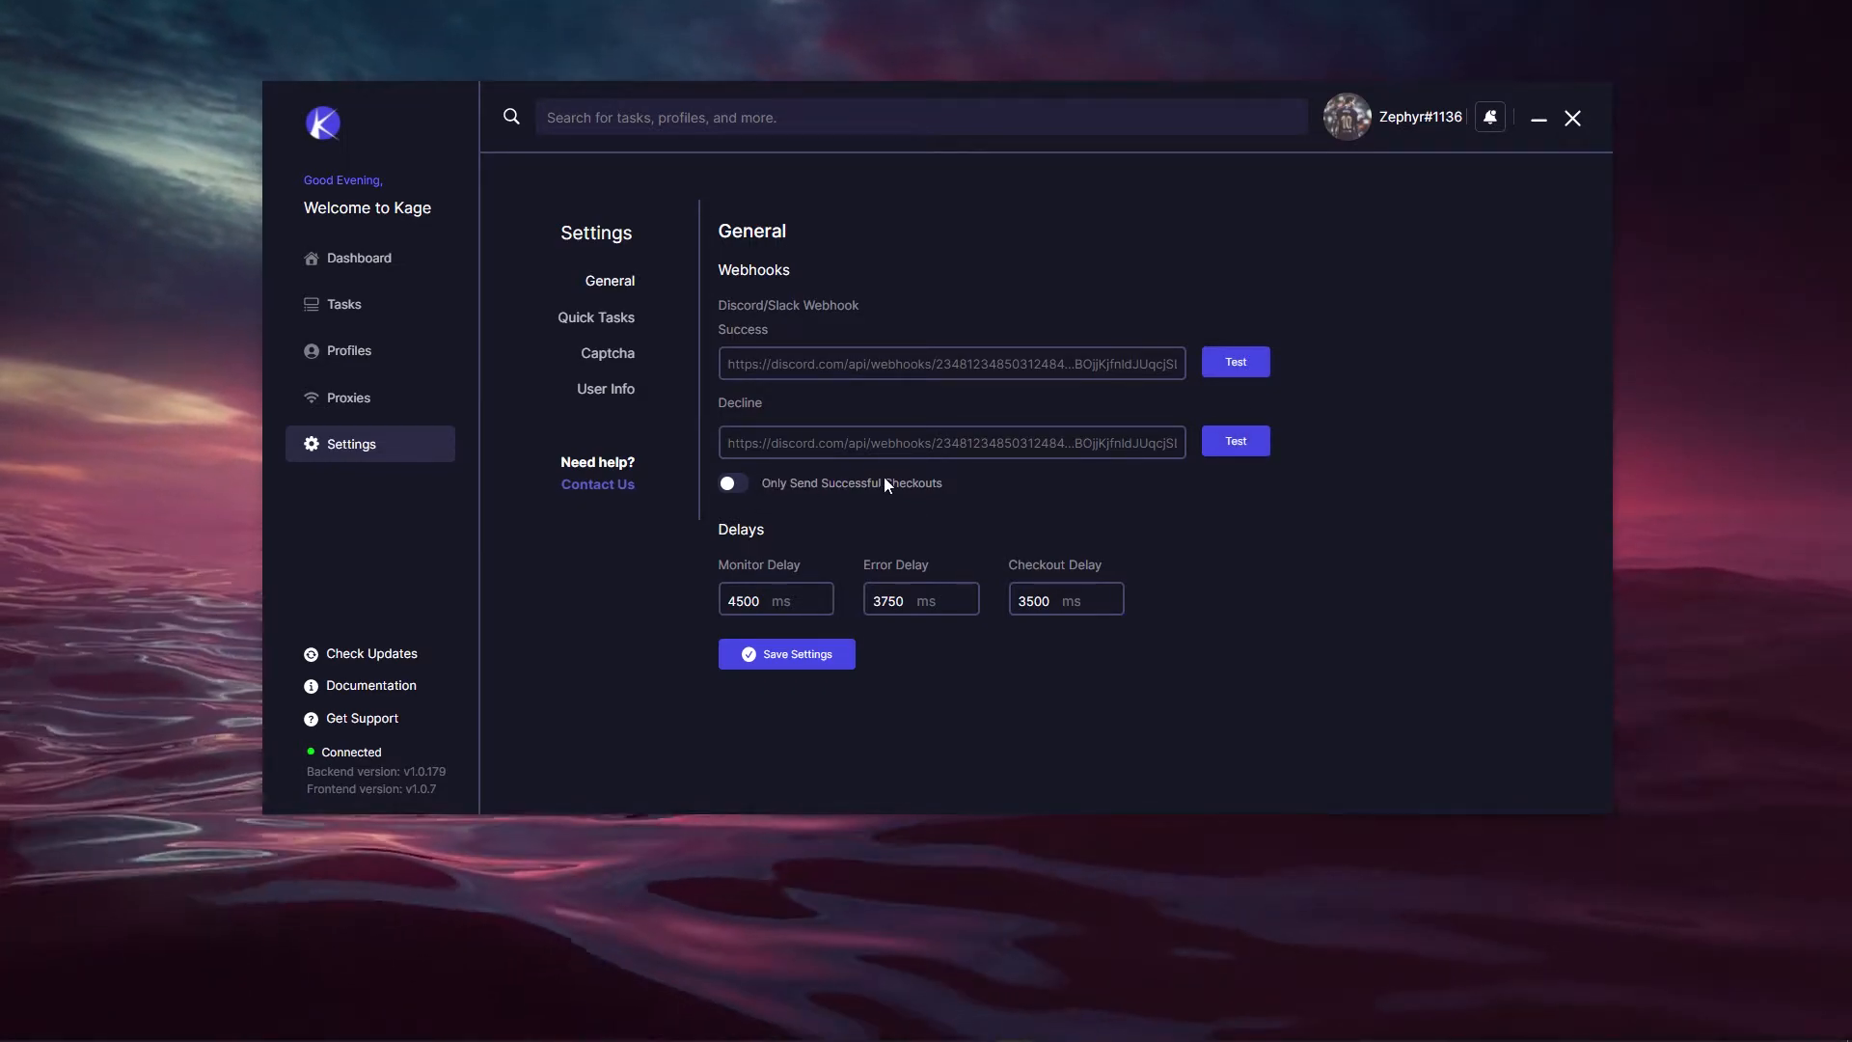
Step: Switch off Only Send Successful Checkouts and go to the Proxy Groups page
left_click(732, 484)
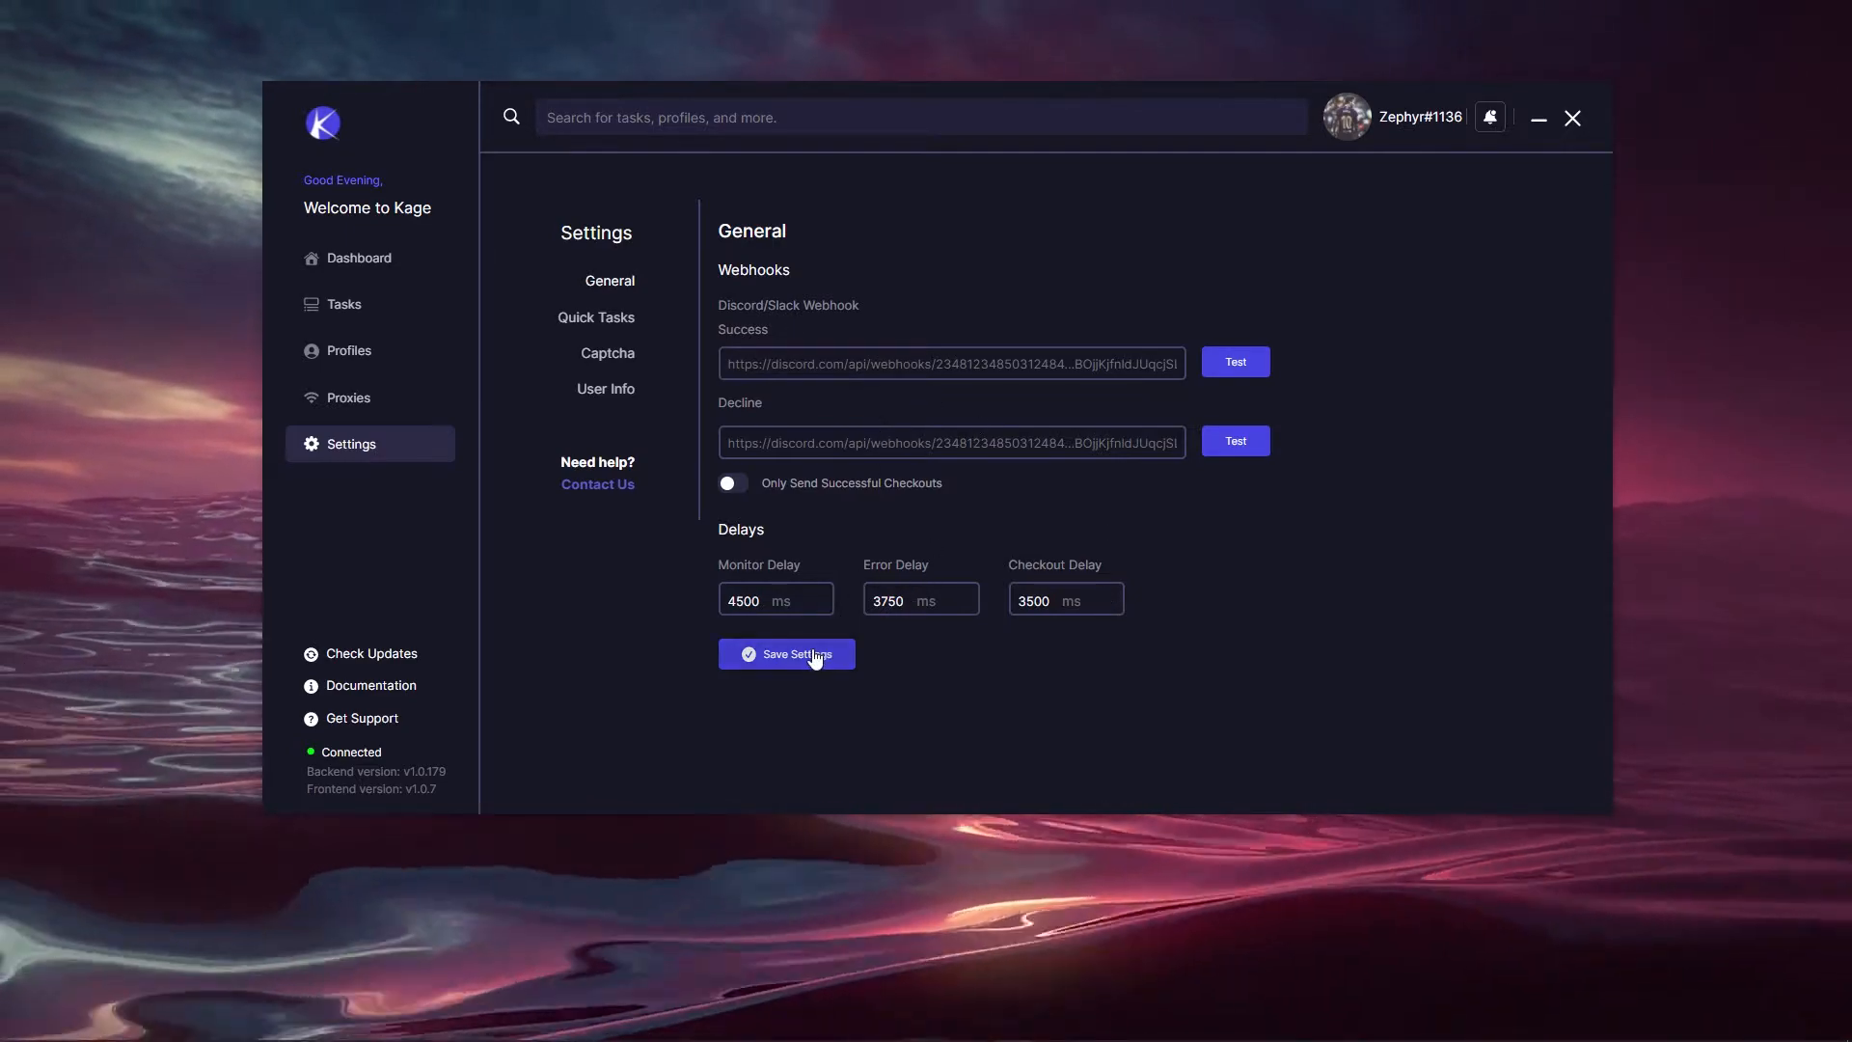
left_click(355, 412)
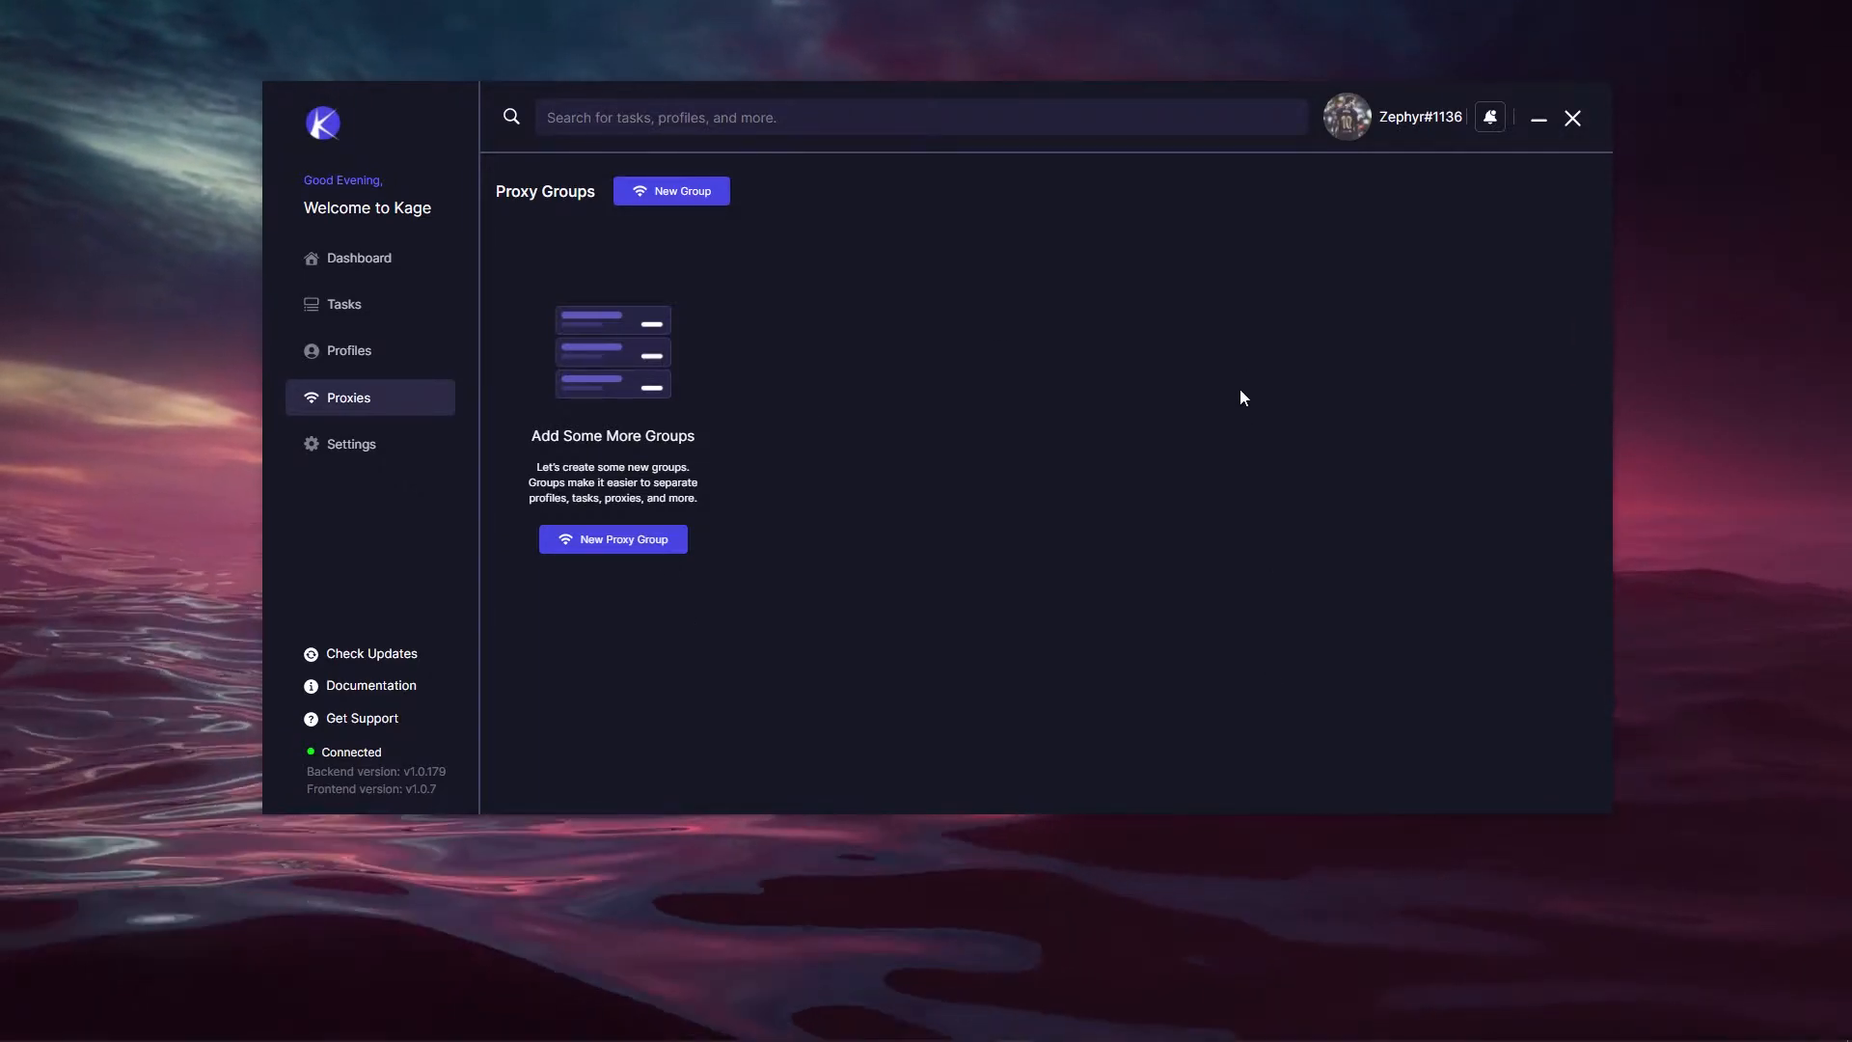
Step: Create a Residentials proxy group named 'Video Proxy Group' and open its empty proxy list
left_click(586, 540)
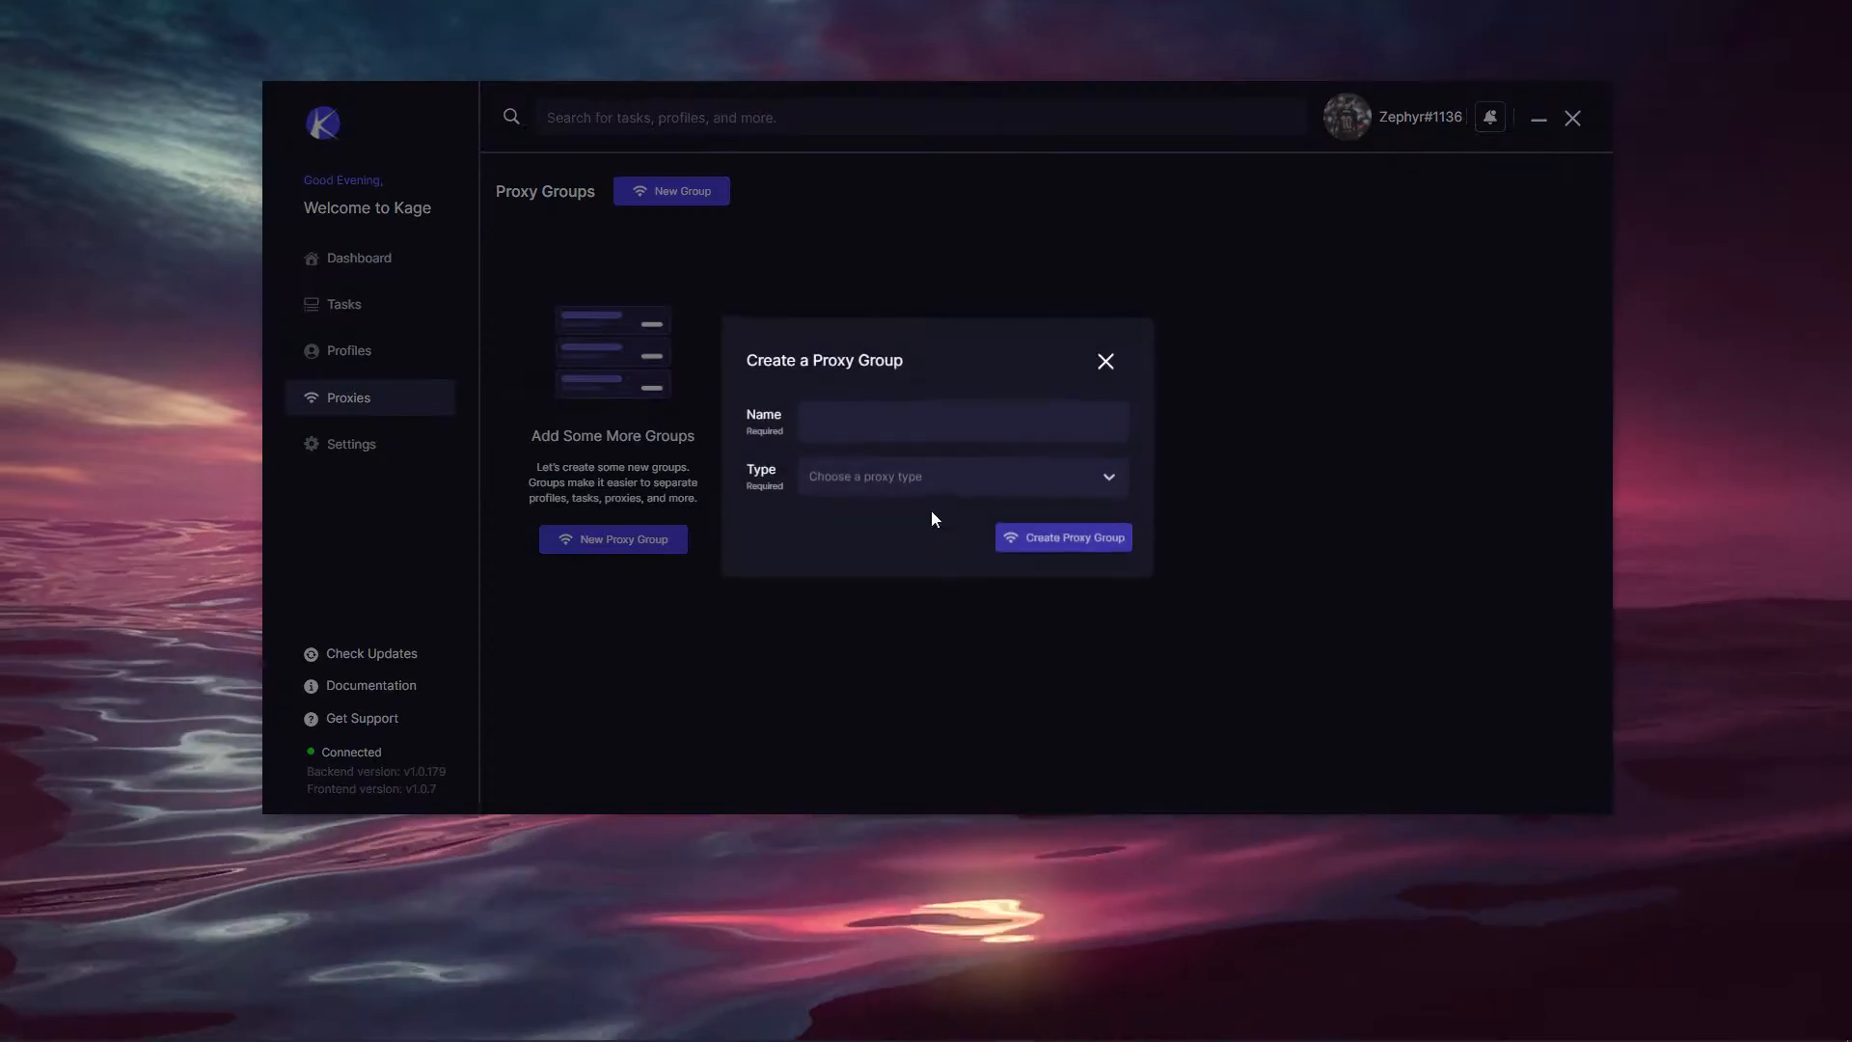
left_click(871, 436)
type("Video")
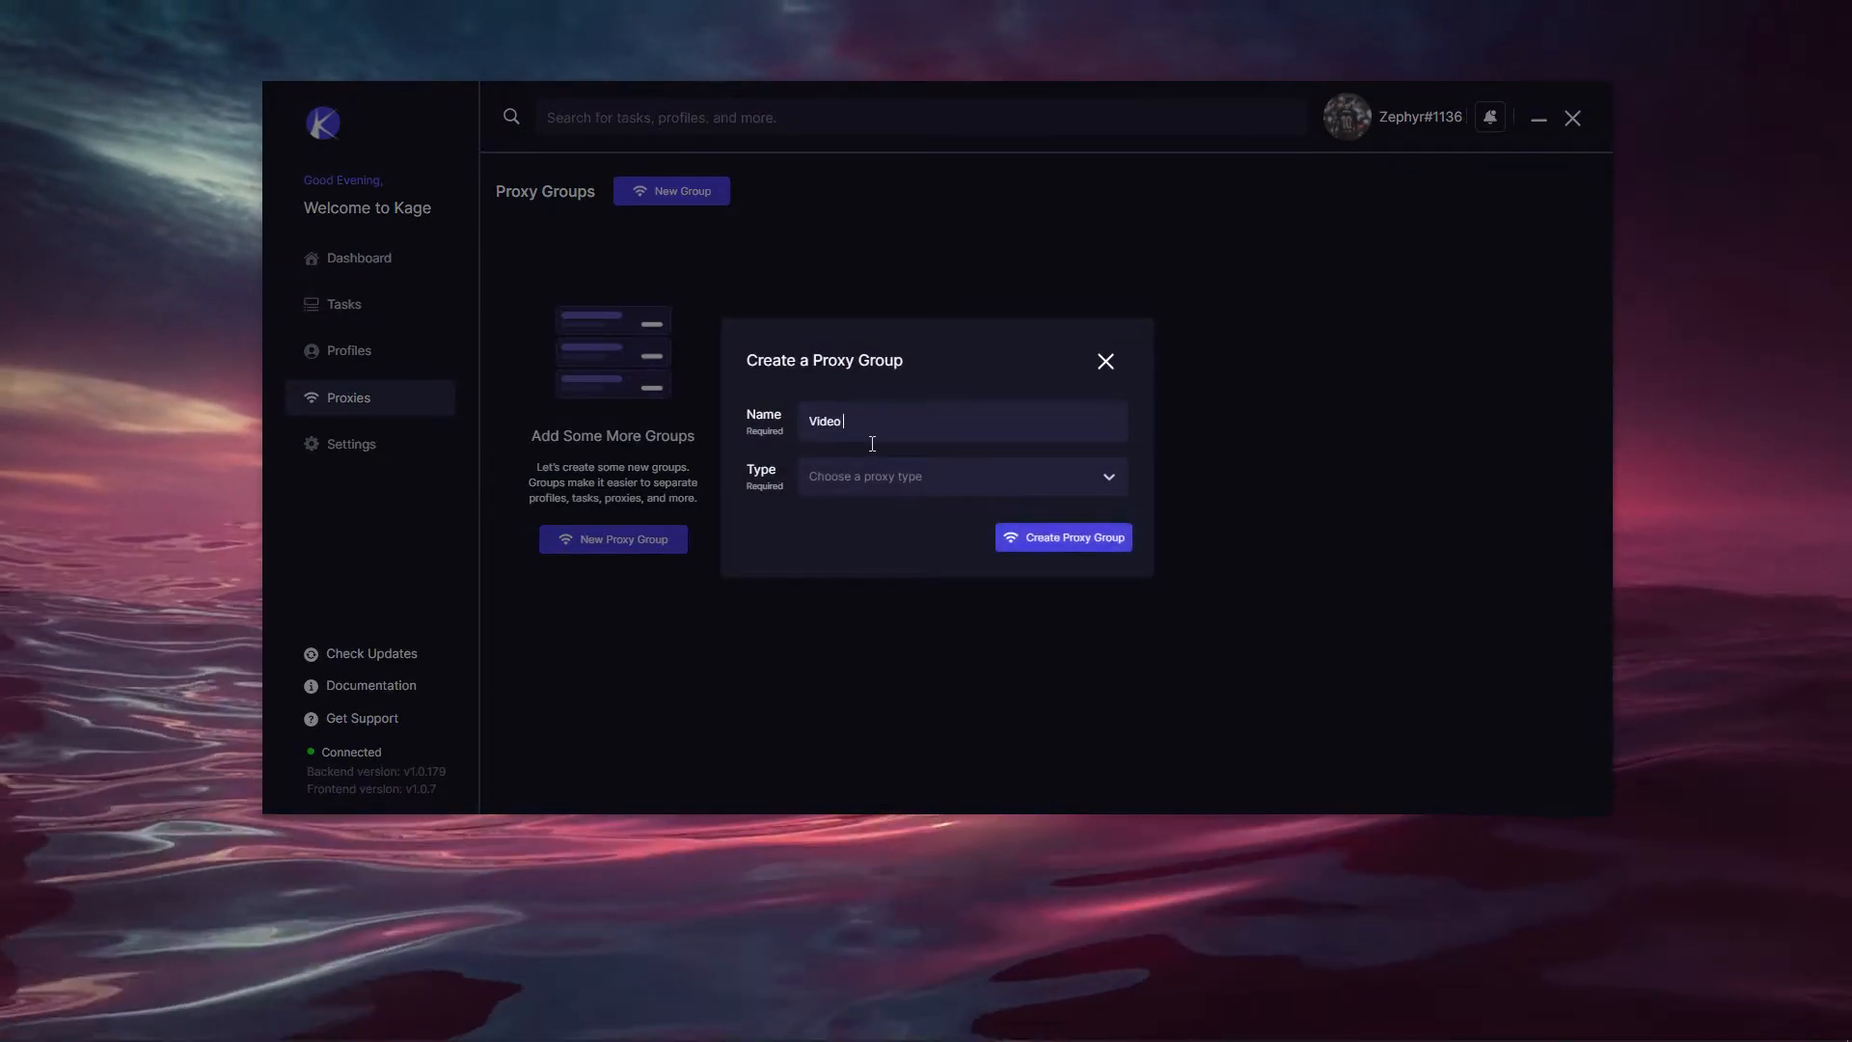
type(" Prixy Group")
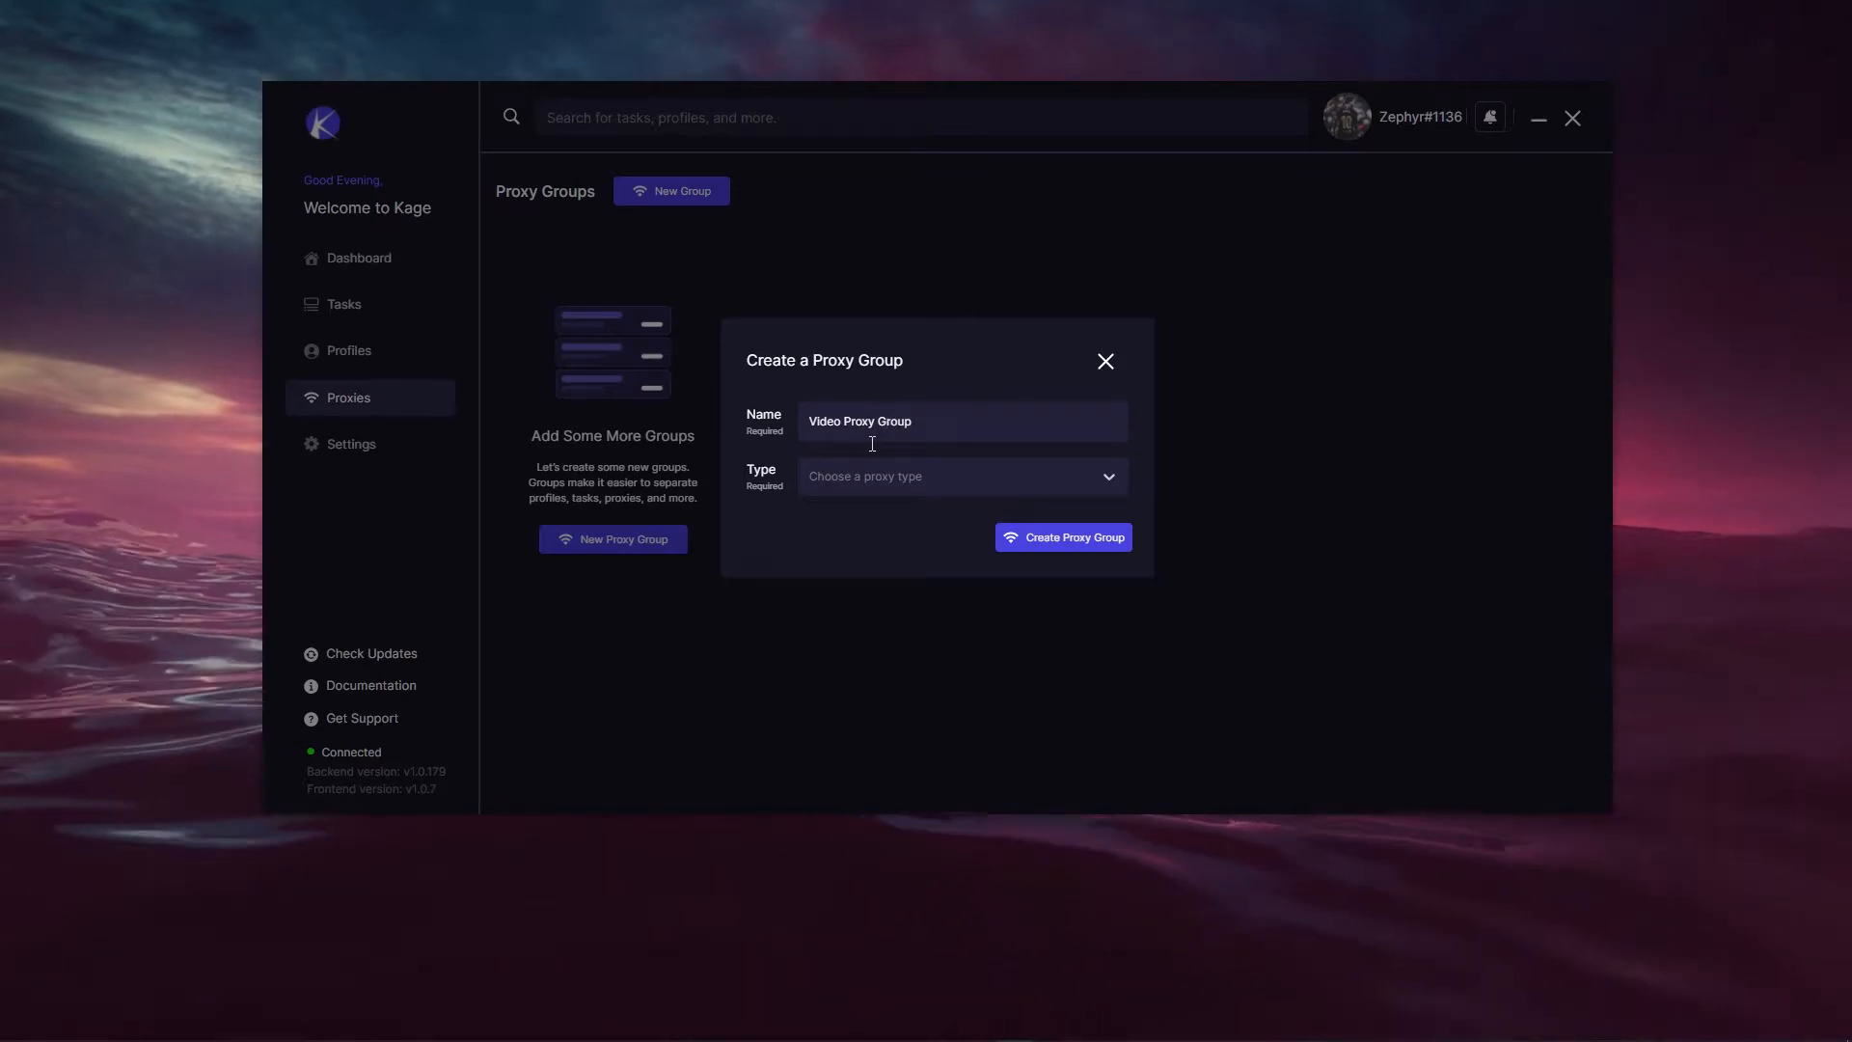
left_click(856, 477)
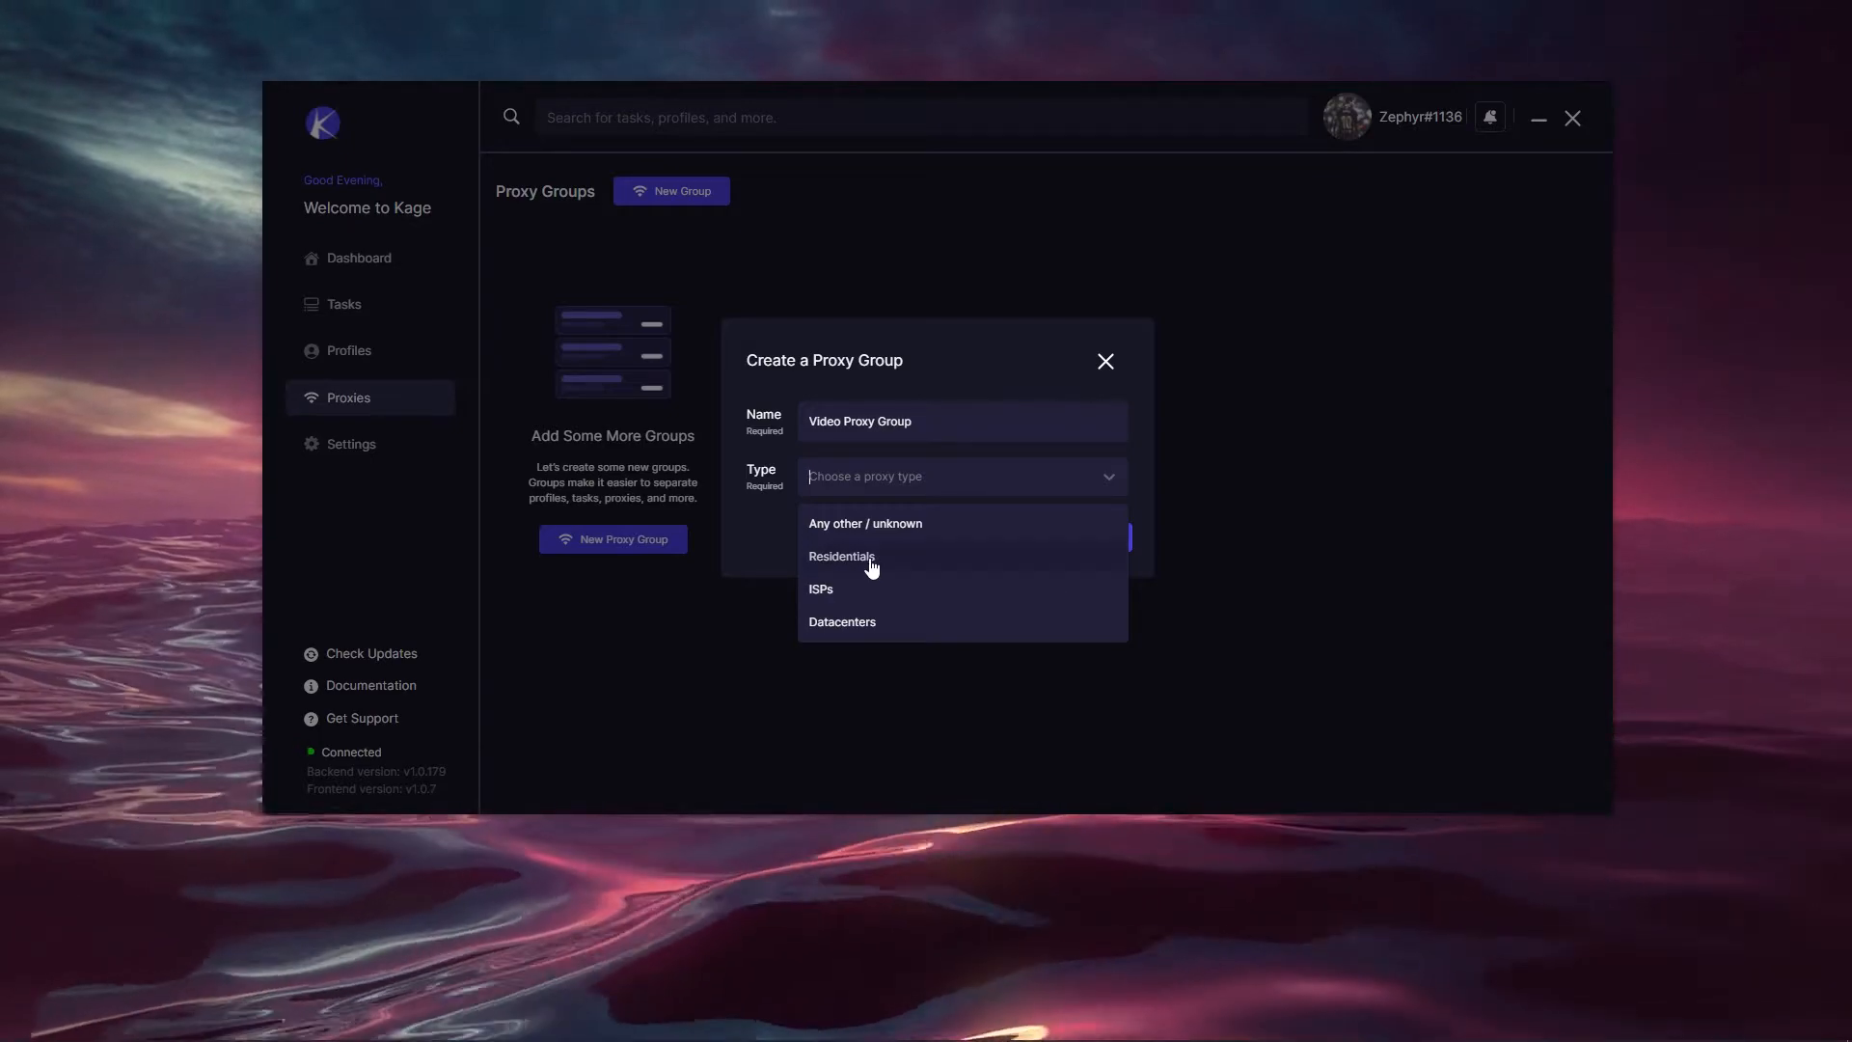
left_click(870, 561)
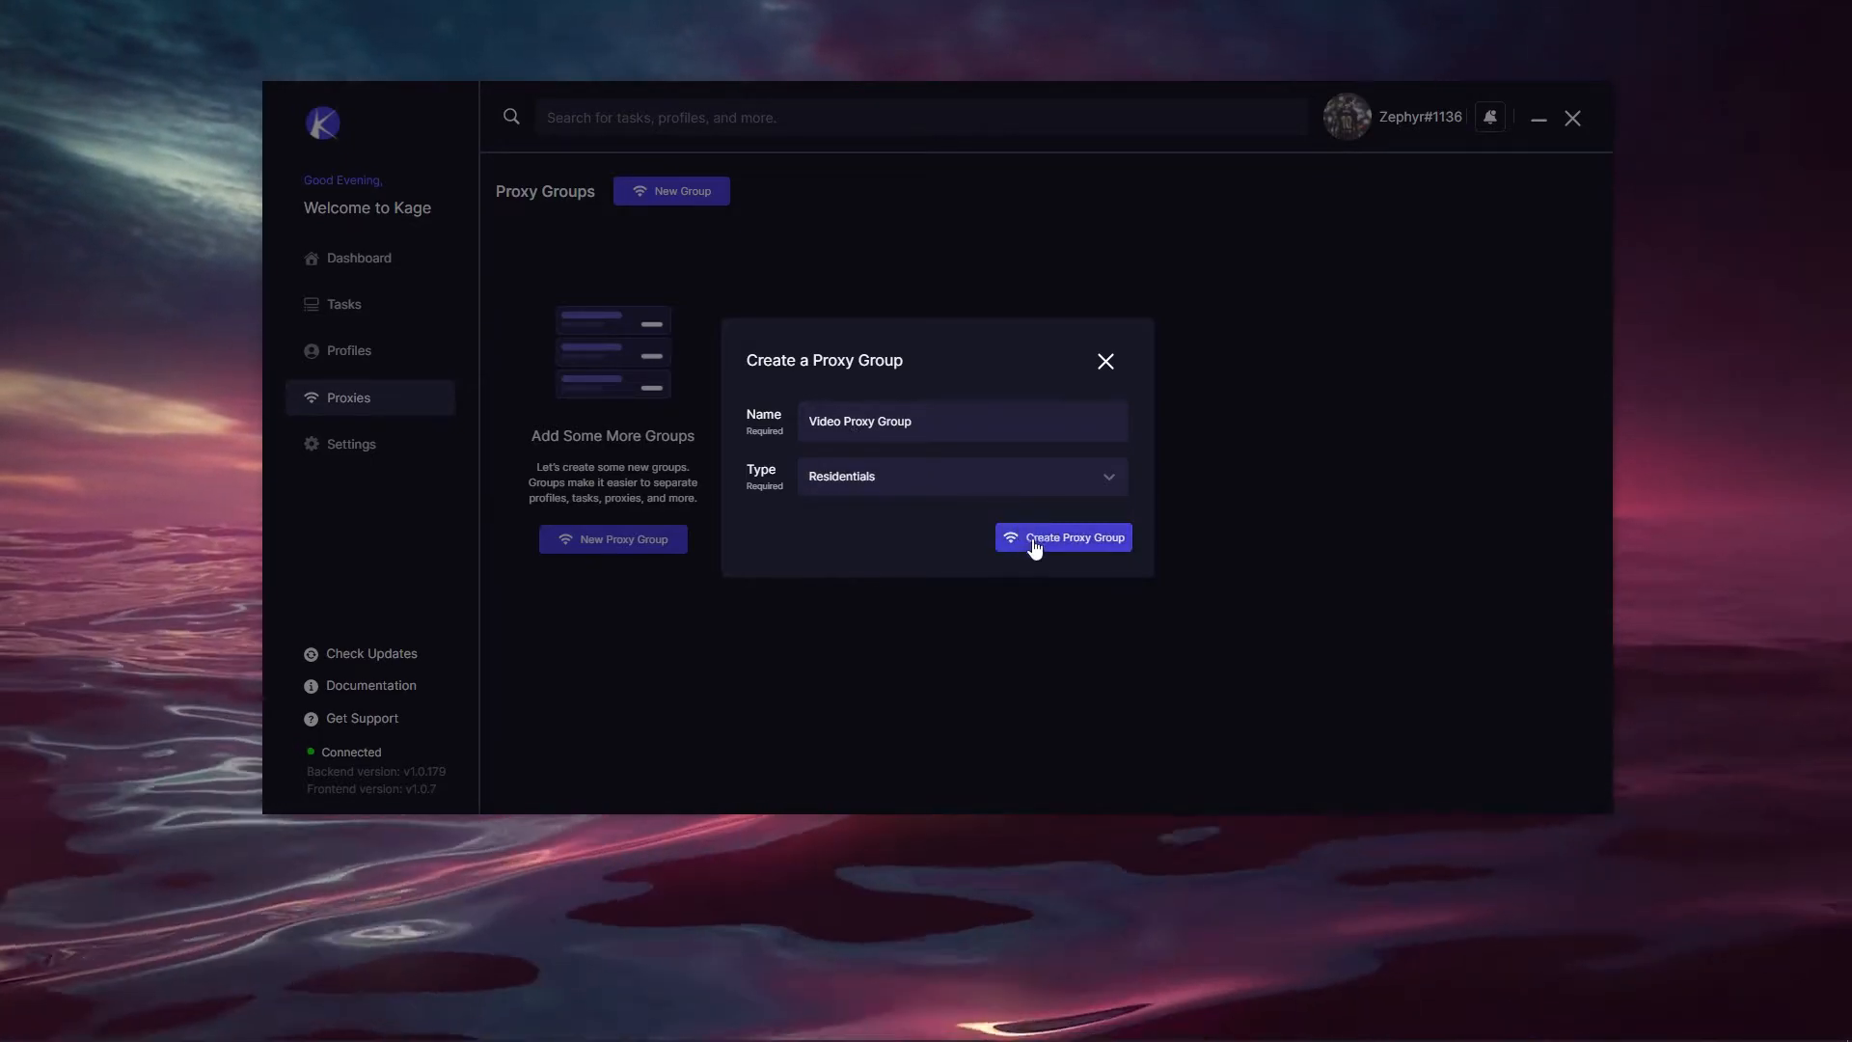
left_click(1033, 547)
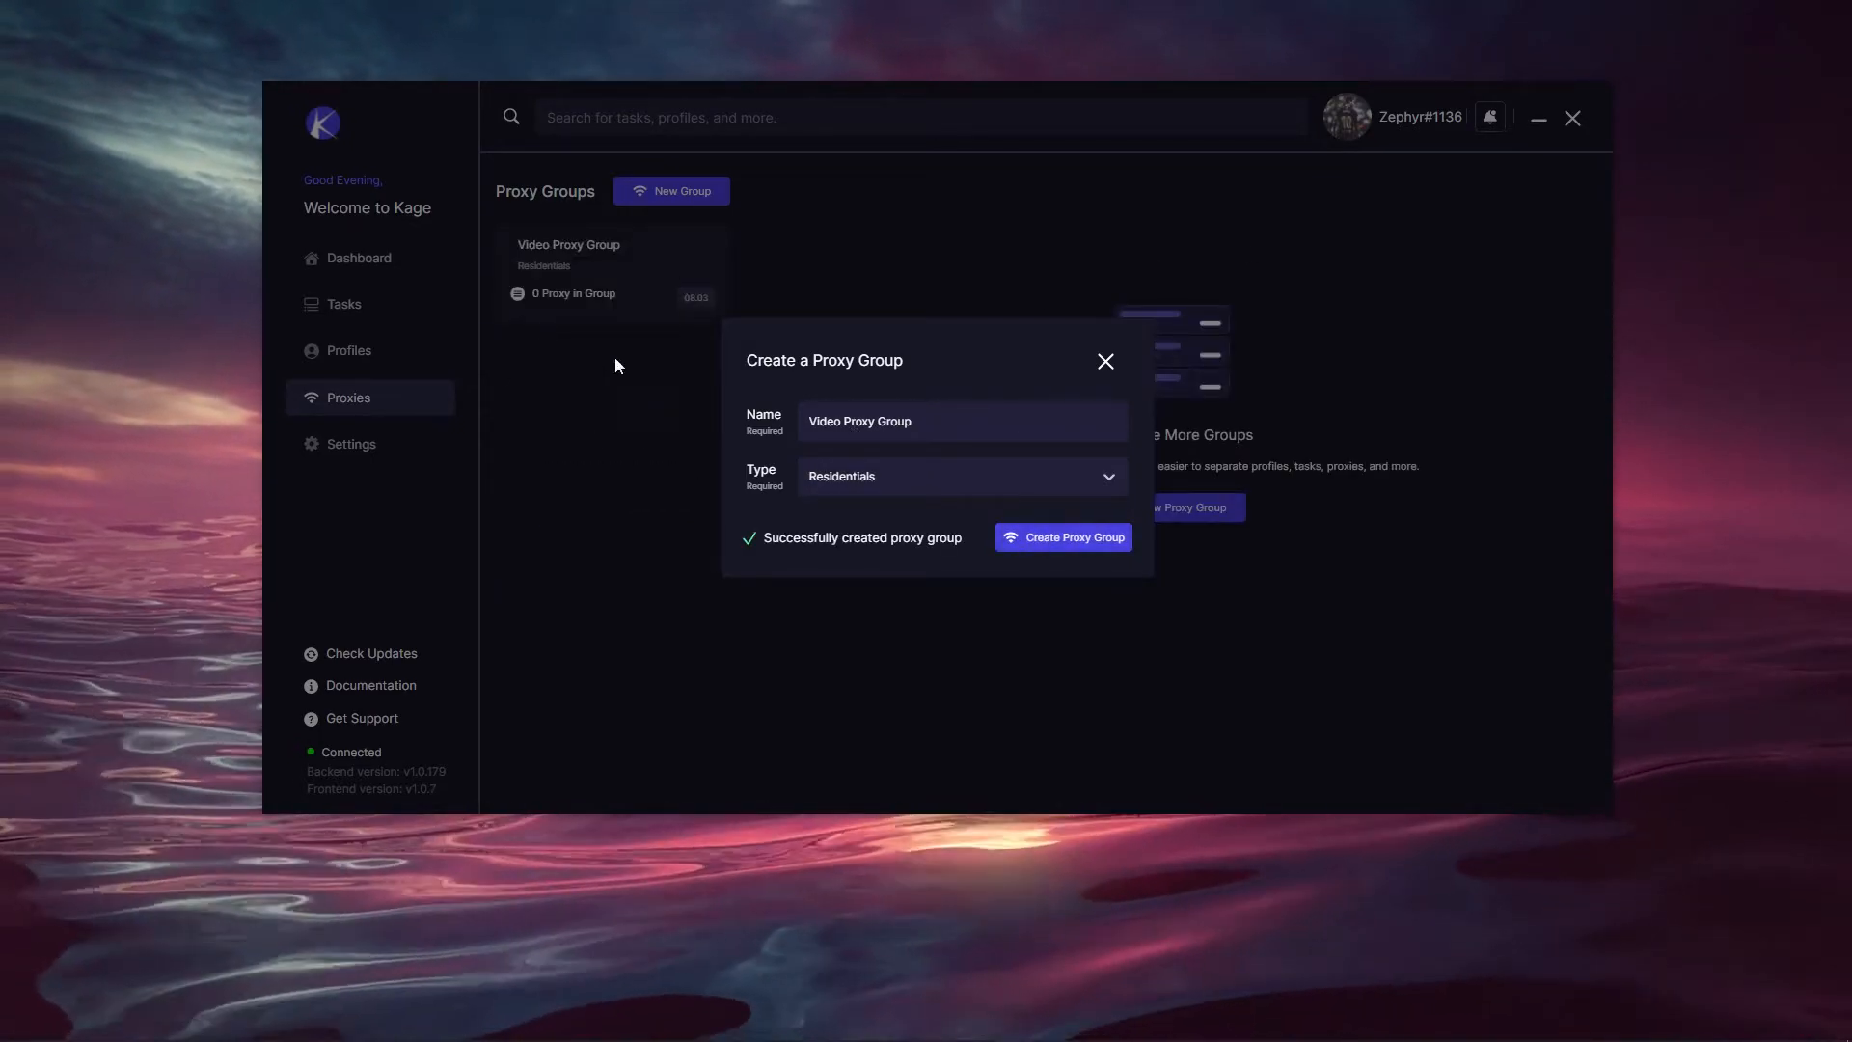
left_click(1106, 361)
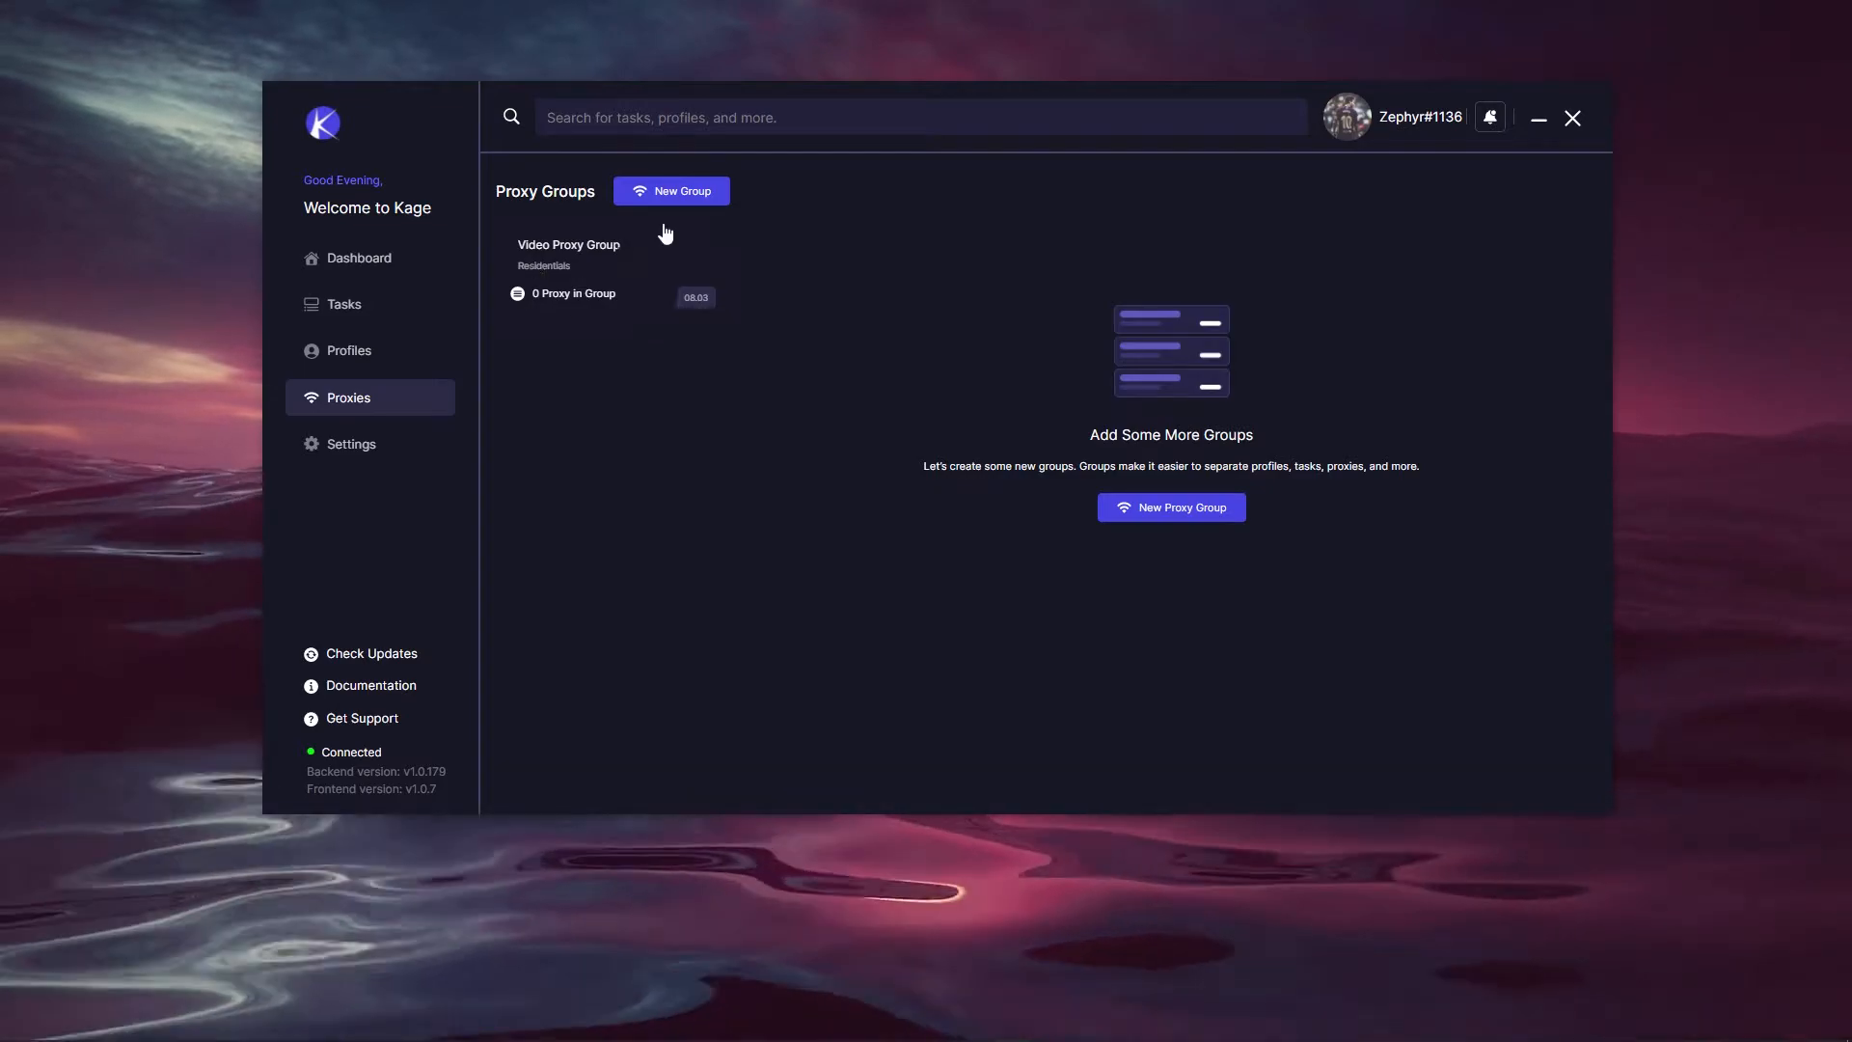
left_click(579, 290)
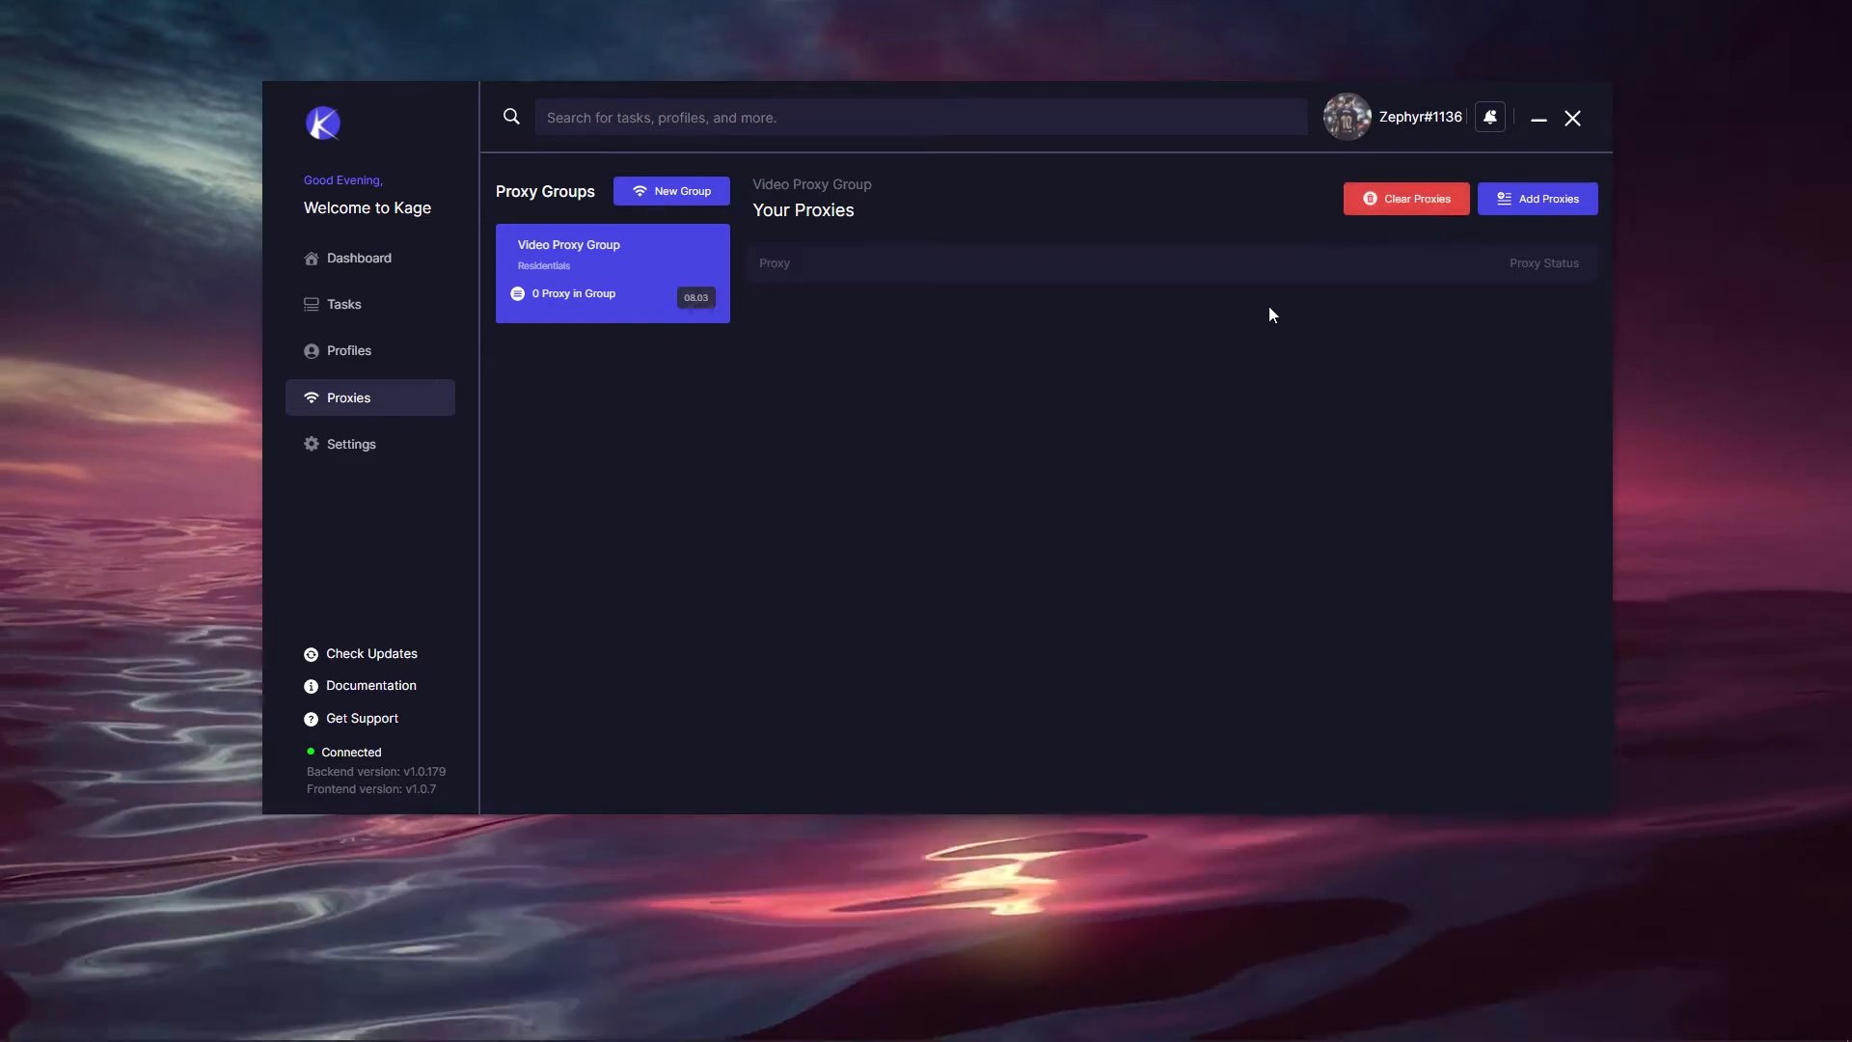
Step: Paste one proxy into Video Proxy Group, save it, and go to the Profiles page
left_click(1531, 211)
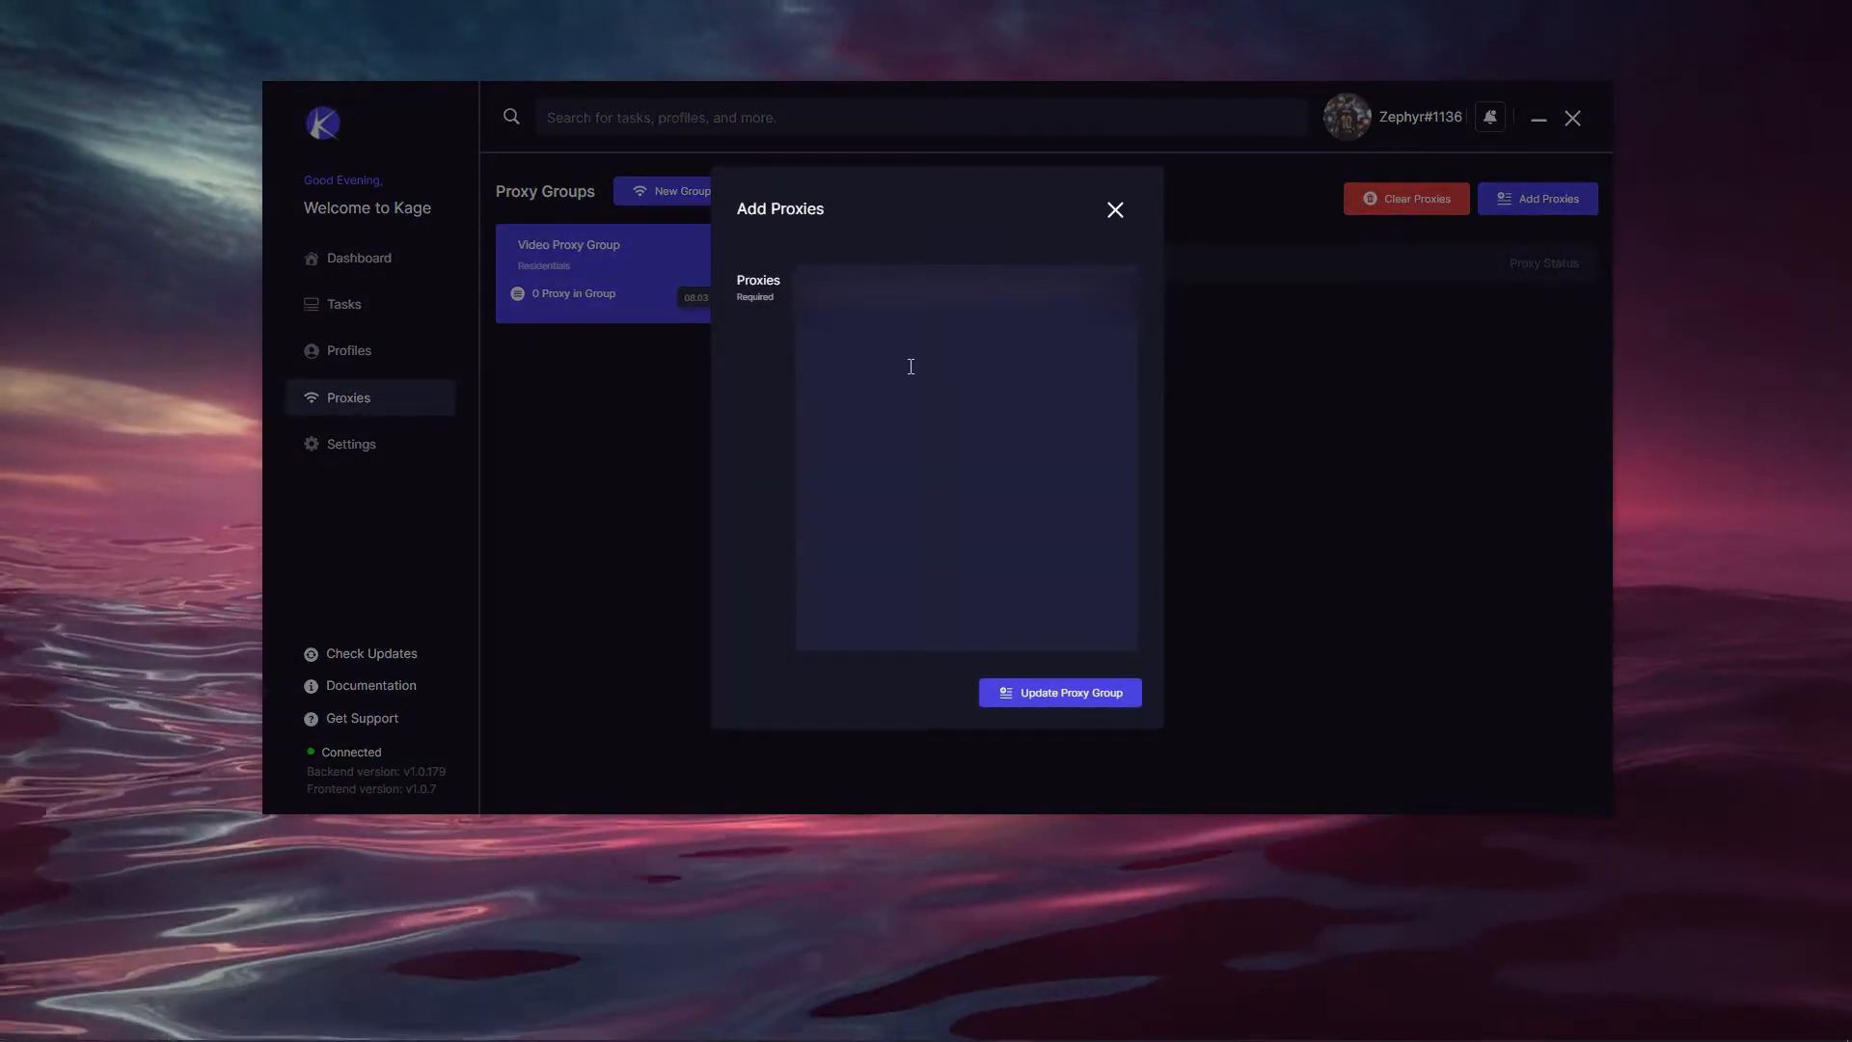
left_click(911, 367)
key("ctrl+v")
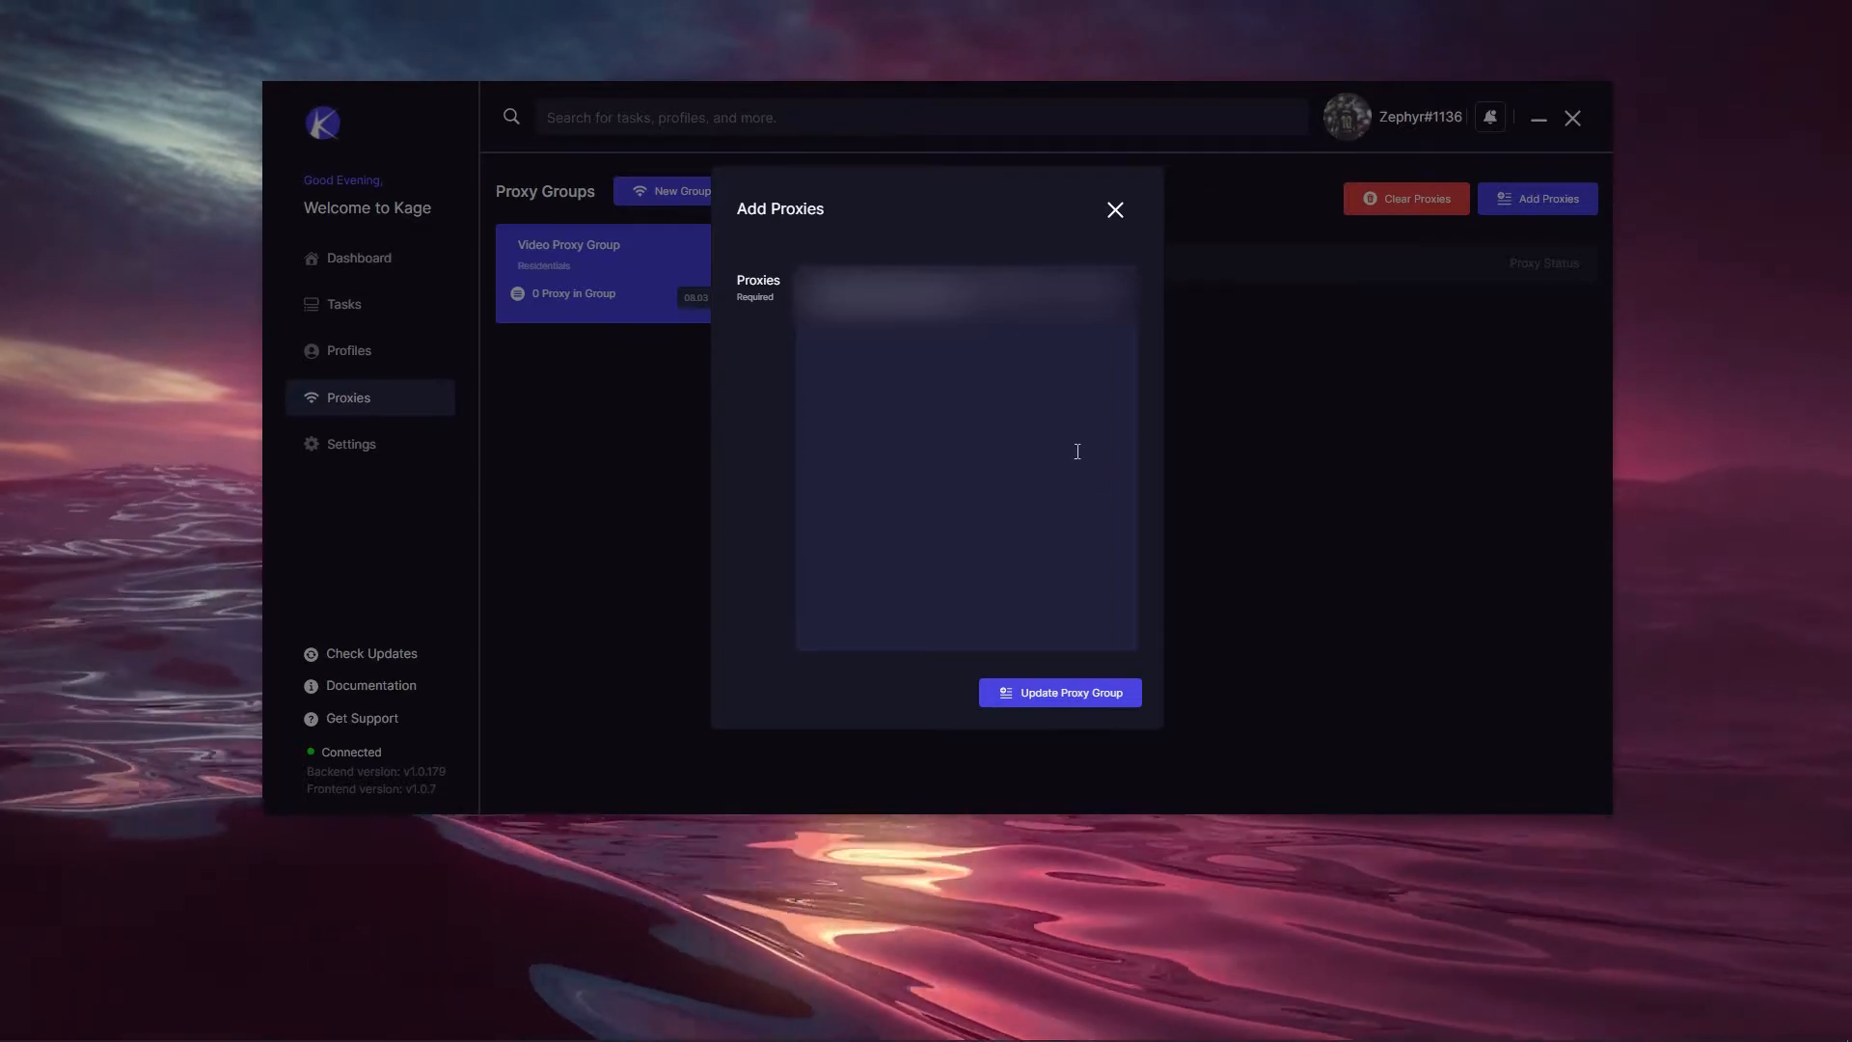
left_click(1053, 694)
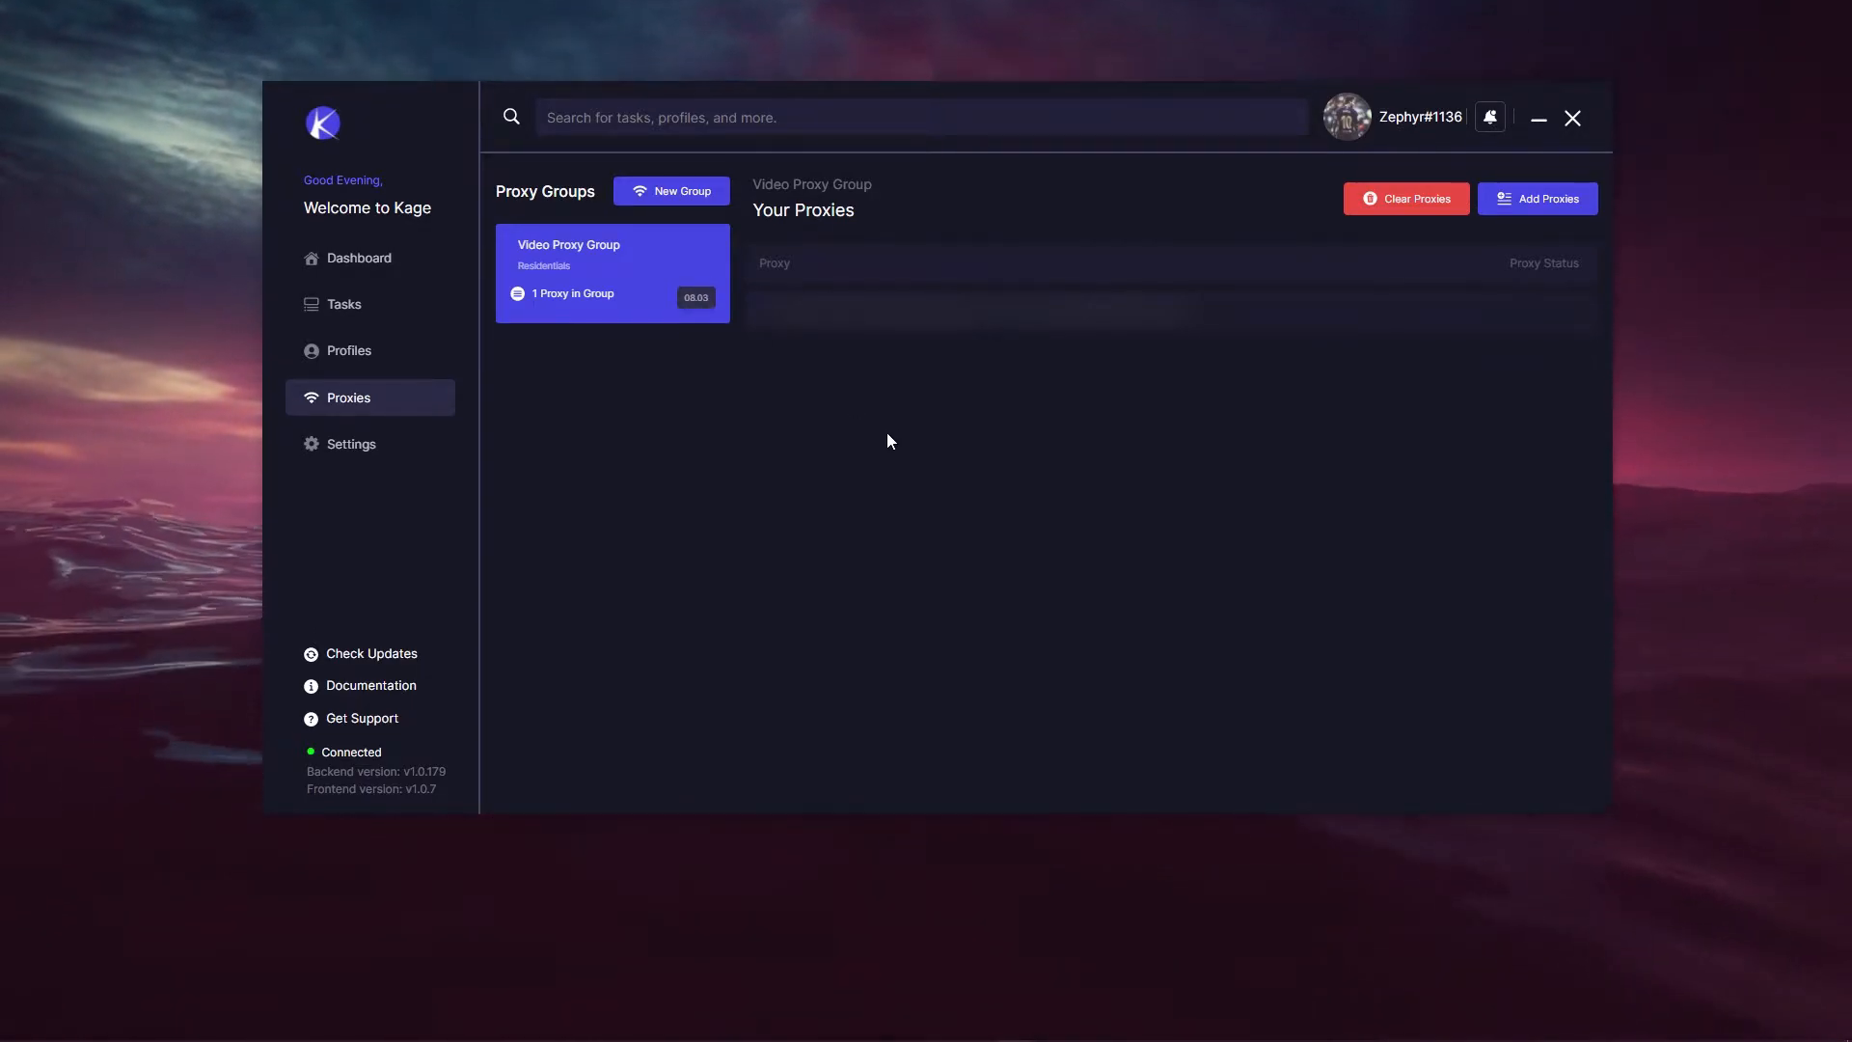
left_click(419, 351)
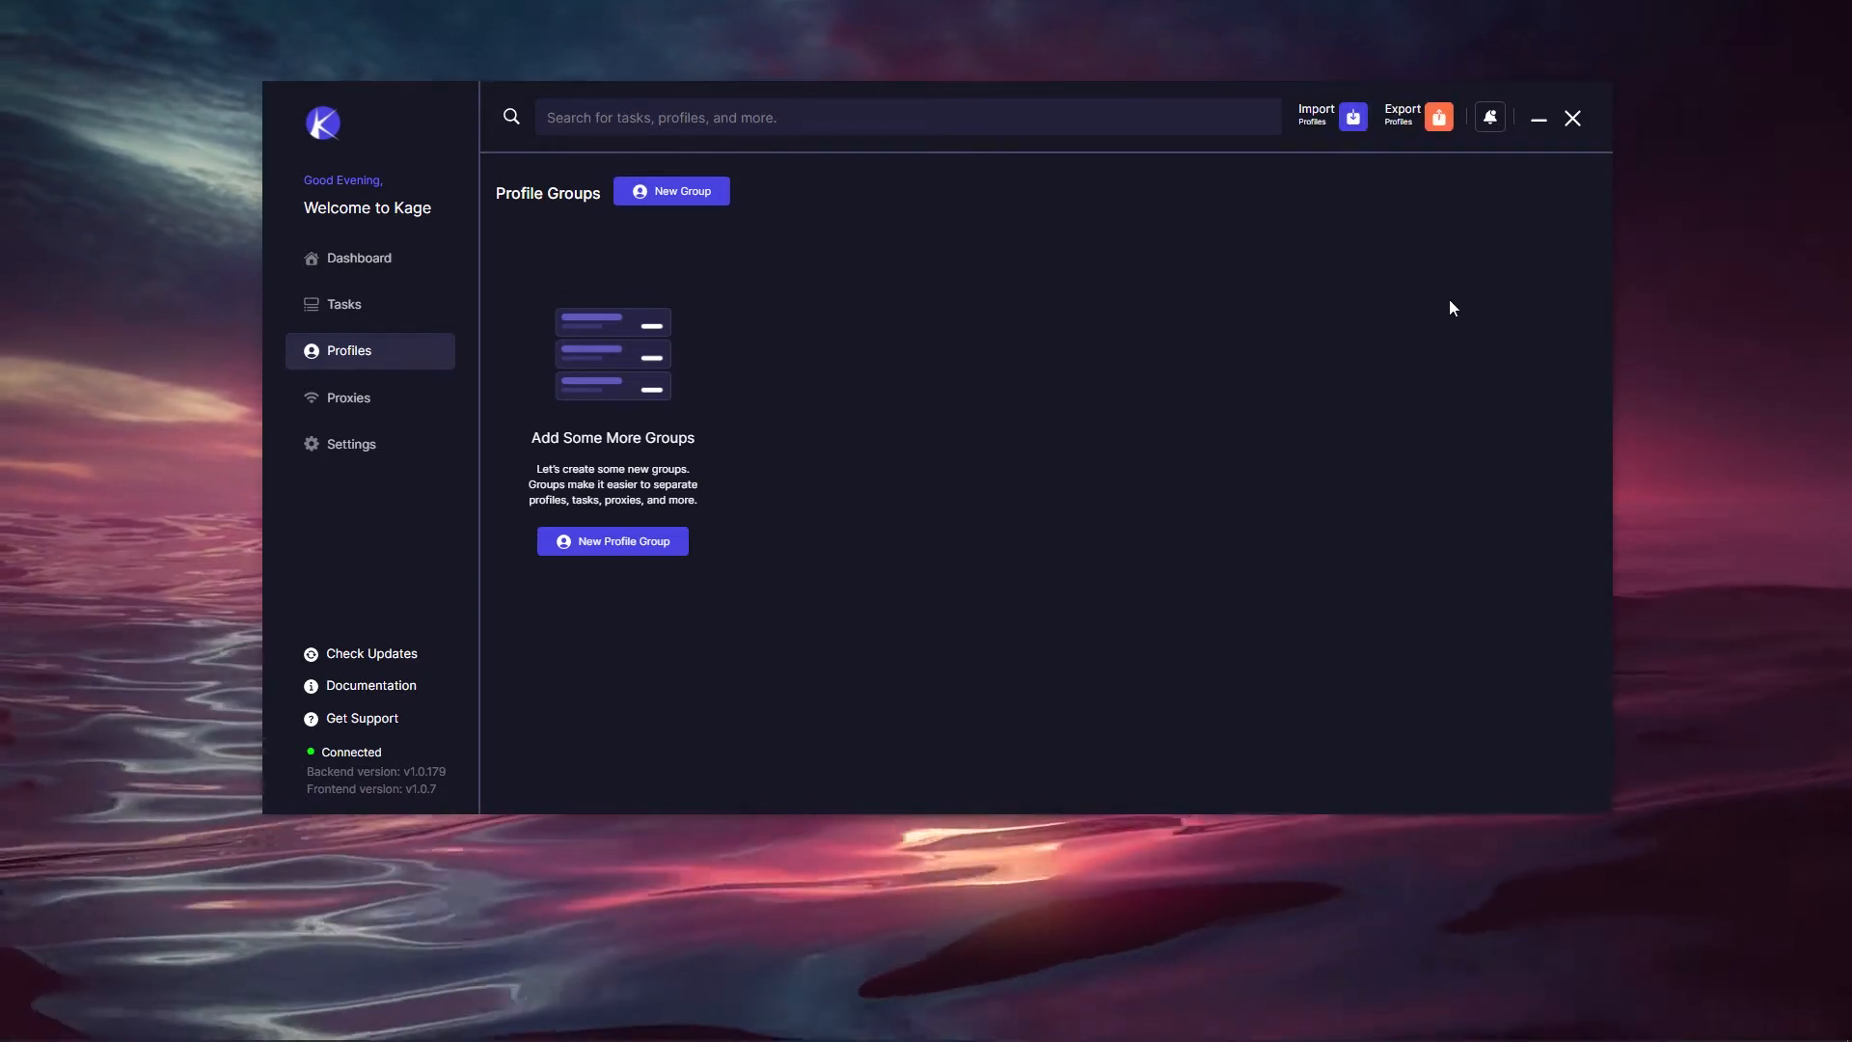
Step: Create a profile group named 'Video Test Profile Group' and open its empty profile list
left_click(693, 206)
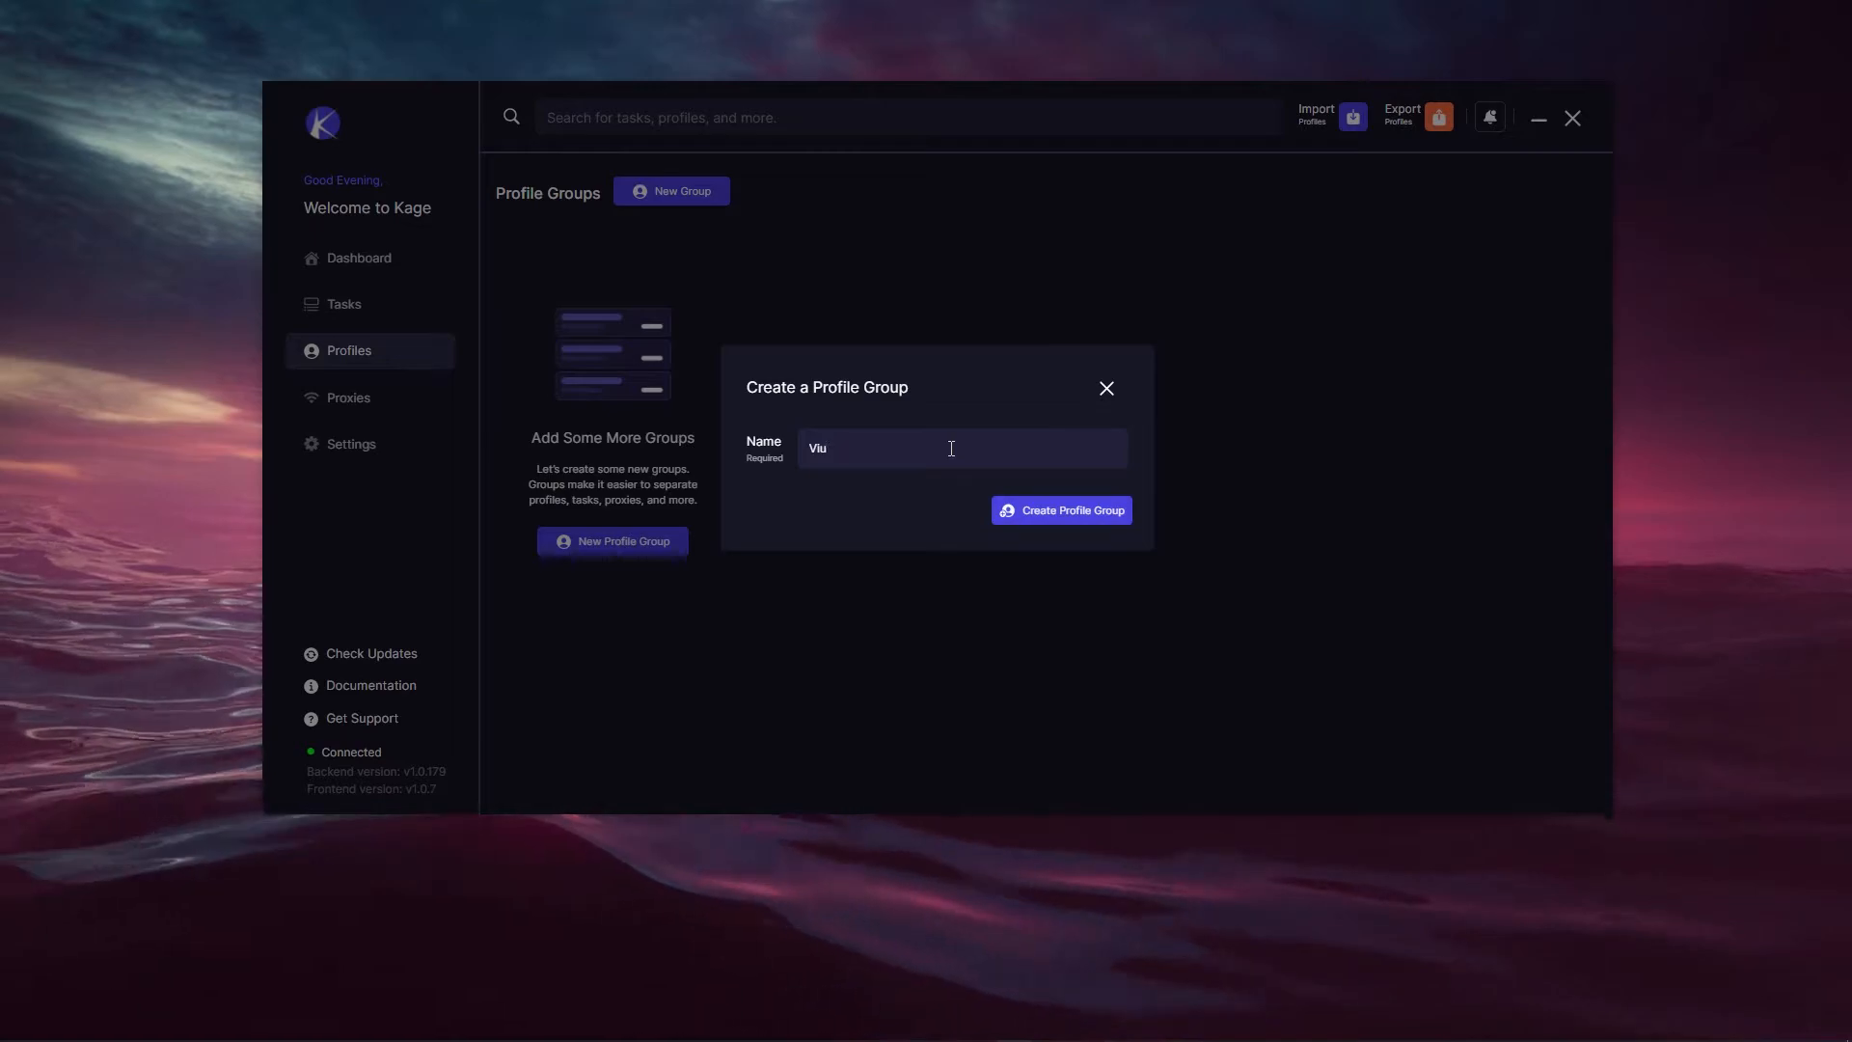
type("Video Test Pro")
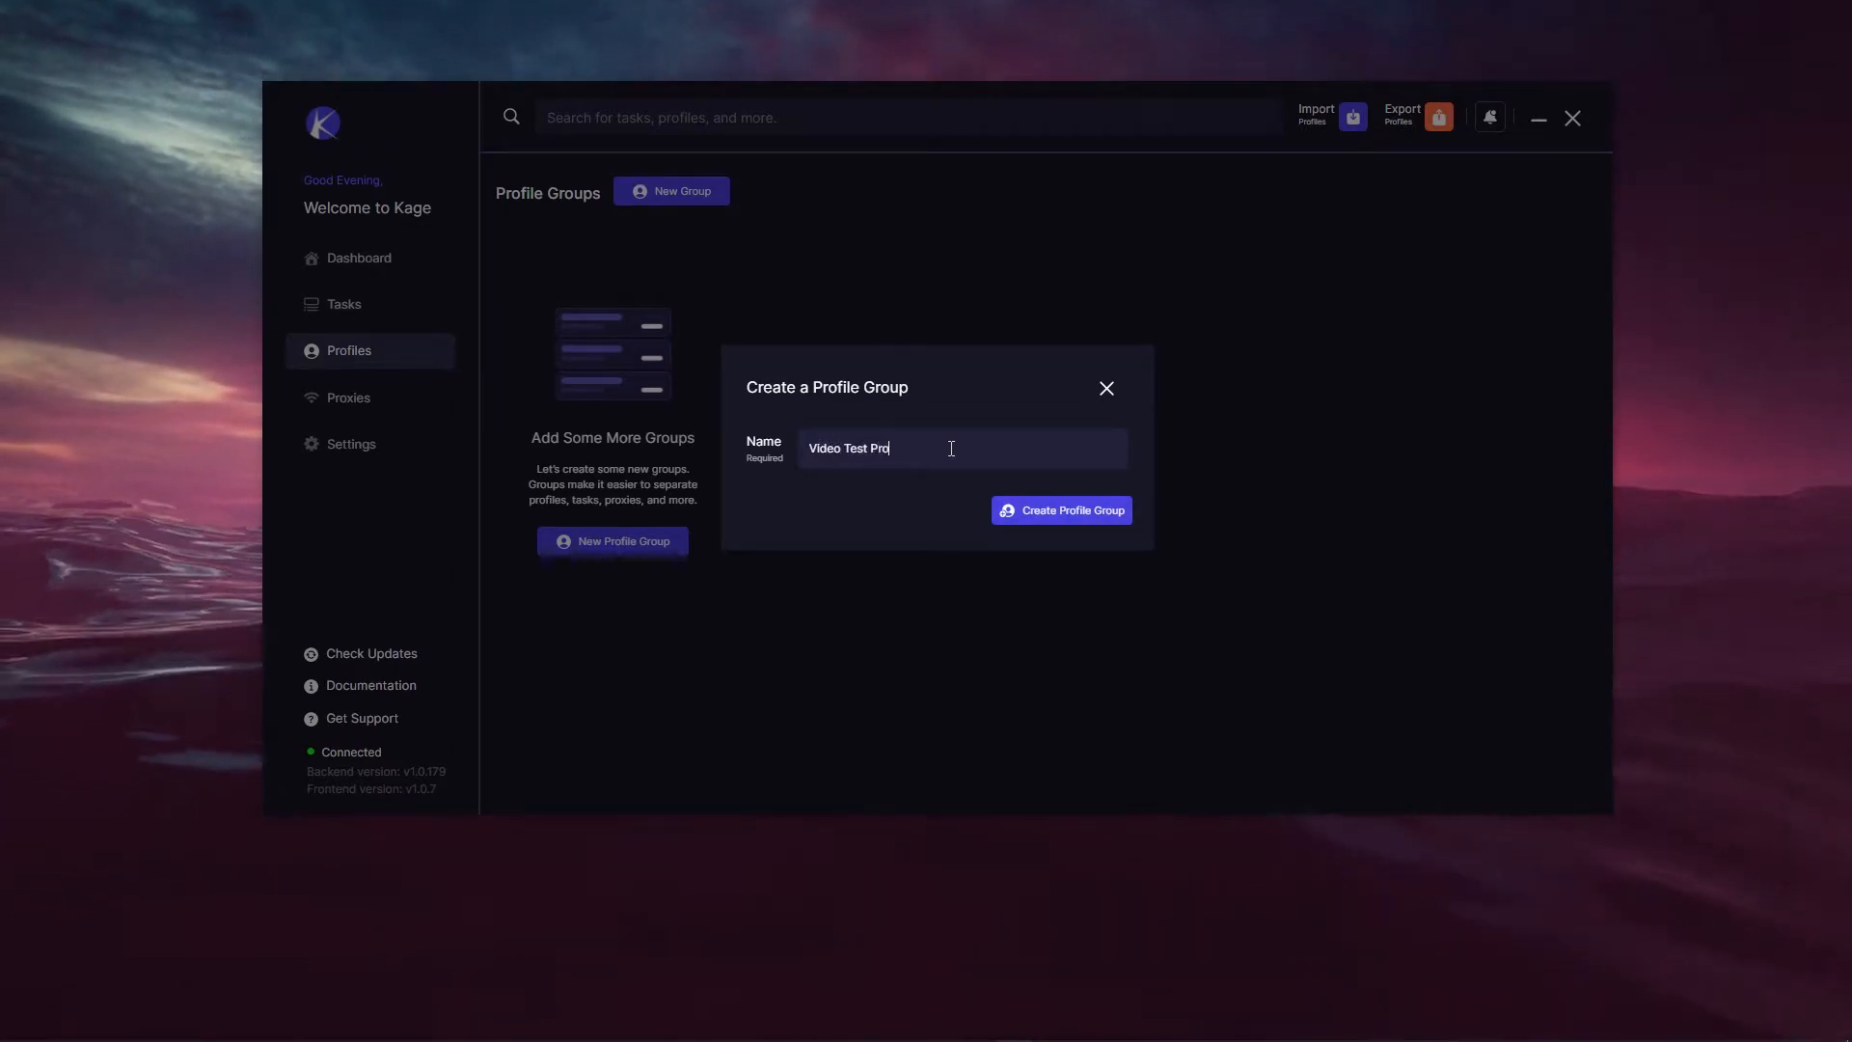
type("file Group")
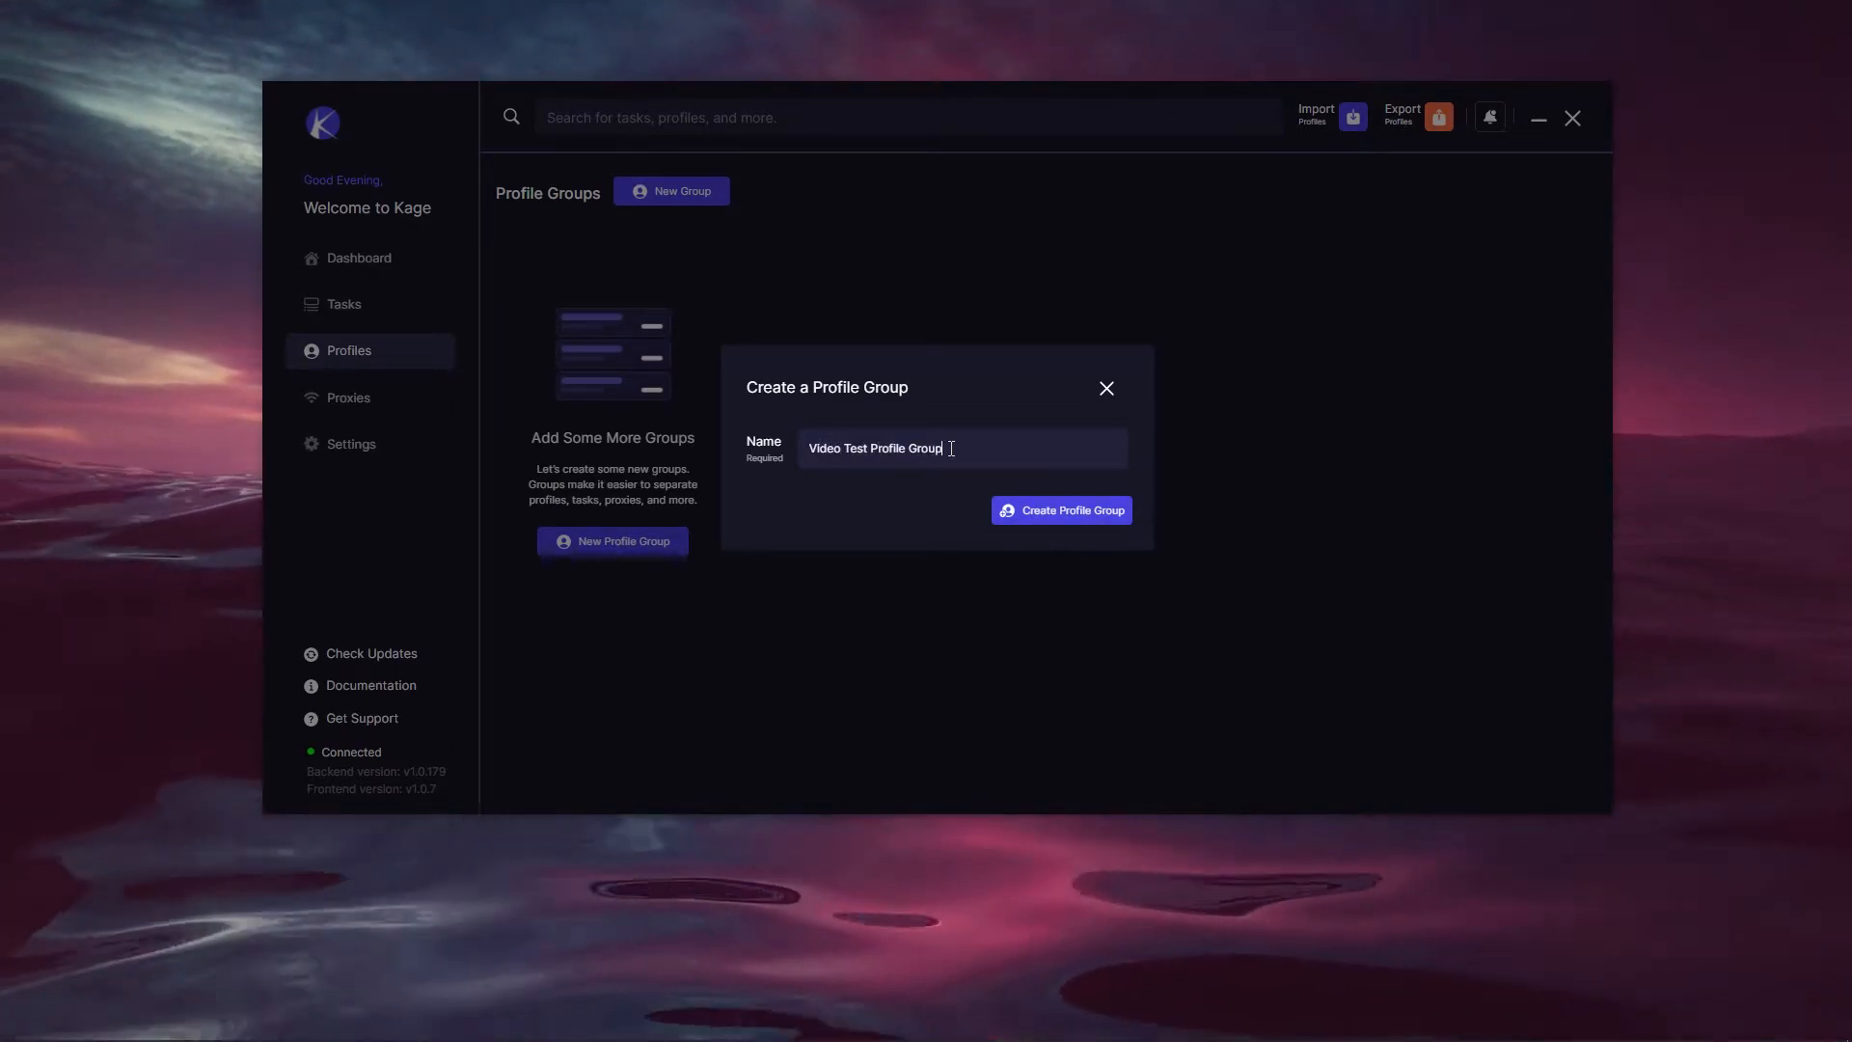
left_click(1118, 519)
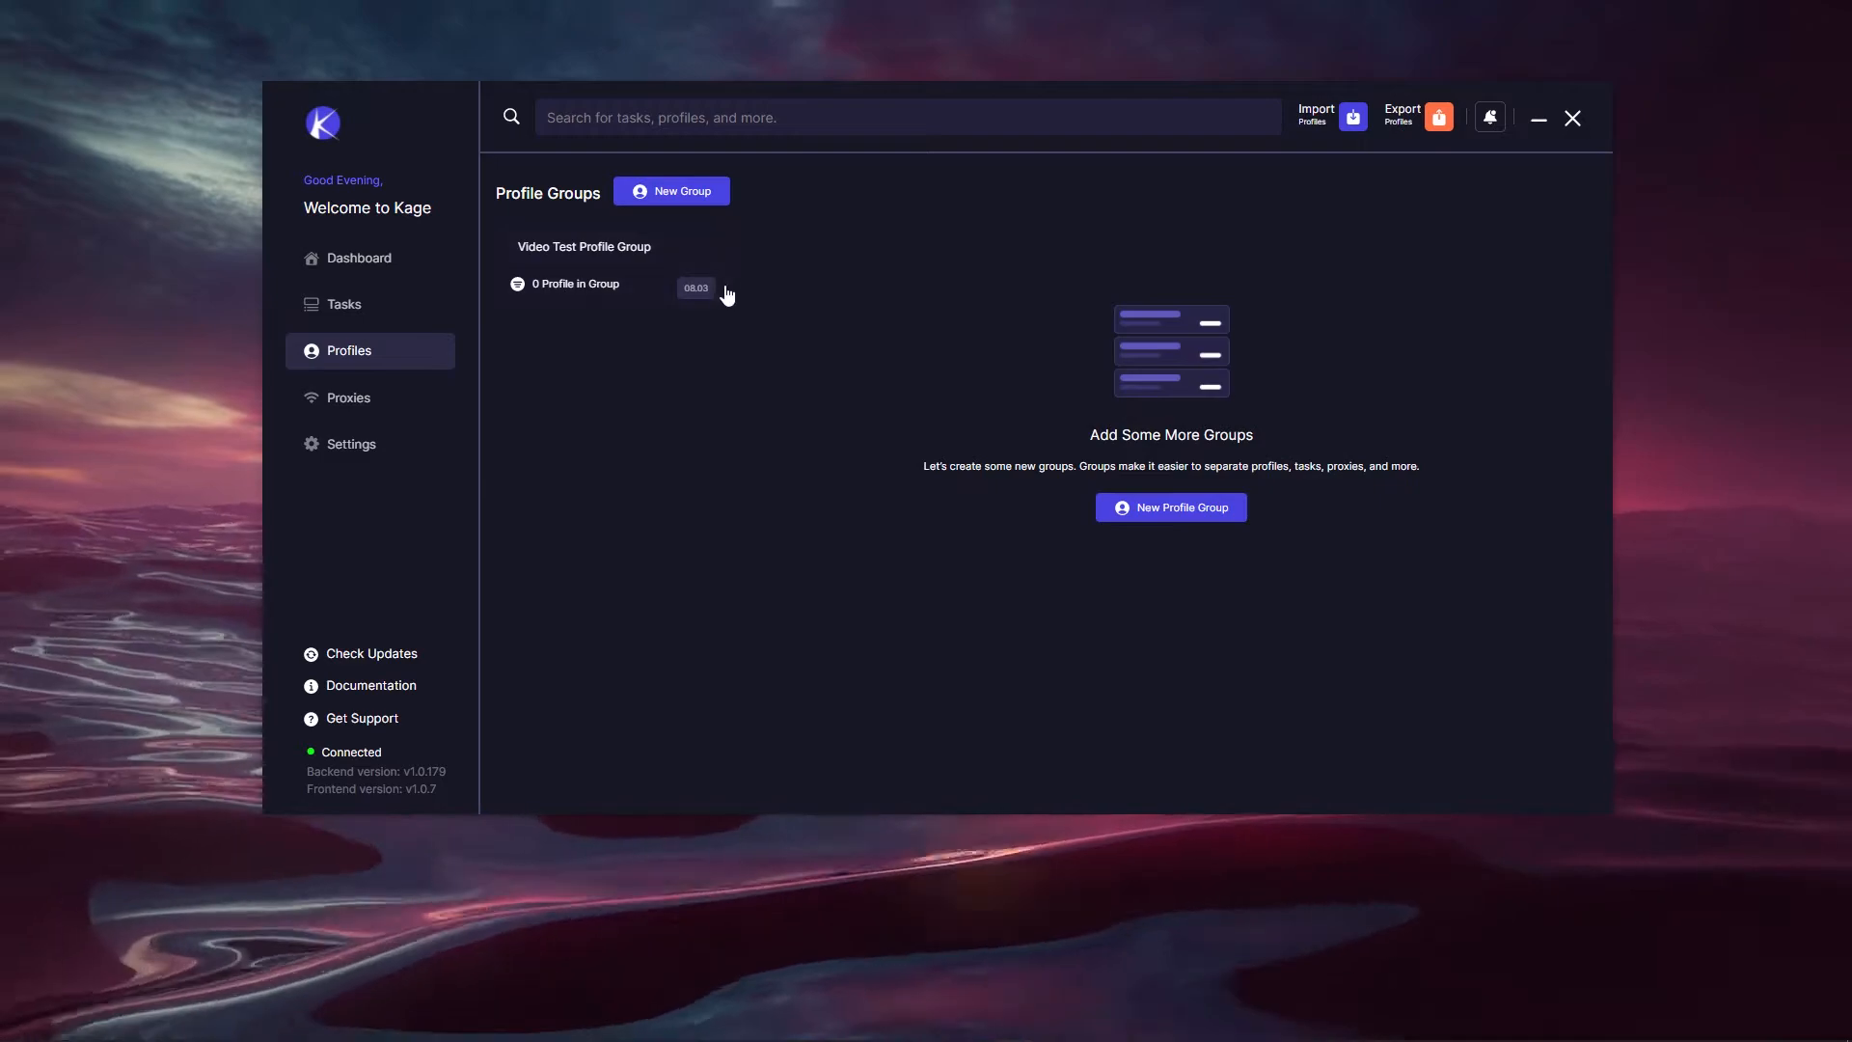
left_click(698, 302)
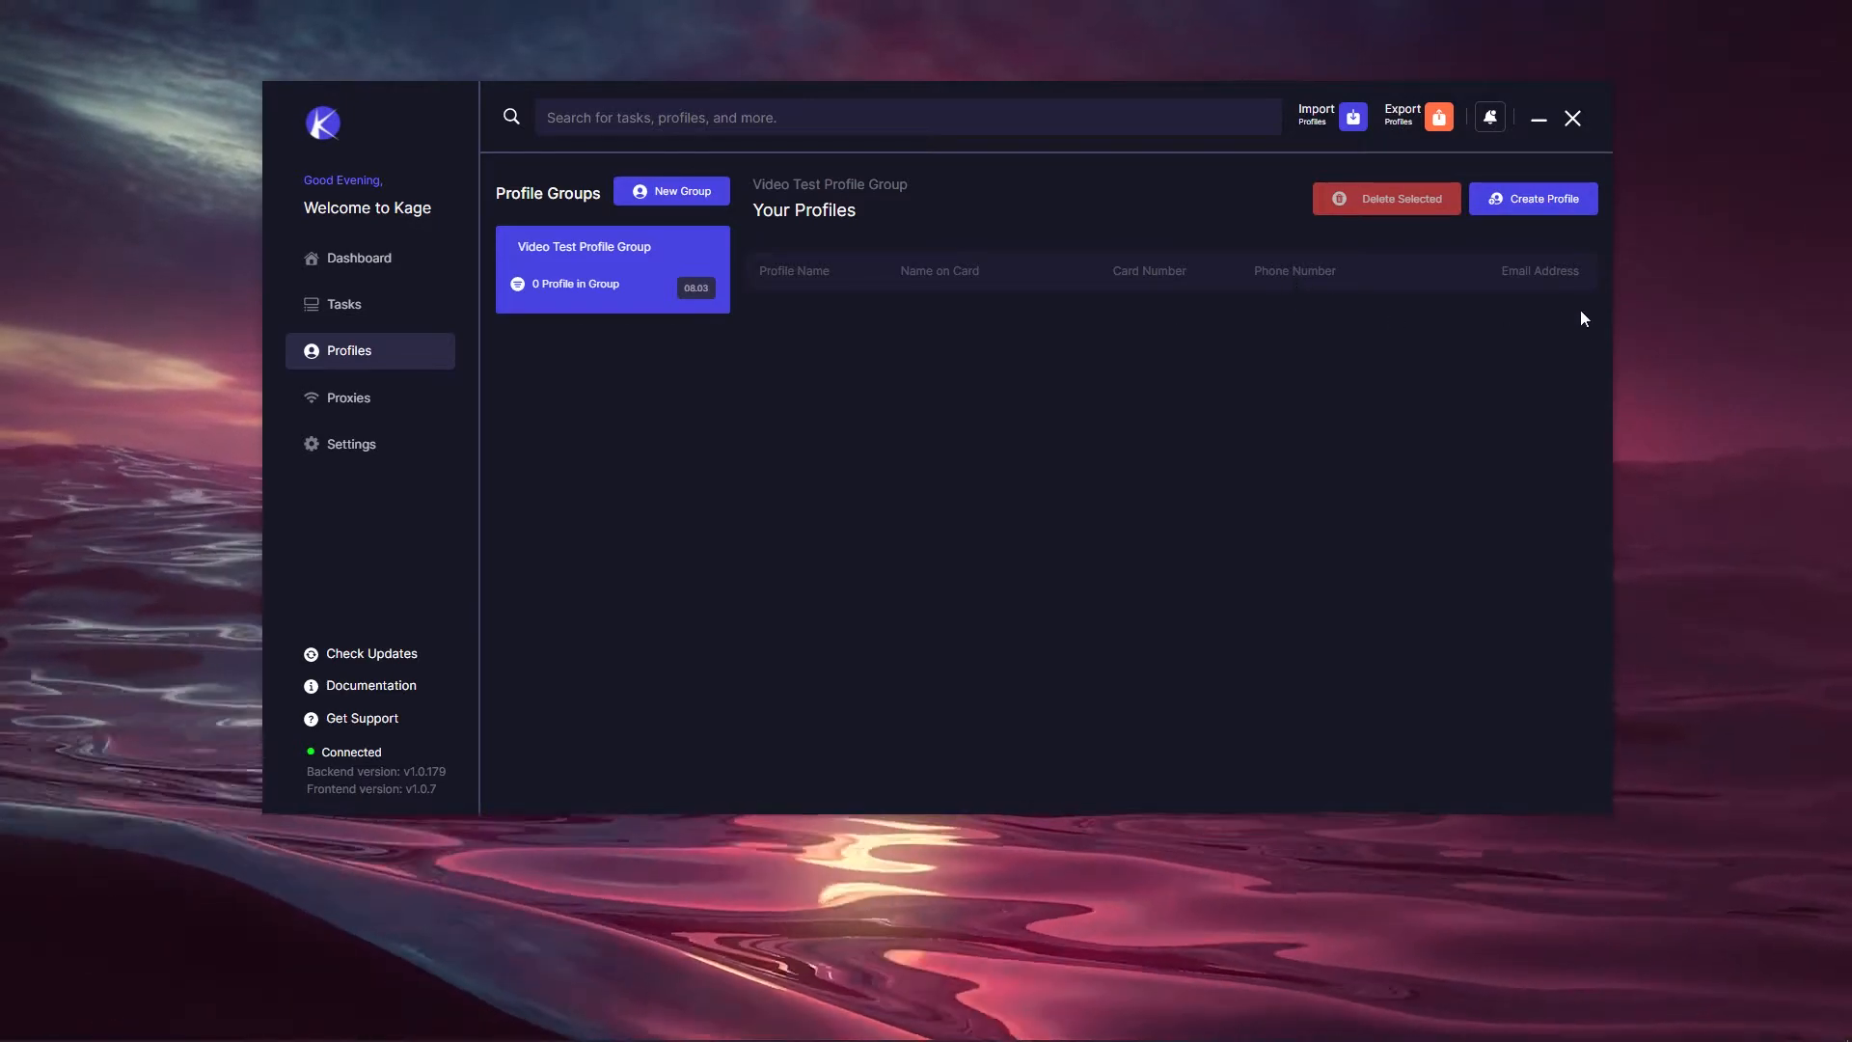
Step: Create profile 'Video Test' with shipping, billing same as shipping, and card details
left_click(1526, 199)
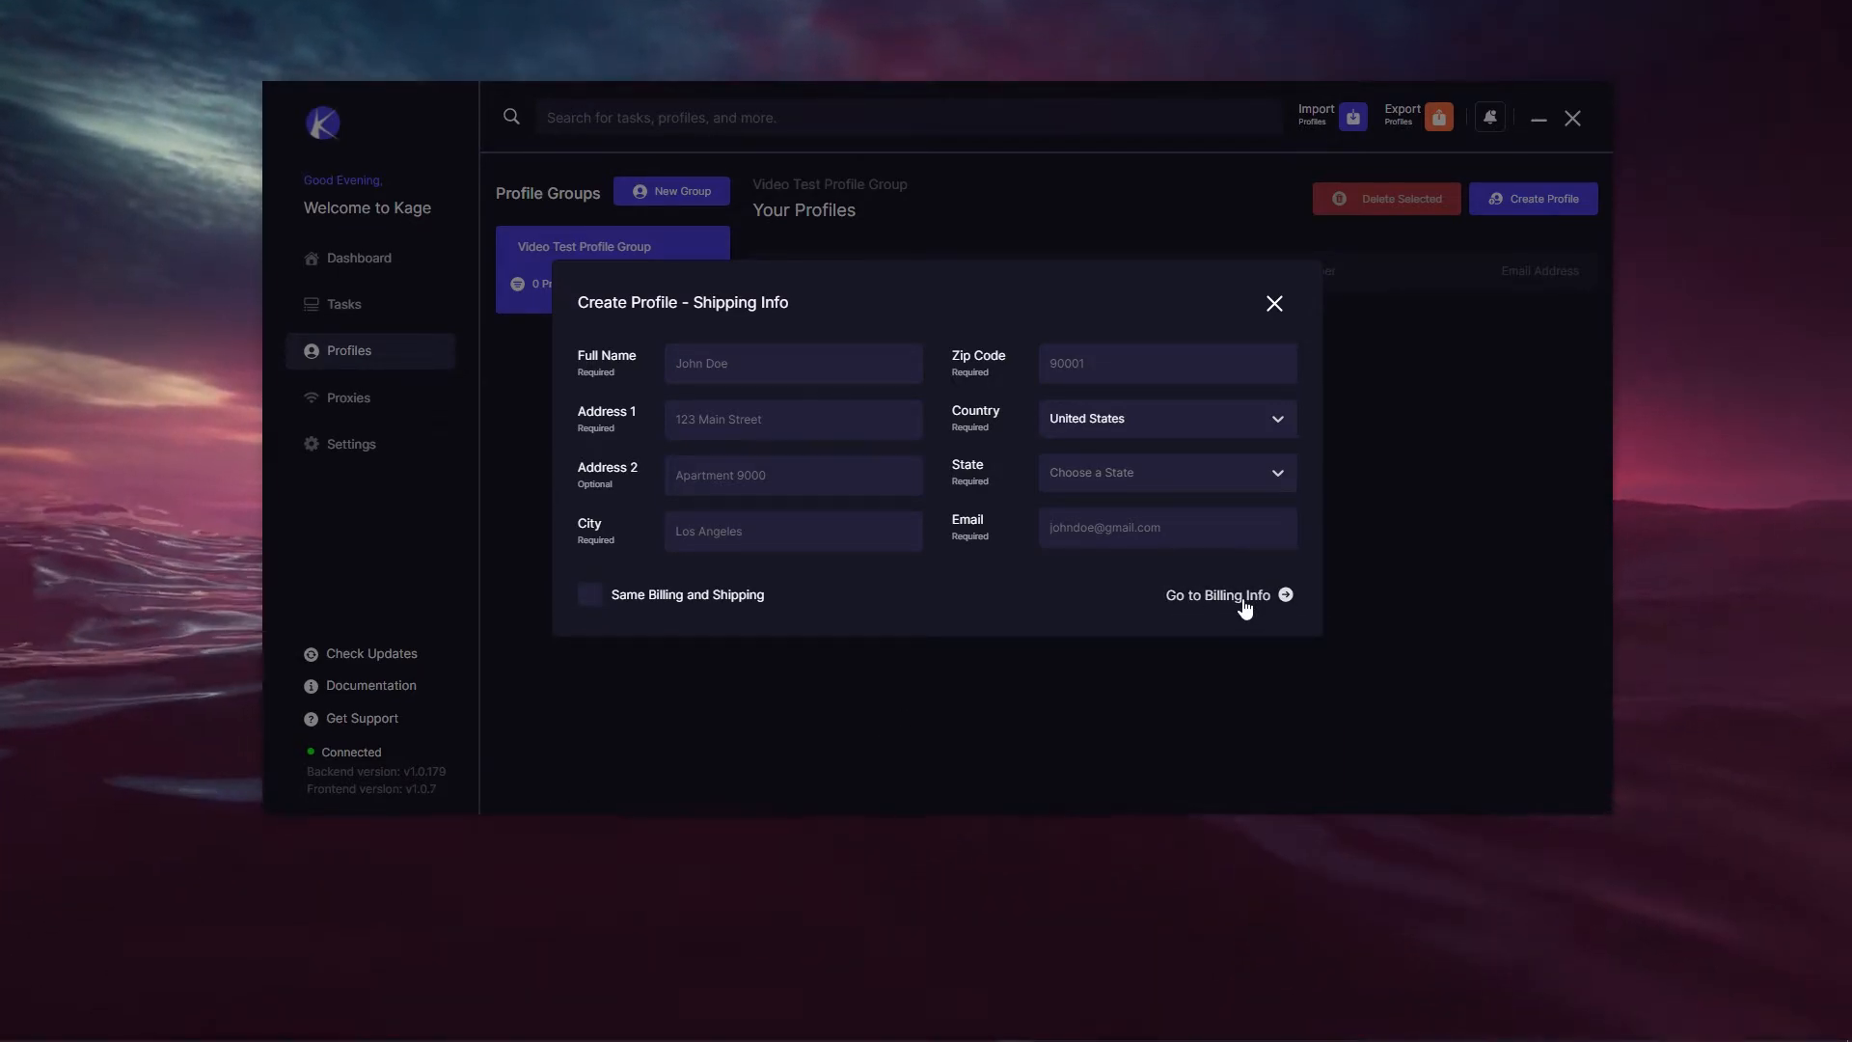
left_click(589, 594)
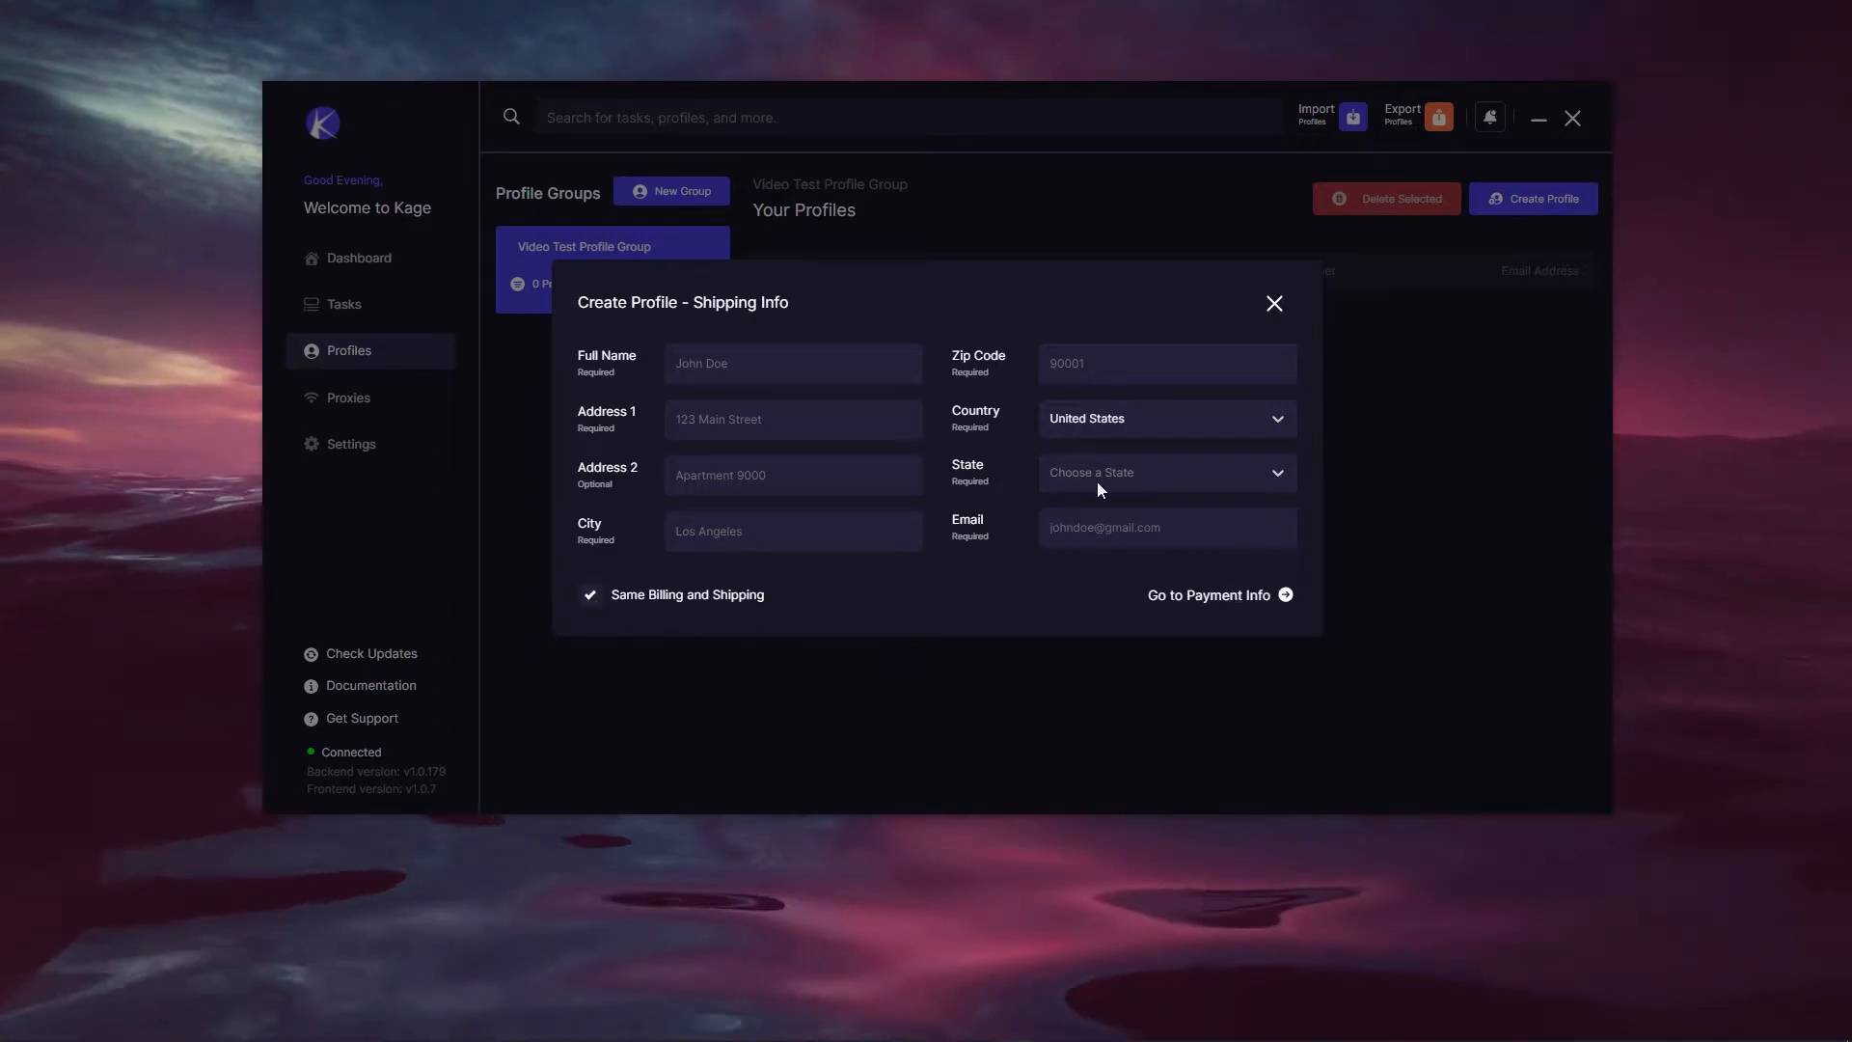
left_click(1217, 595)
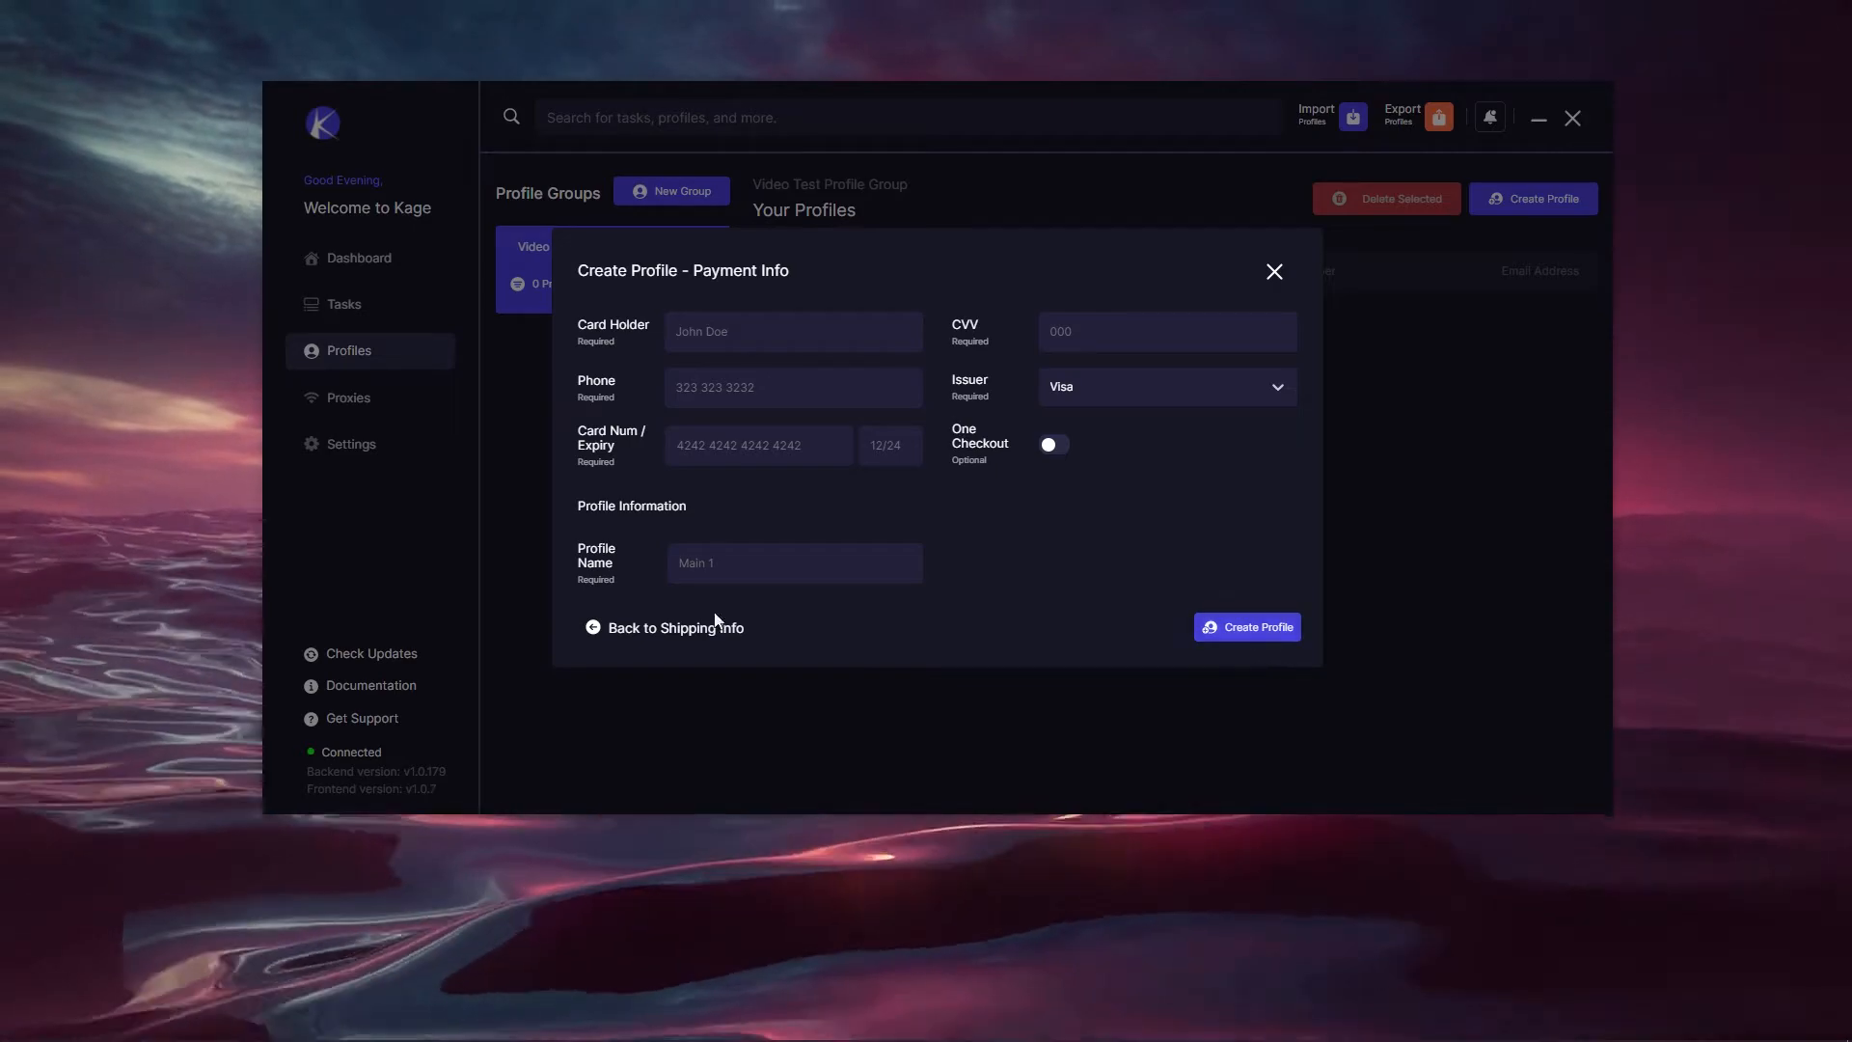
left_click(666, 632)
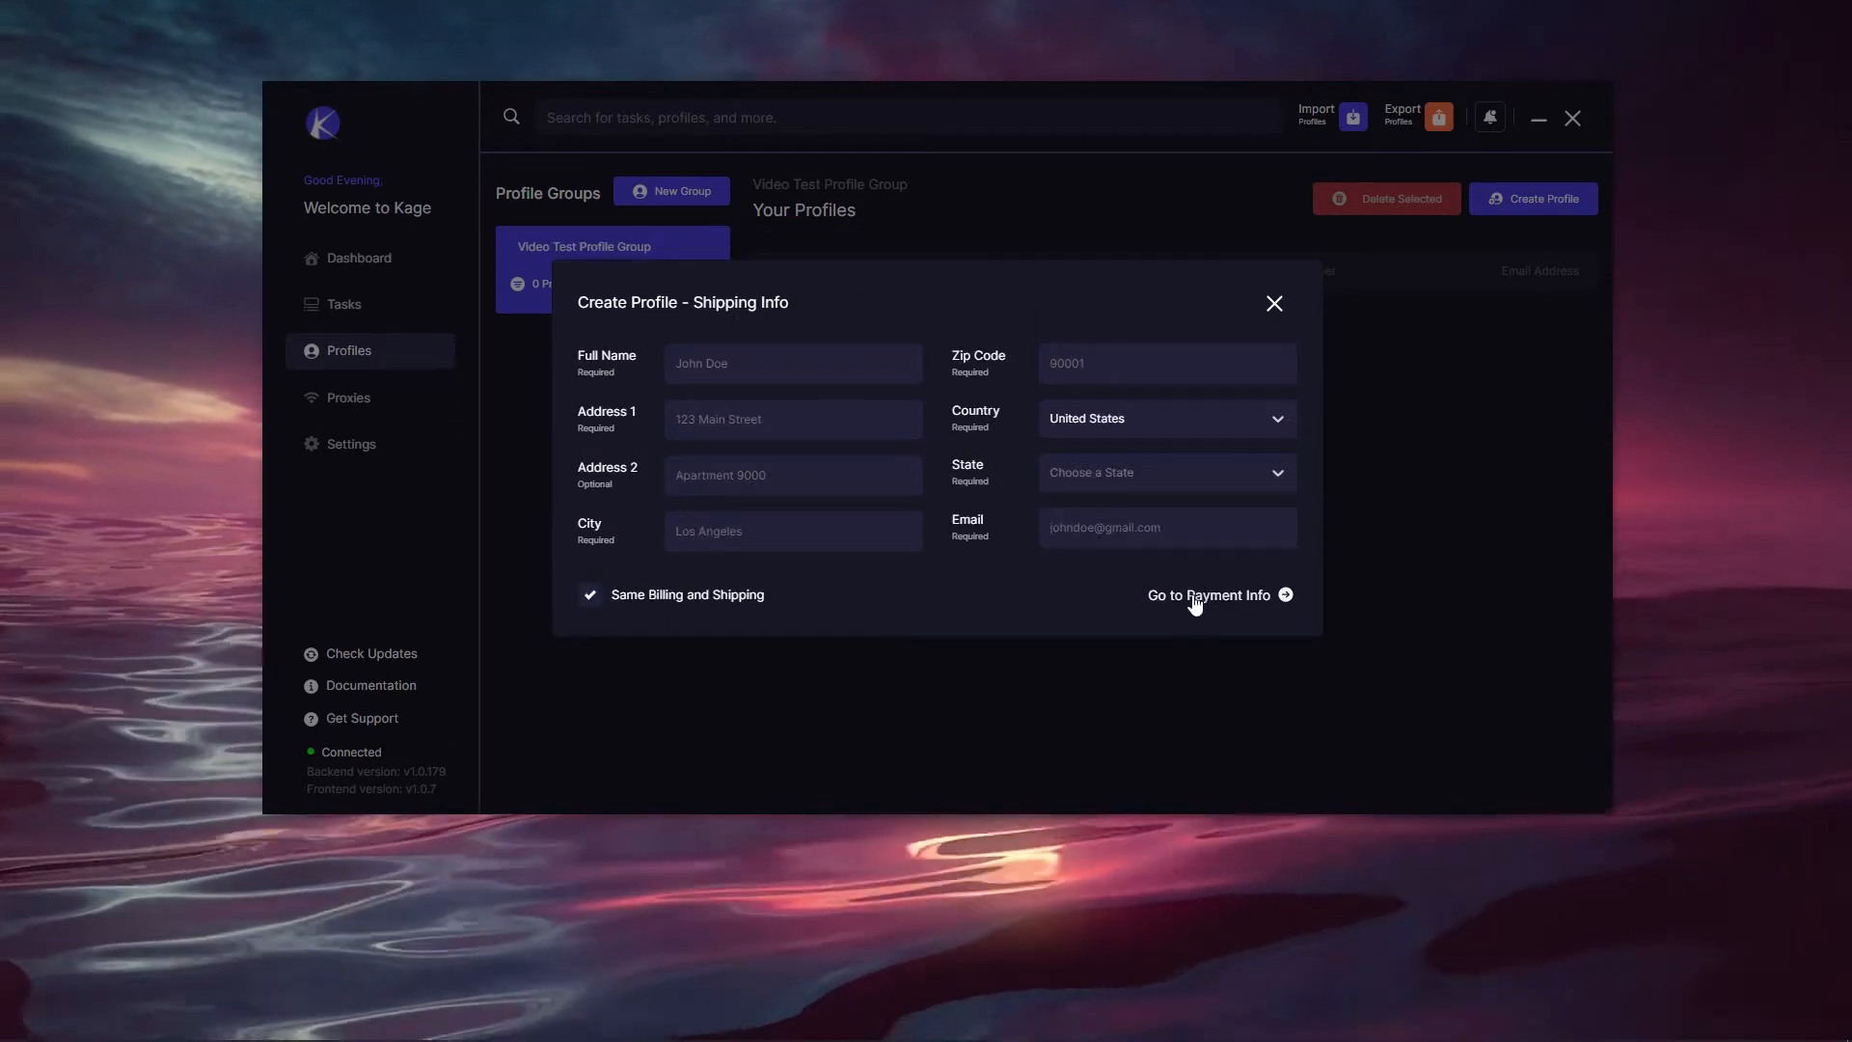
left_click(1206, 595)
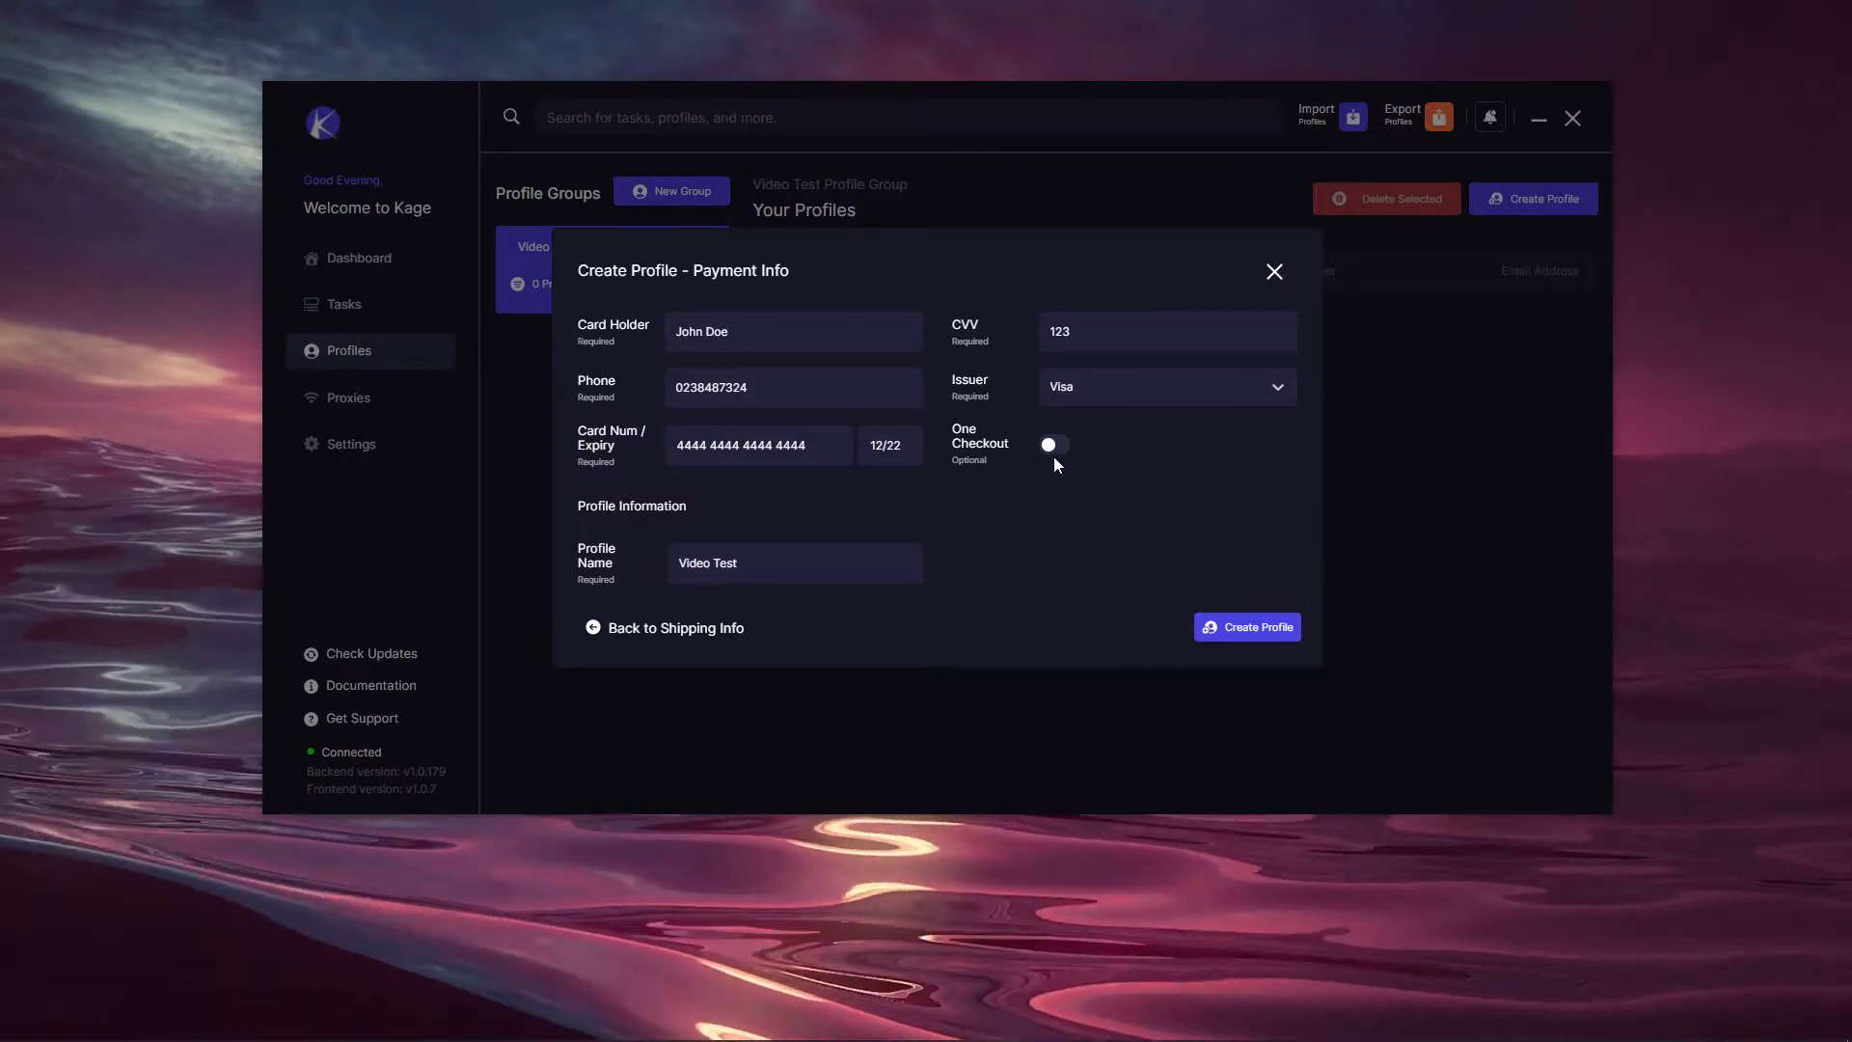
left_click(1048, 449)
left_click(1051, 450)
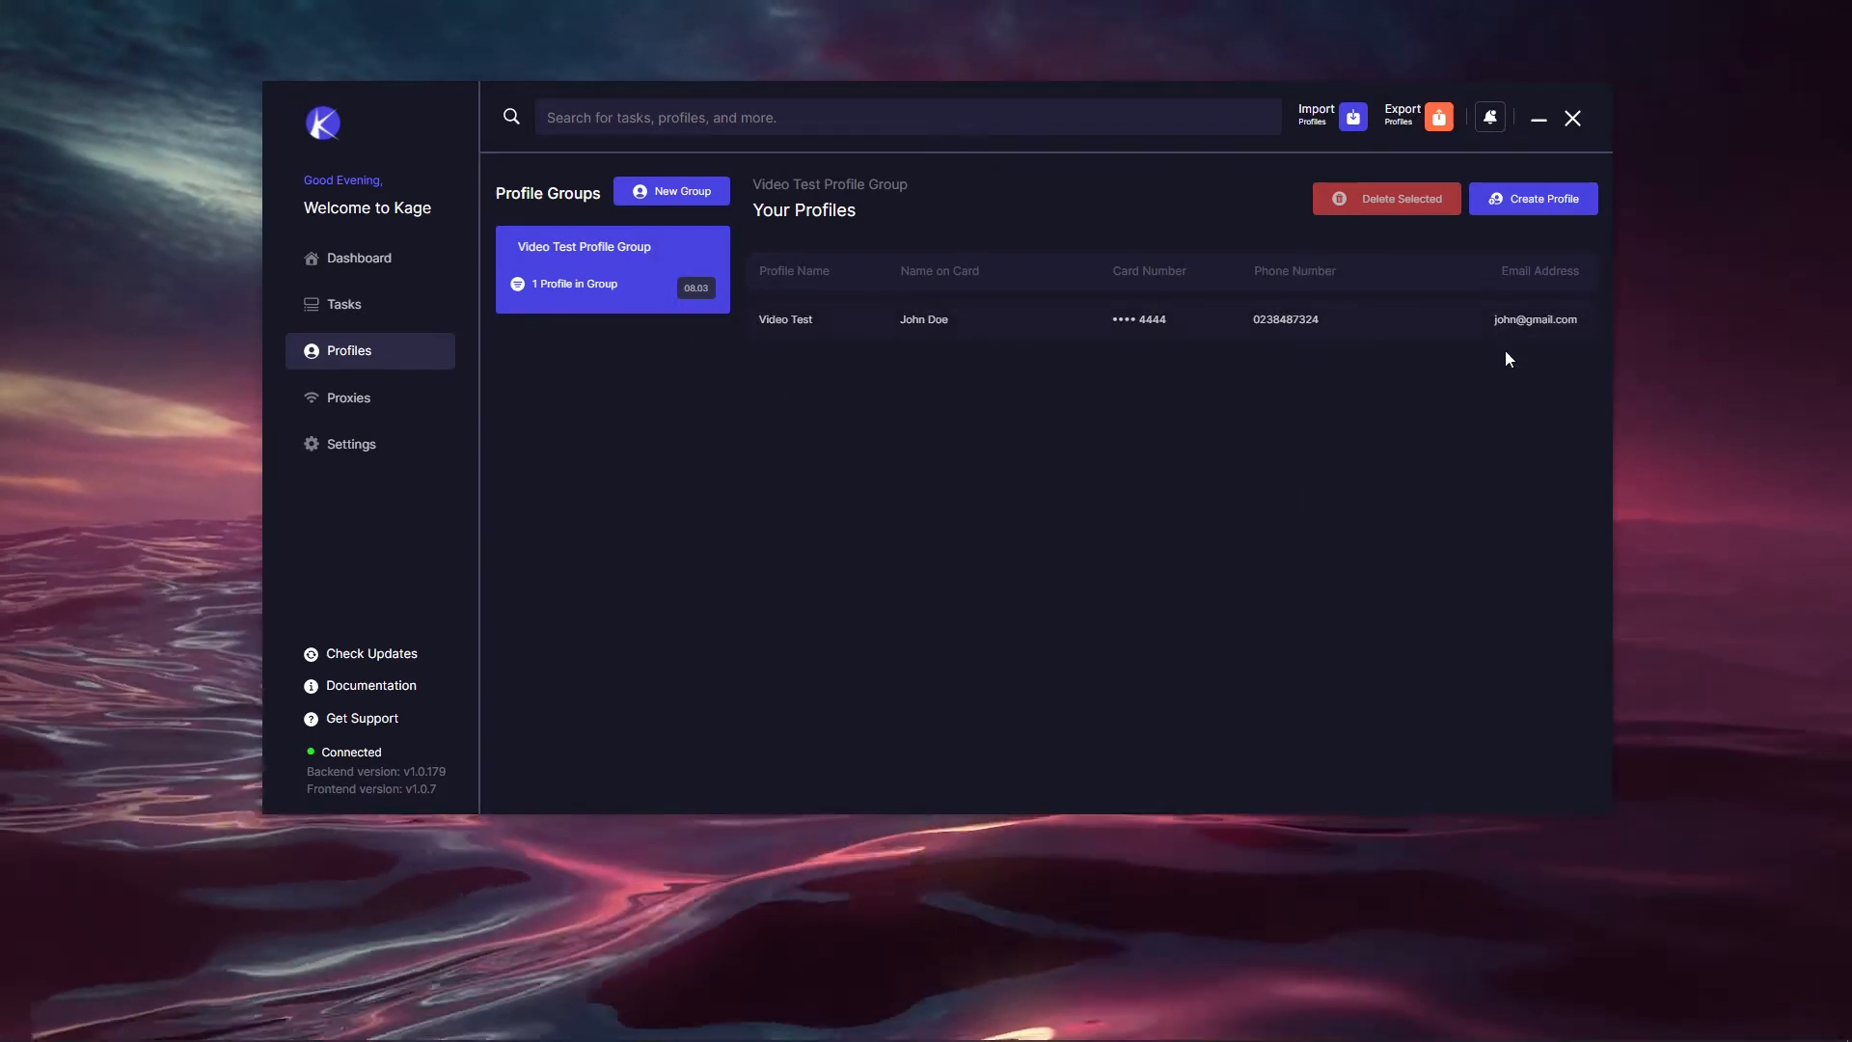
left_click(1308, 326)
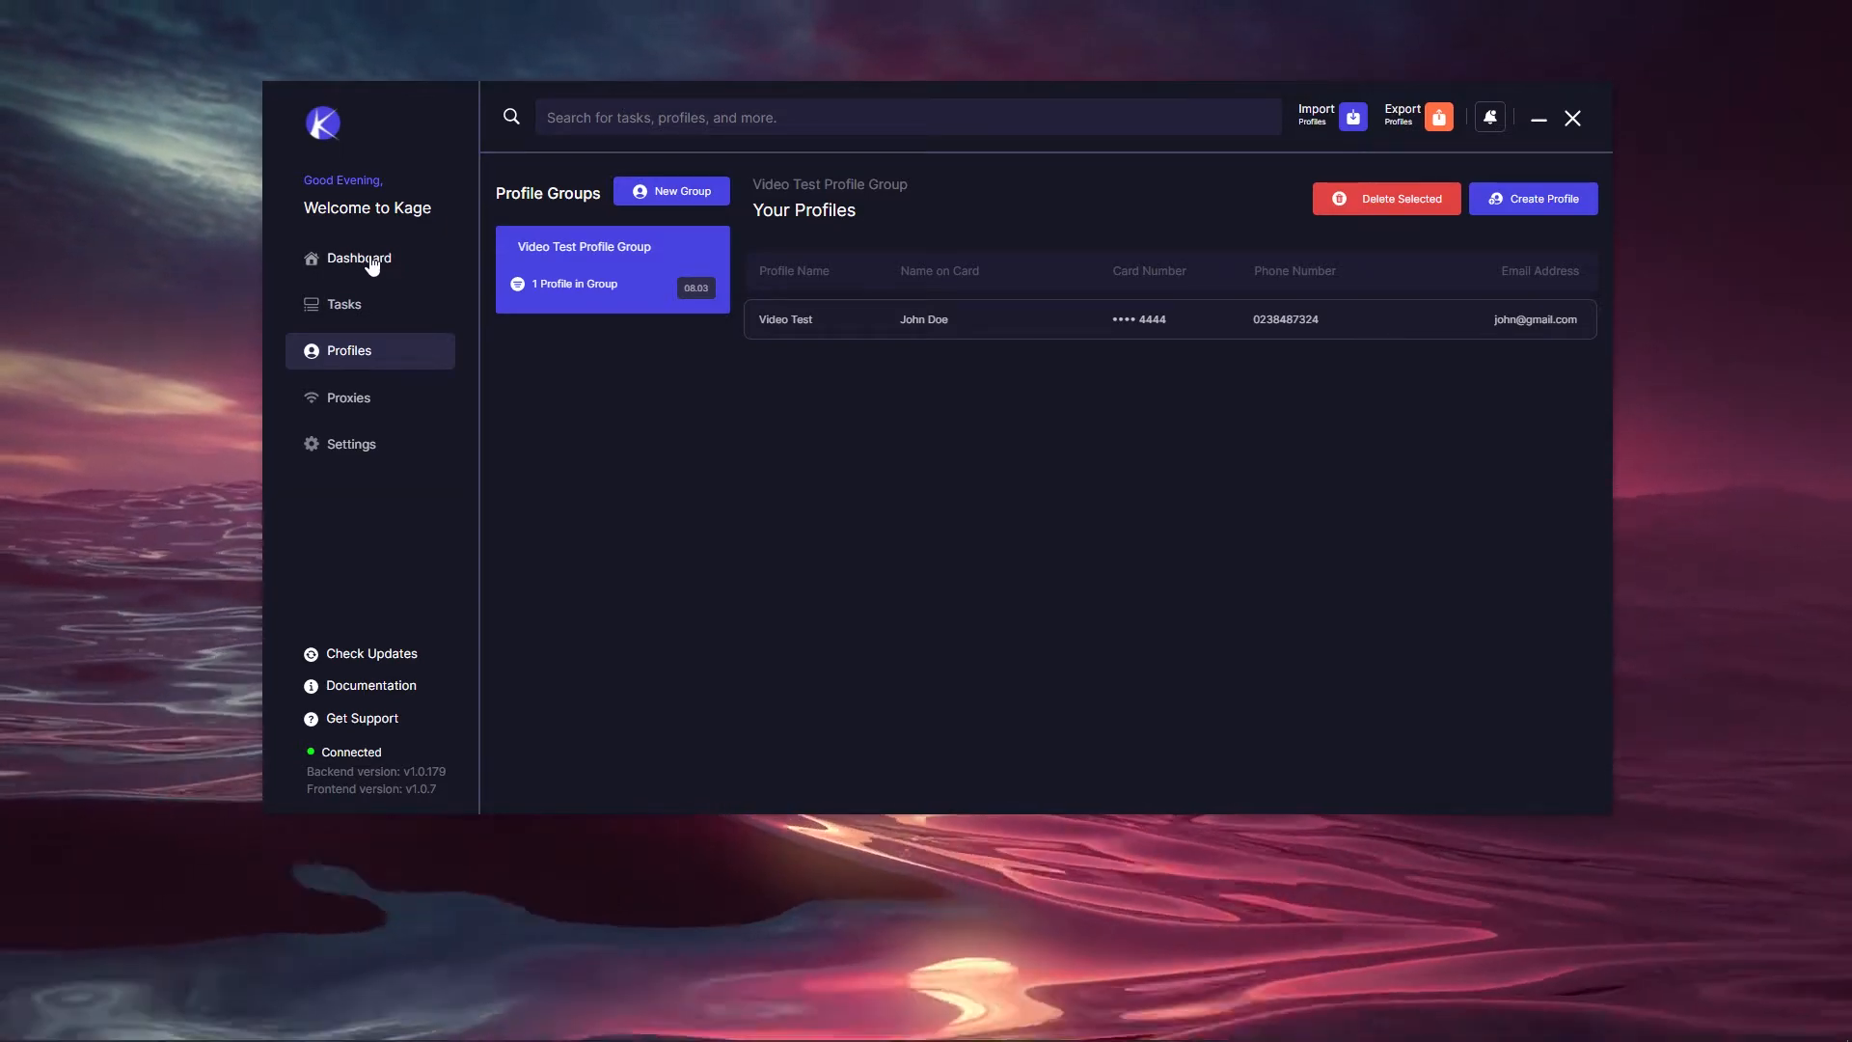
Step: Check the Dashboard, then go to Tasks and start a new task group
left_click(372, 266)
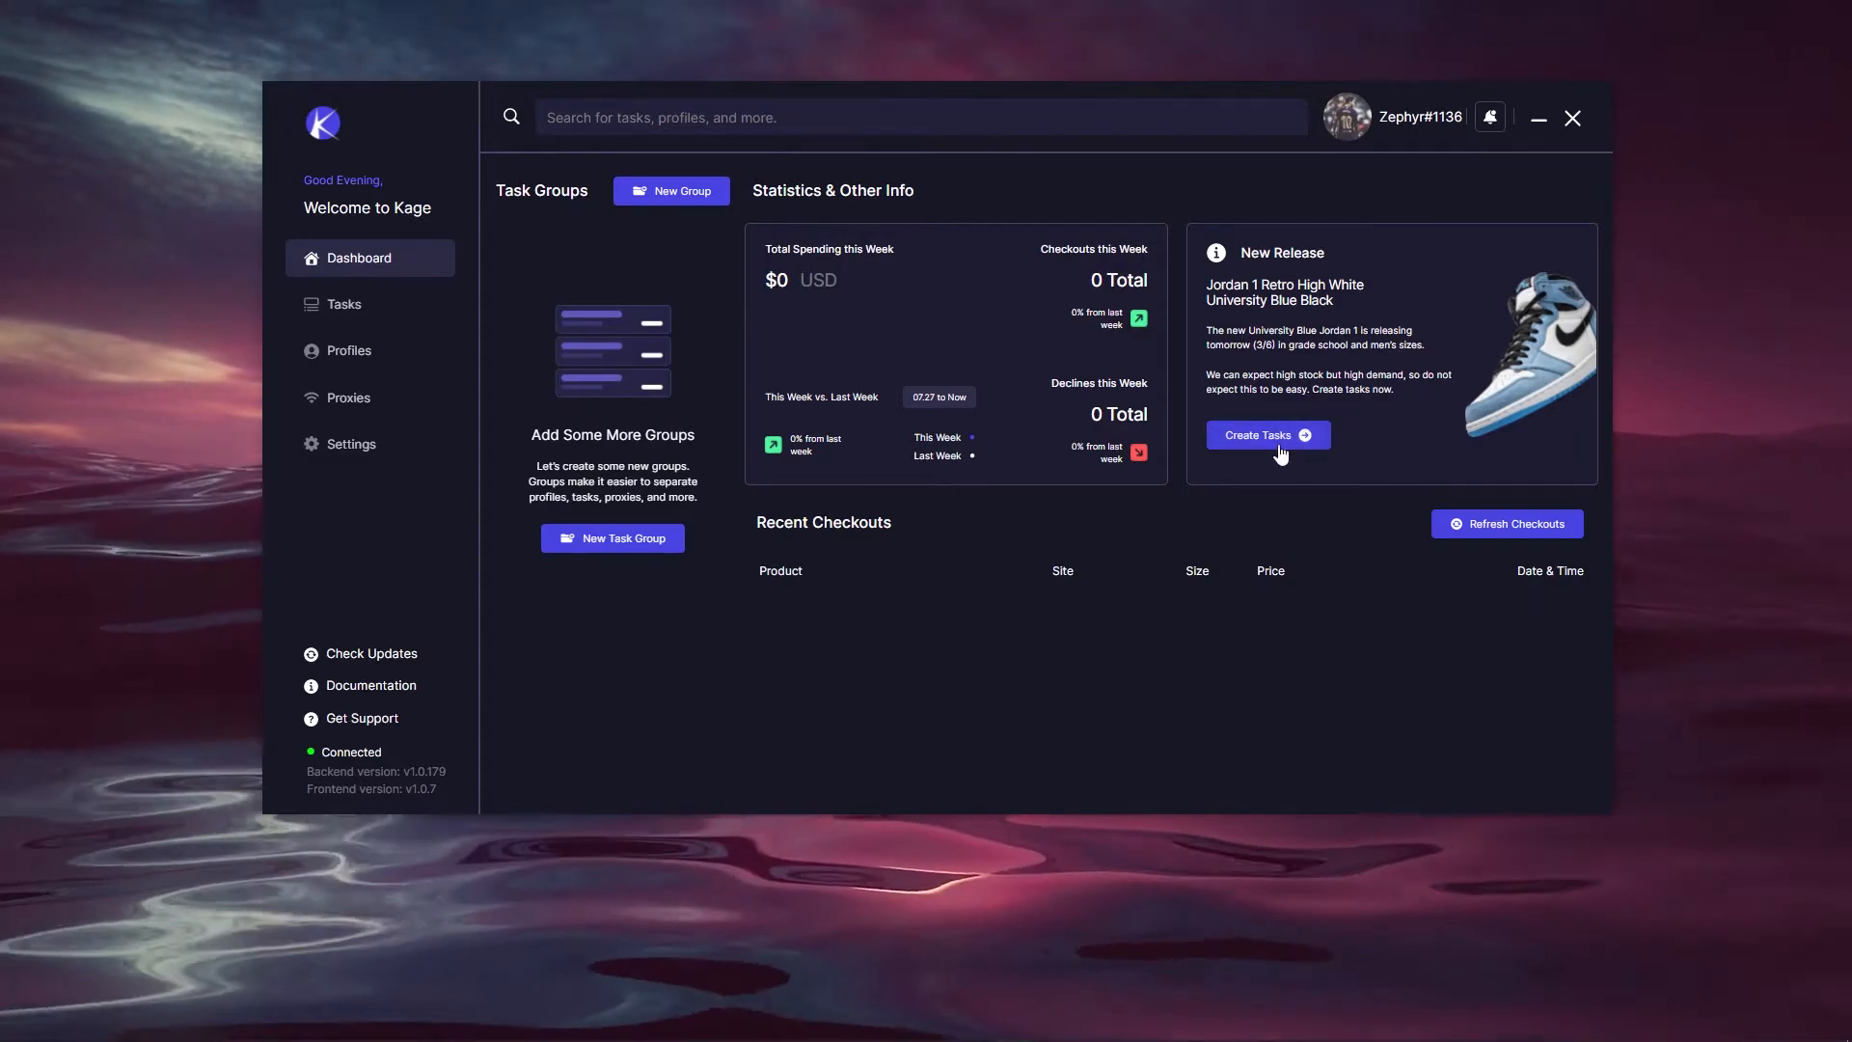
left_click(1287, 436)
left_click(411, 268)
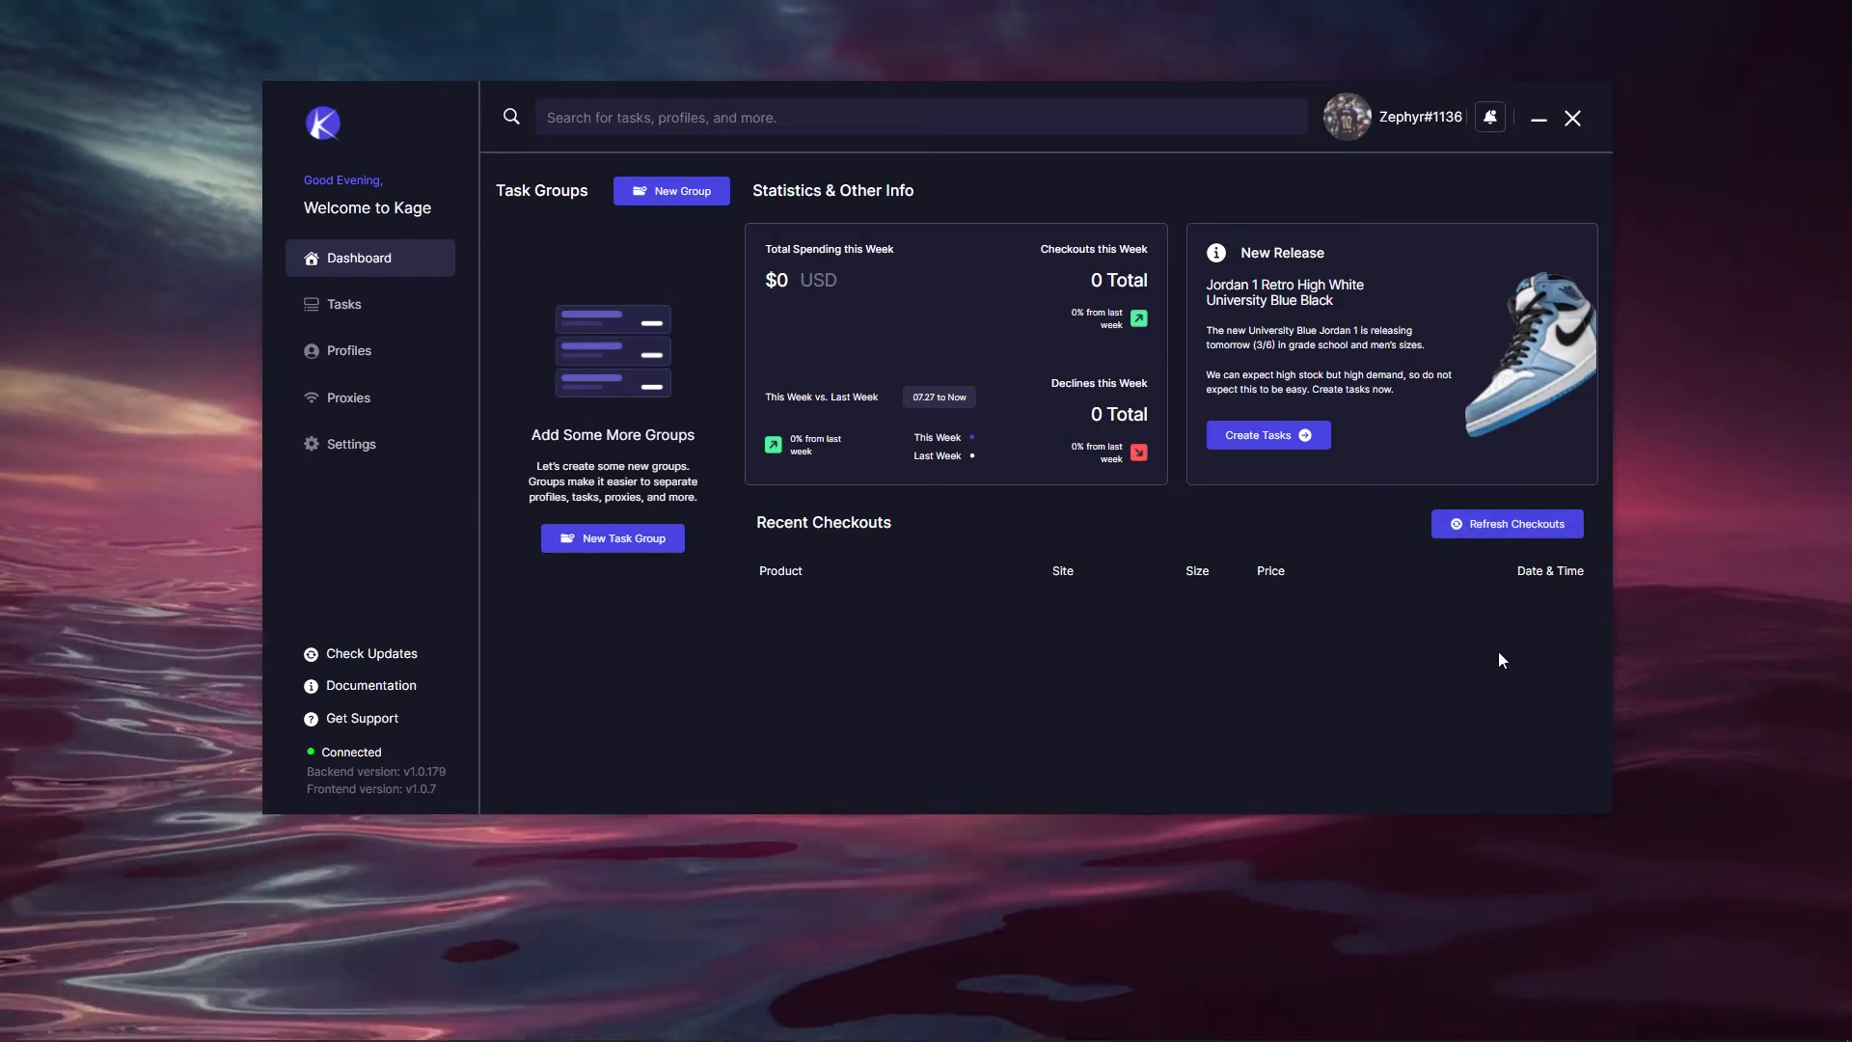
left_click(323, 309)
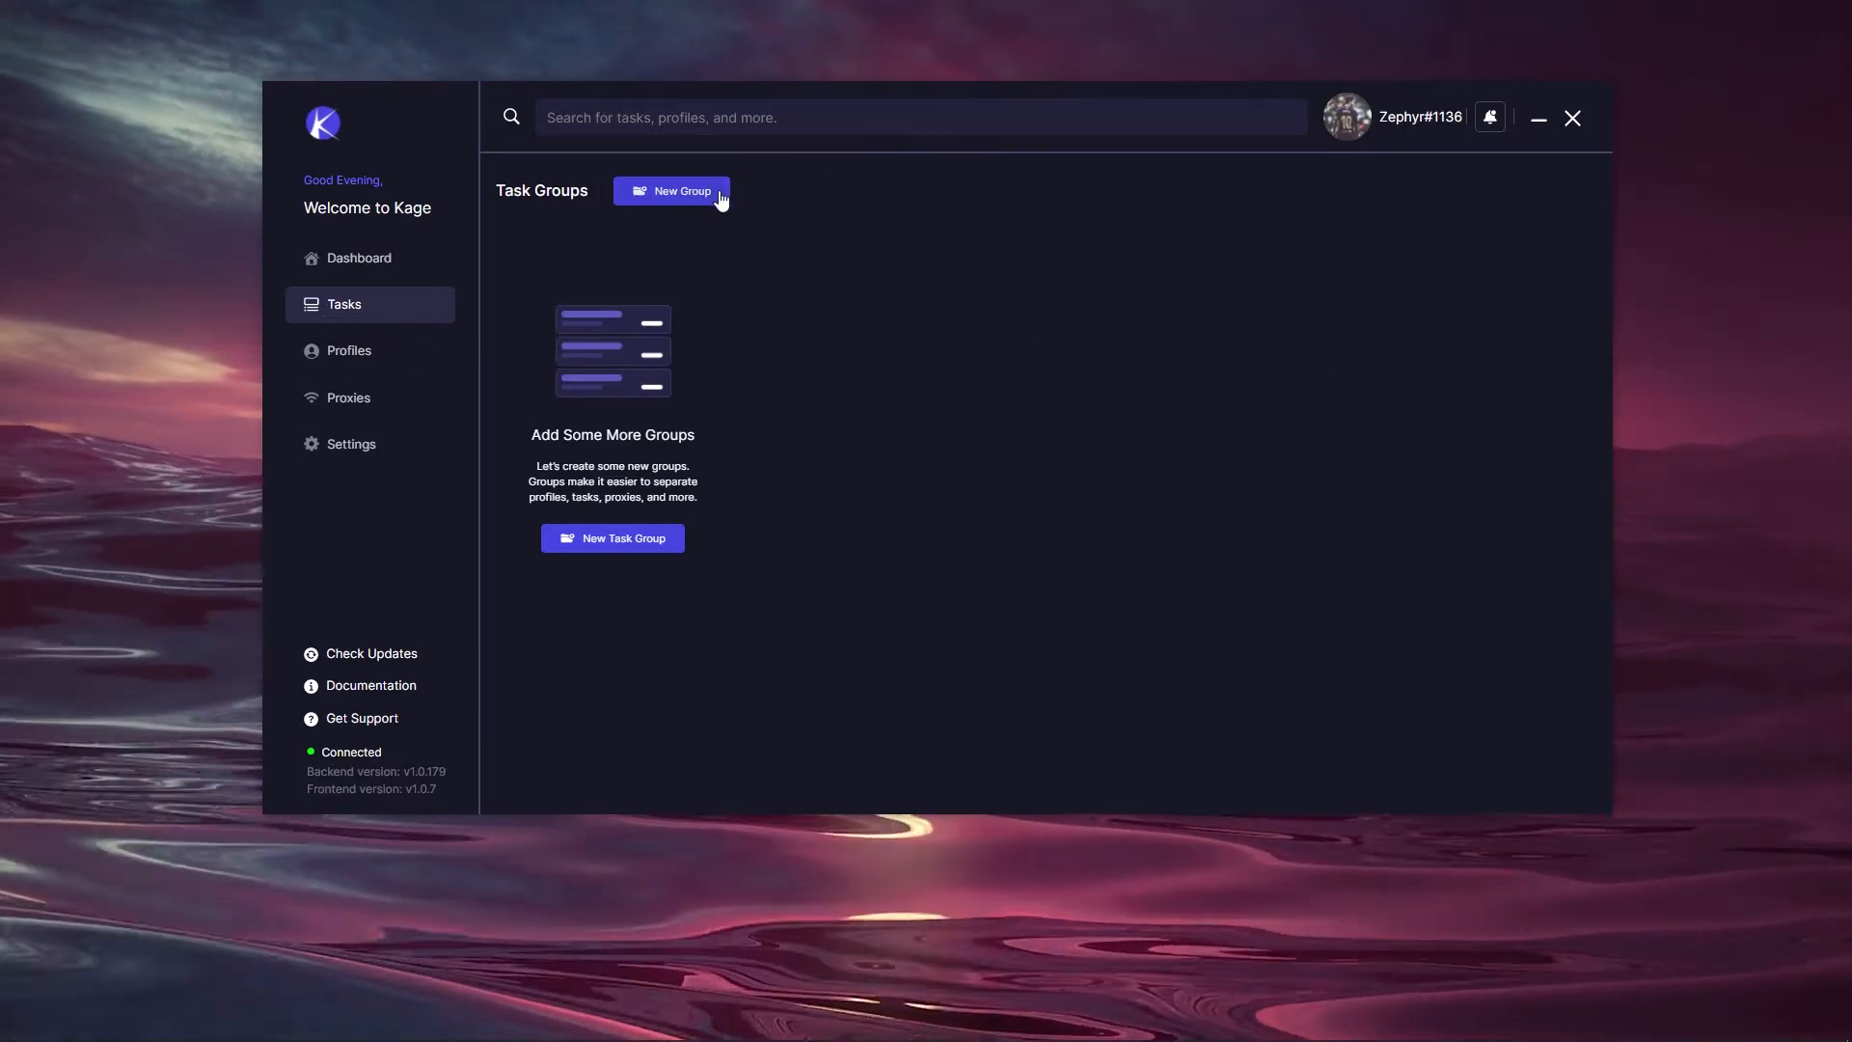
left_click(692, 193)
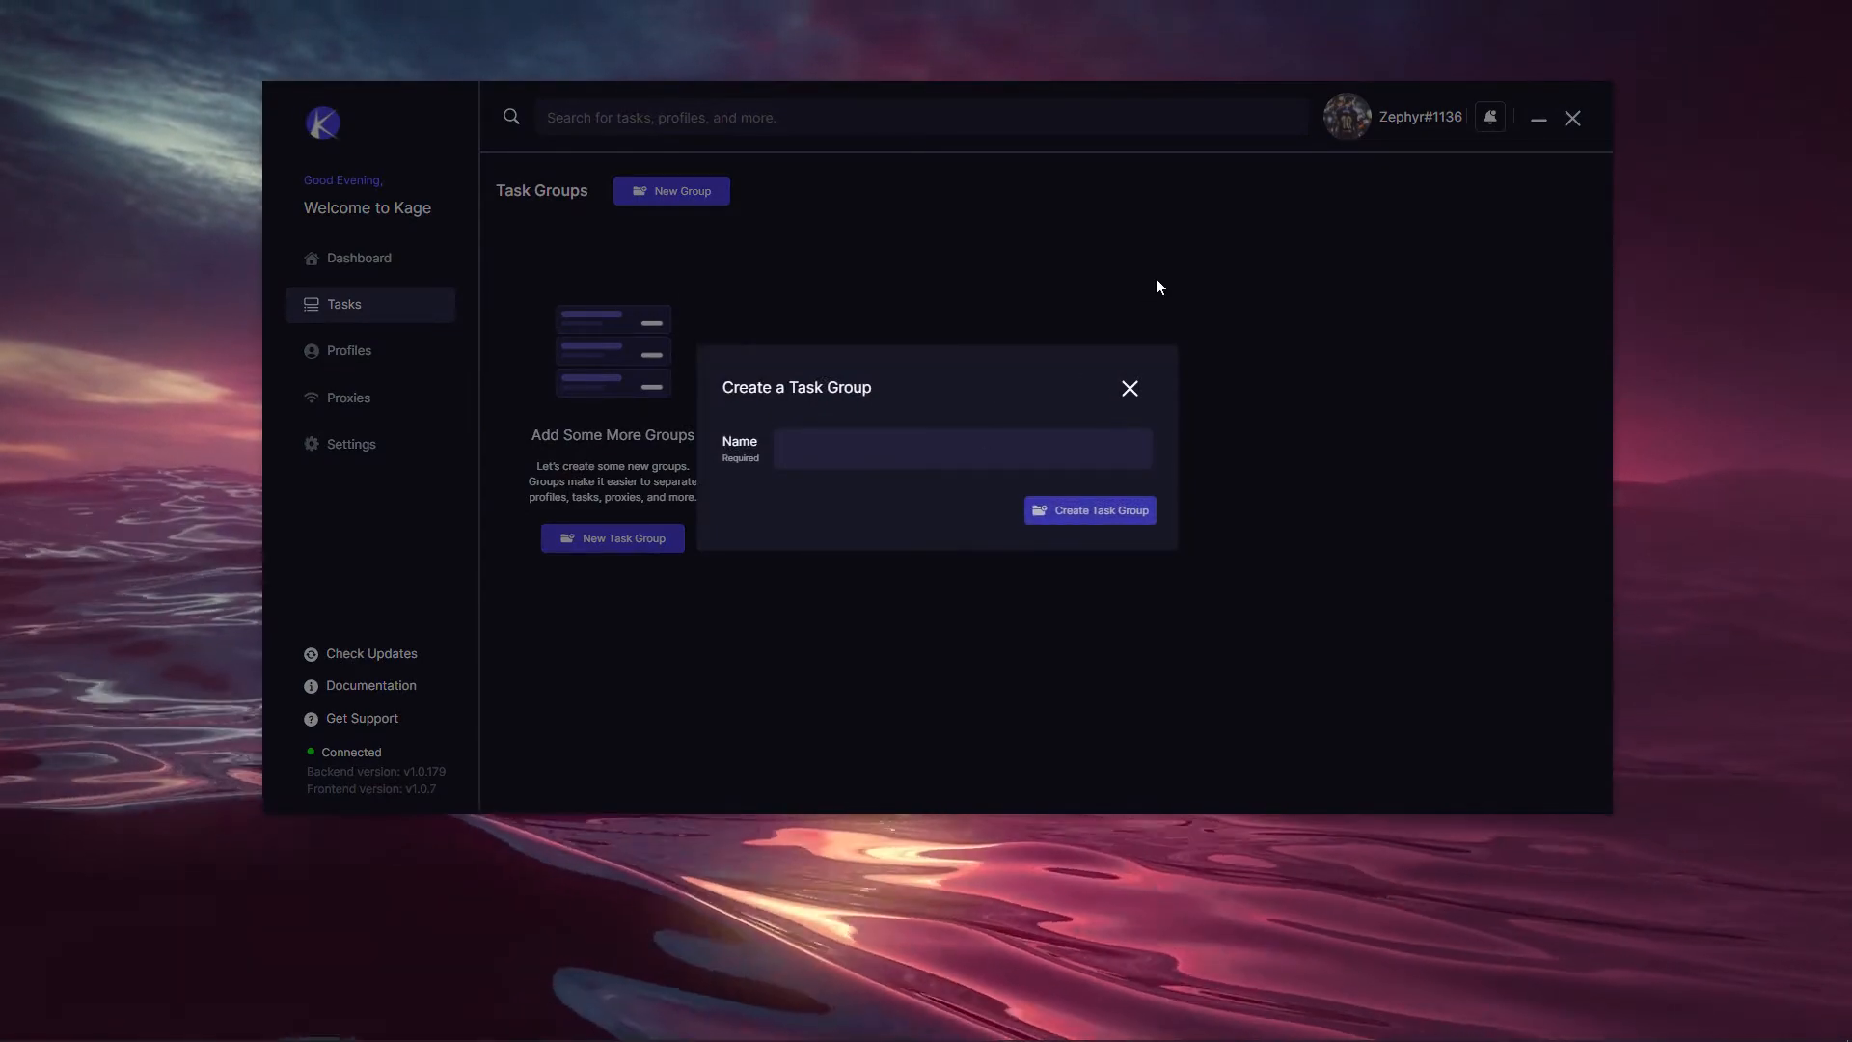
Step: Name the task group 'Video Test Tasks', create it, and close the dialog
type("Video")
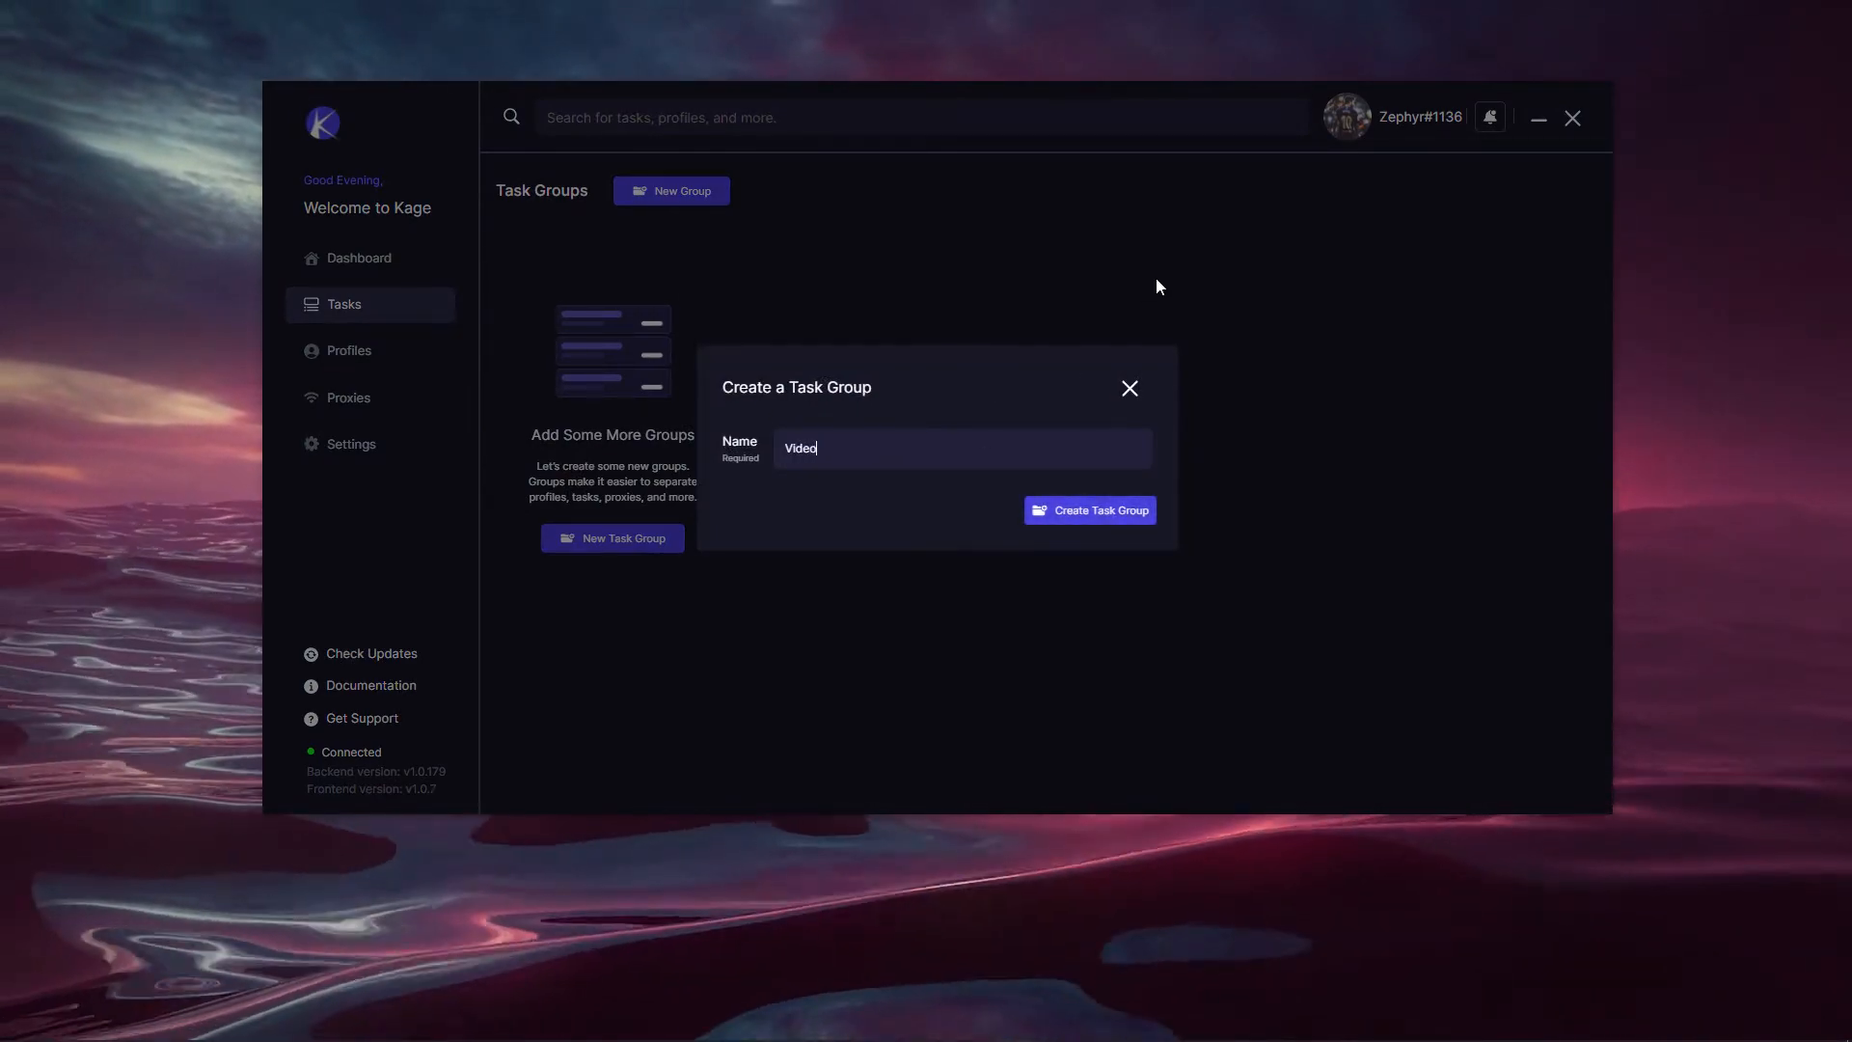
type(" RT")
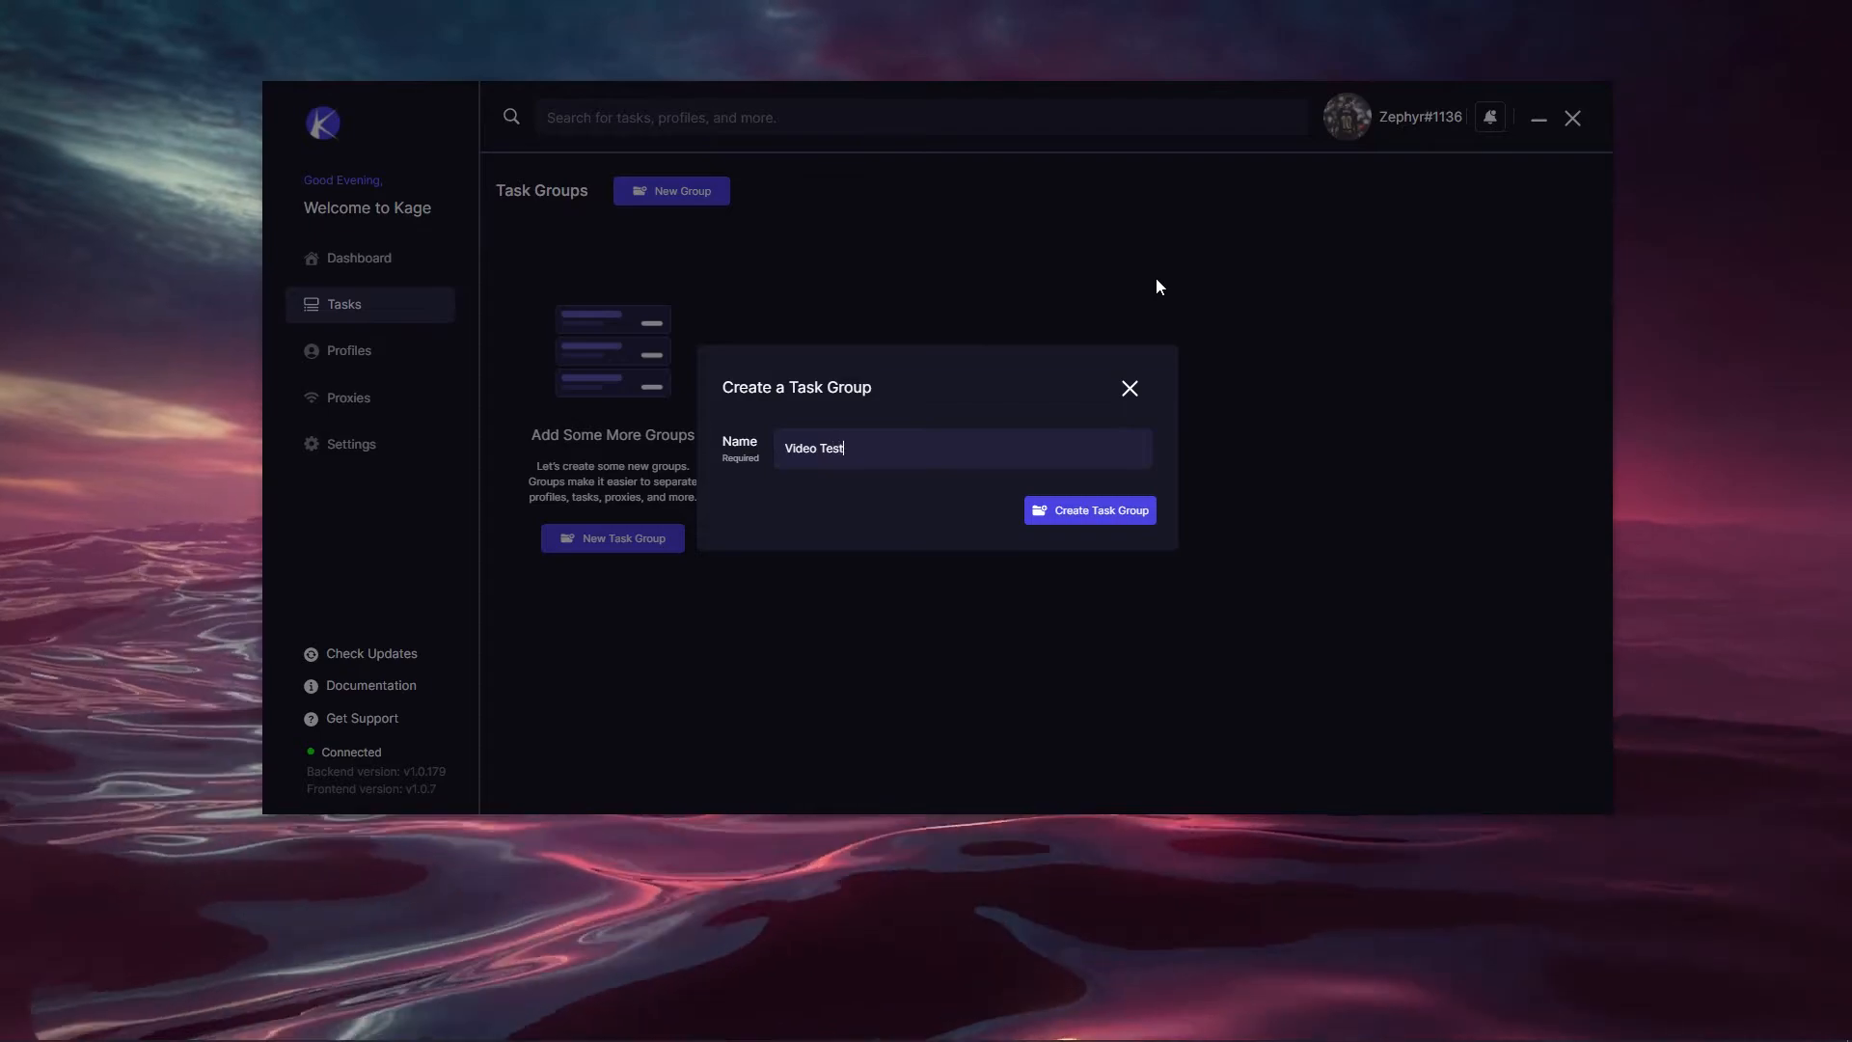
type("st Ts")
key("BackSpace")
type("asks")
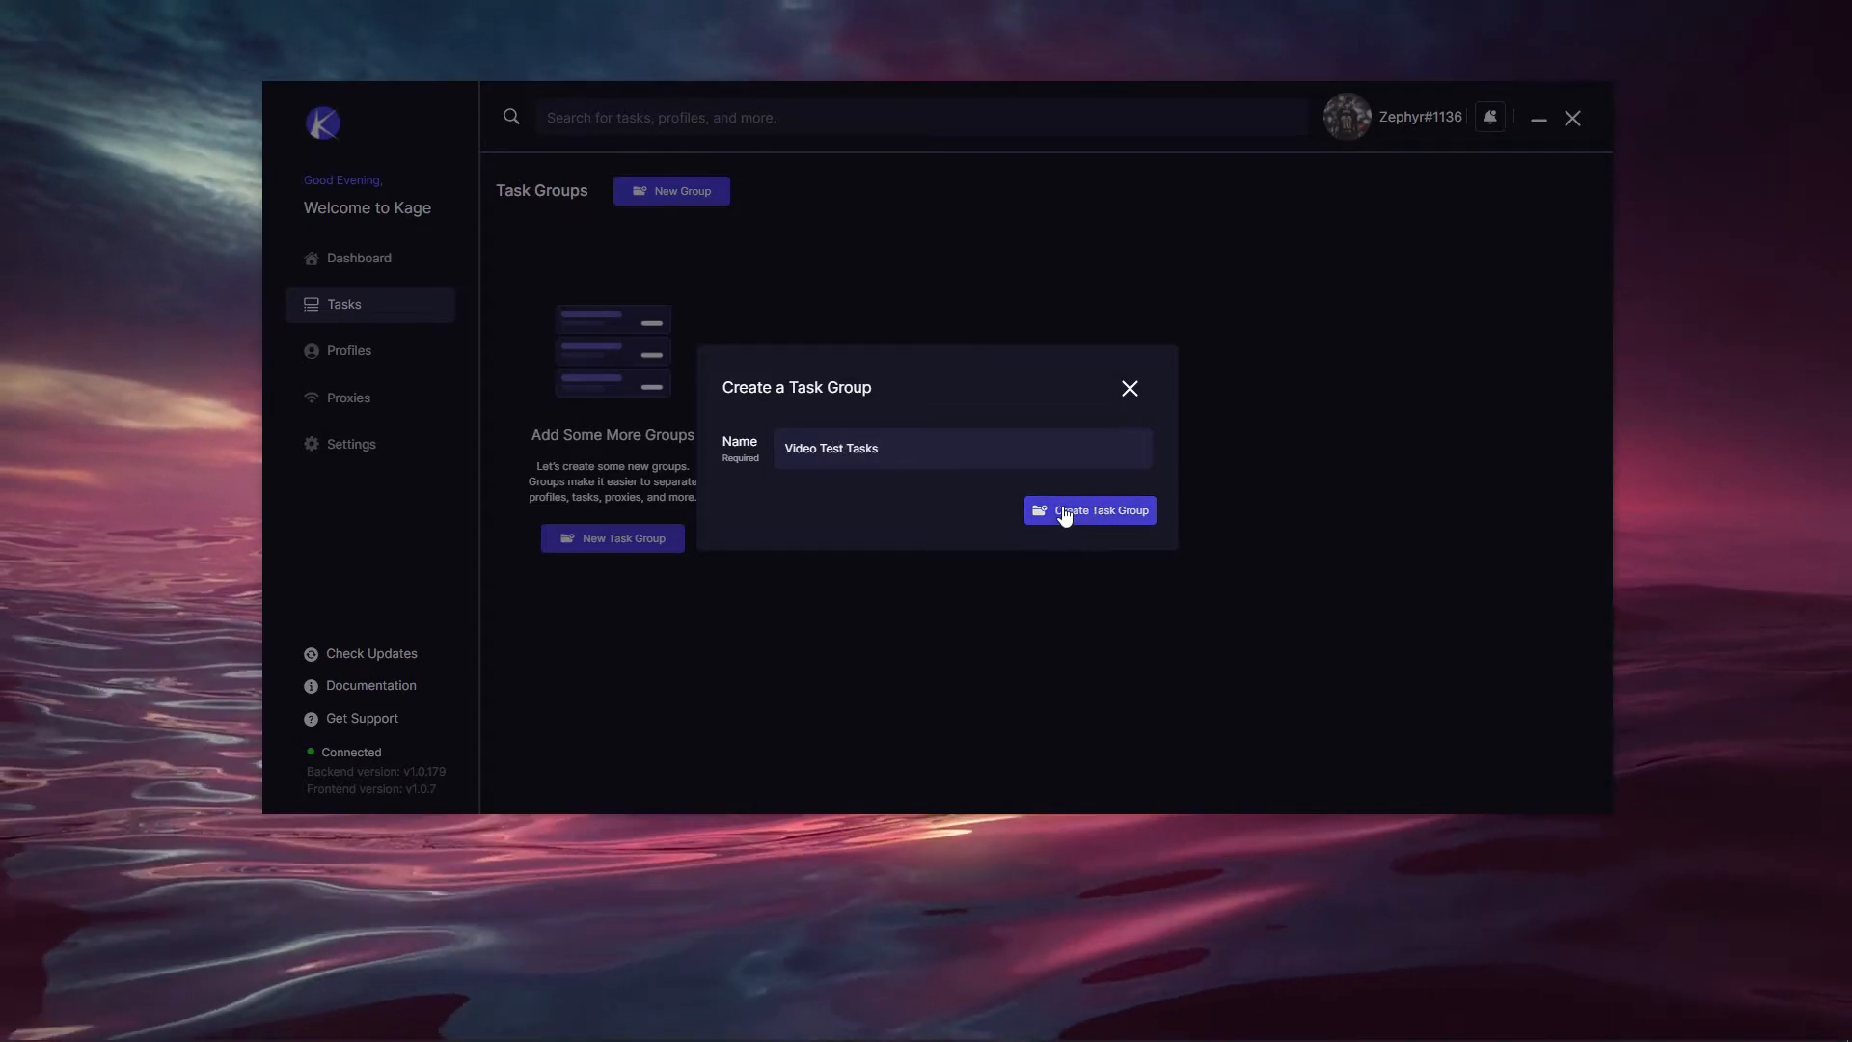
left_click(1061, 519)
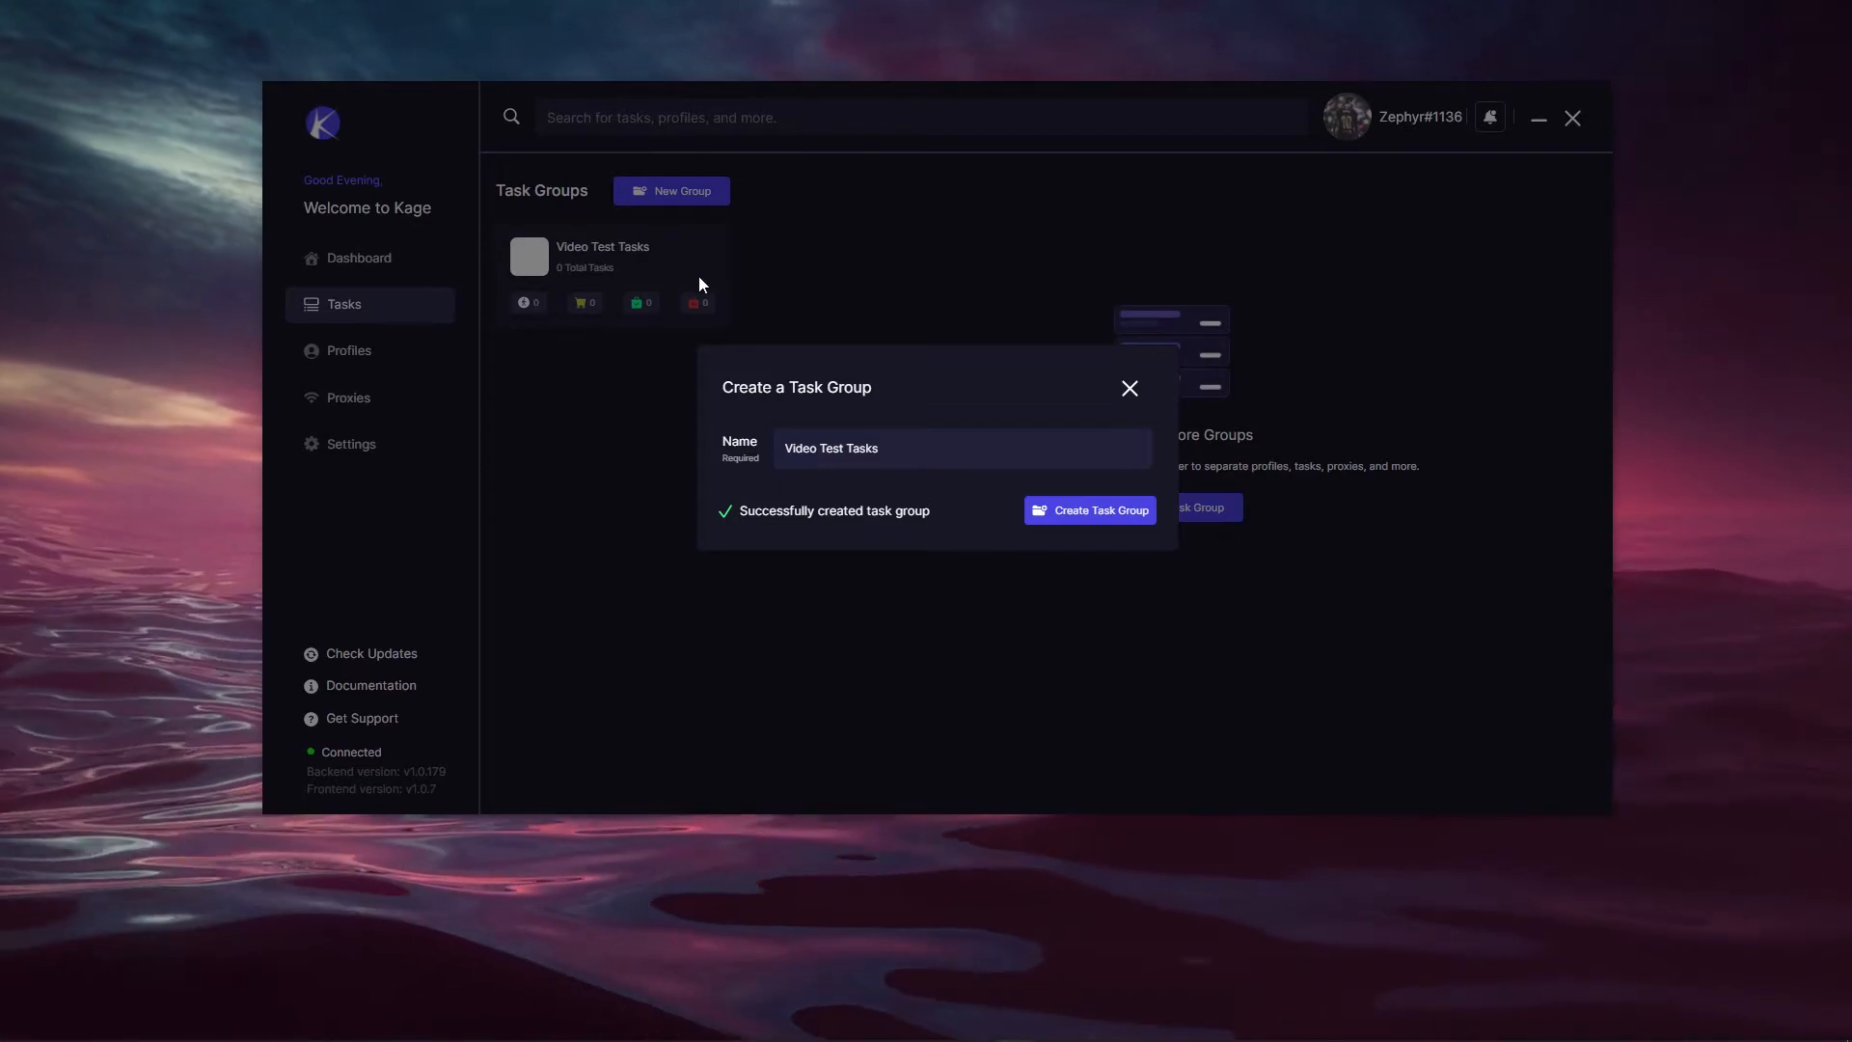
left_click(1129, 386)
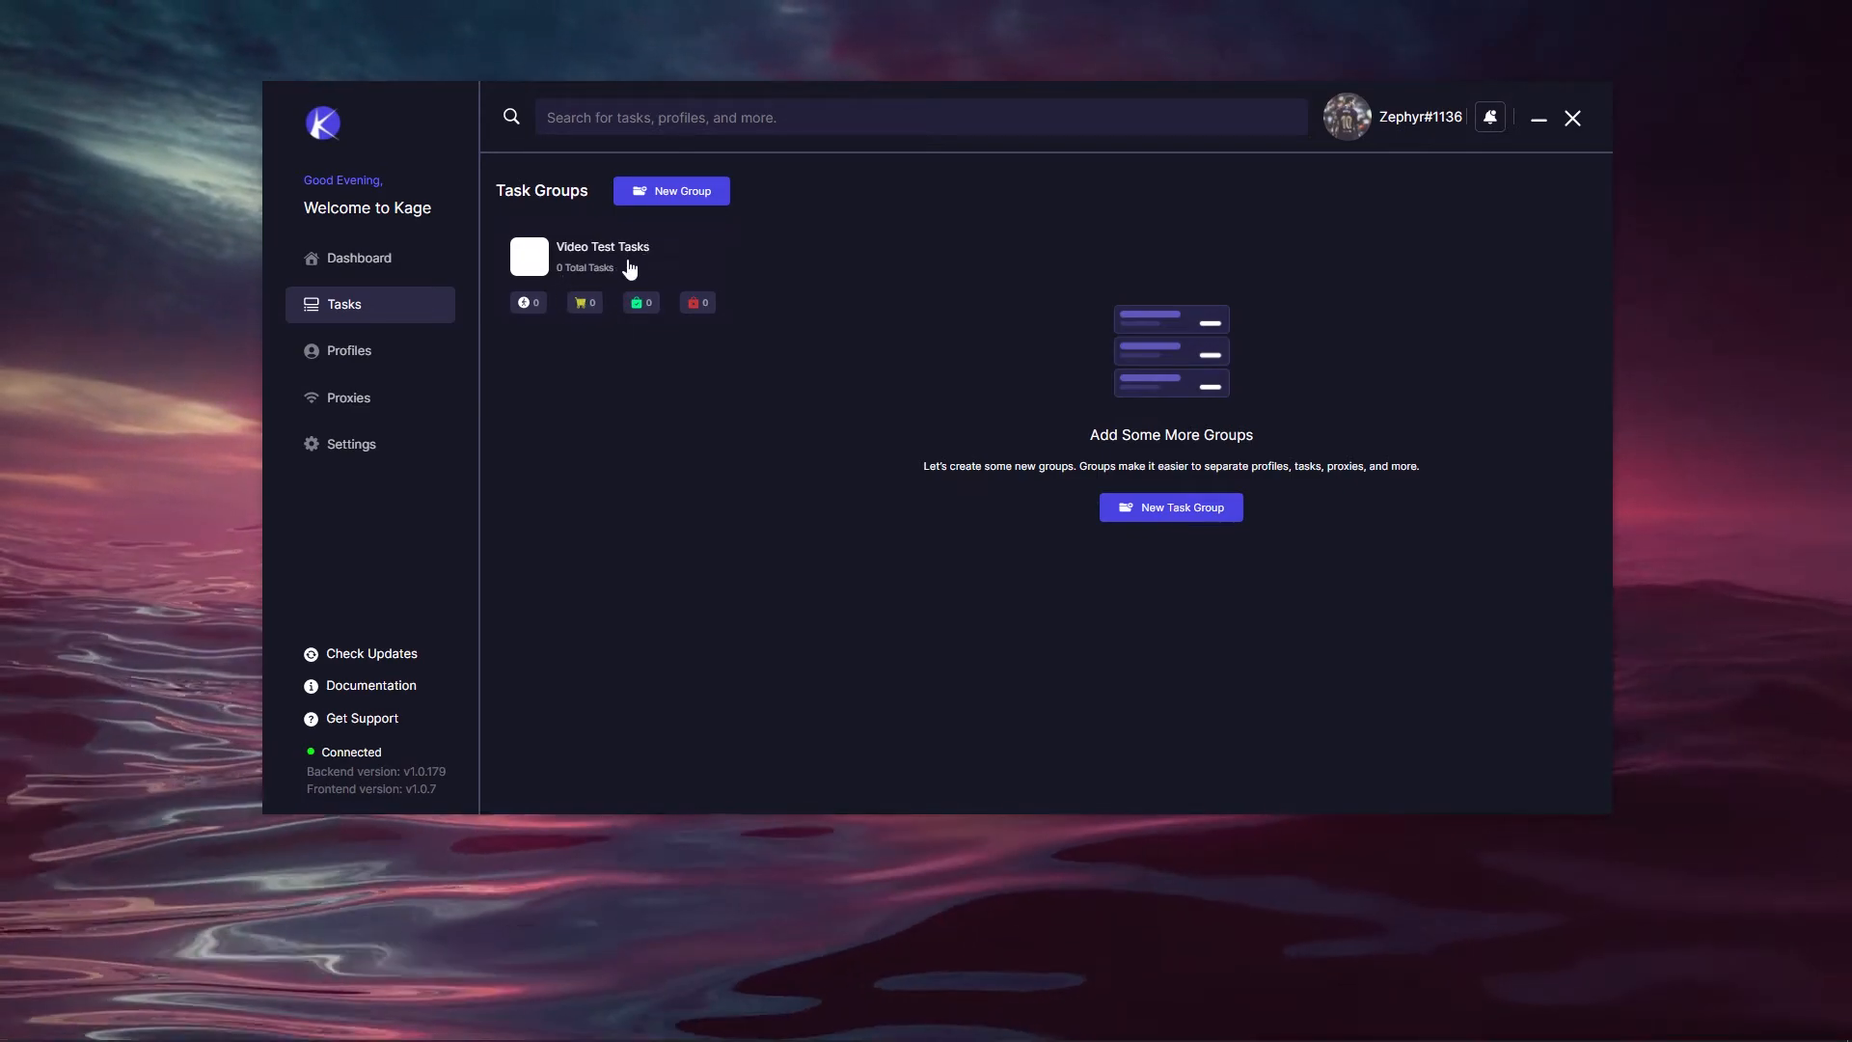
Step: Open the Video Test Tasks group and bring up the Create Tasks form
left_click(632, 267)
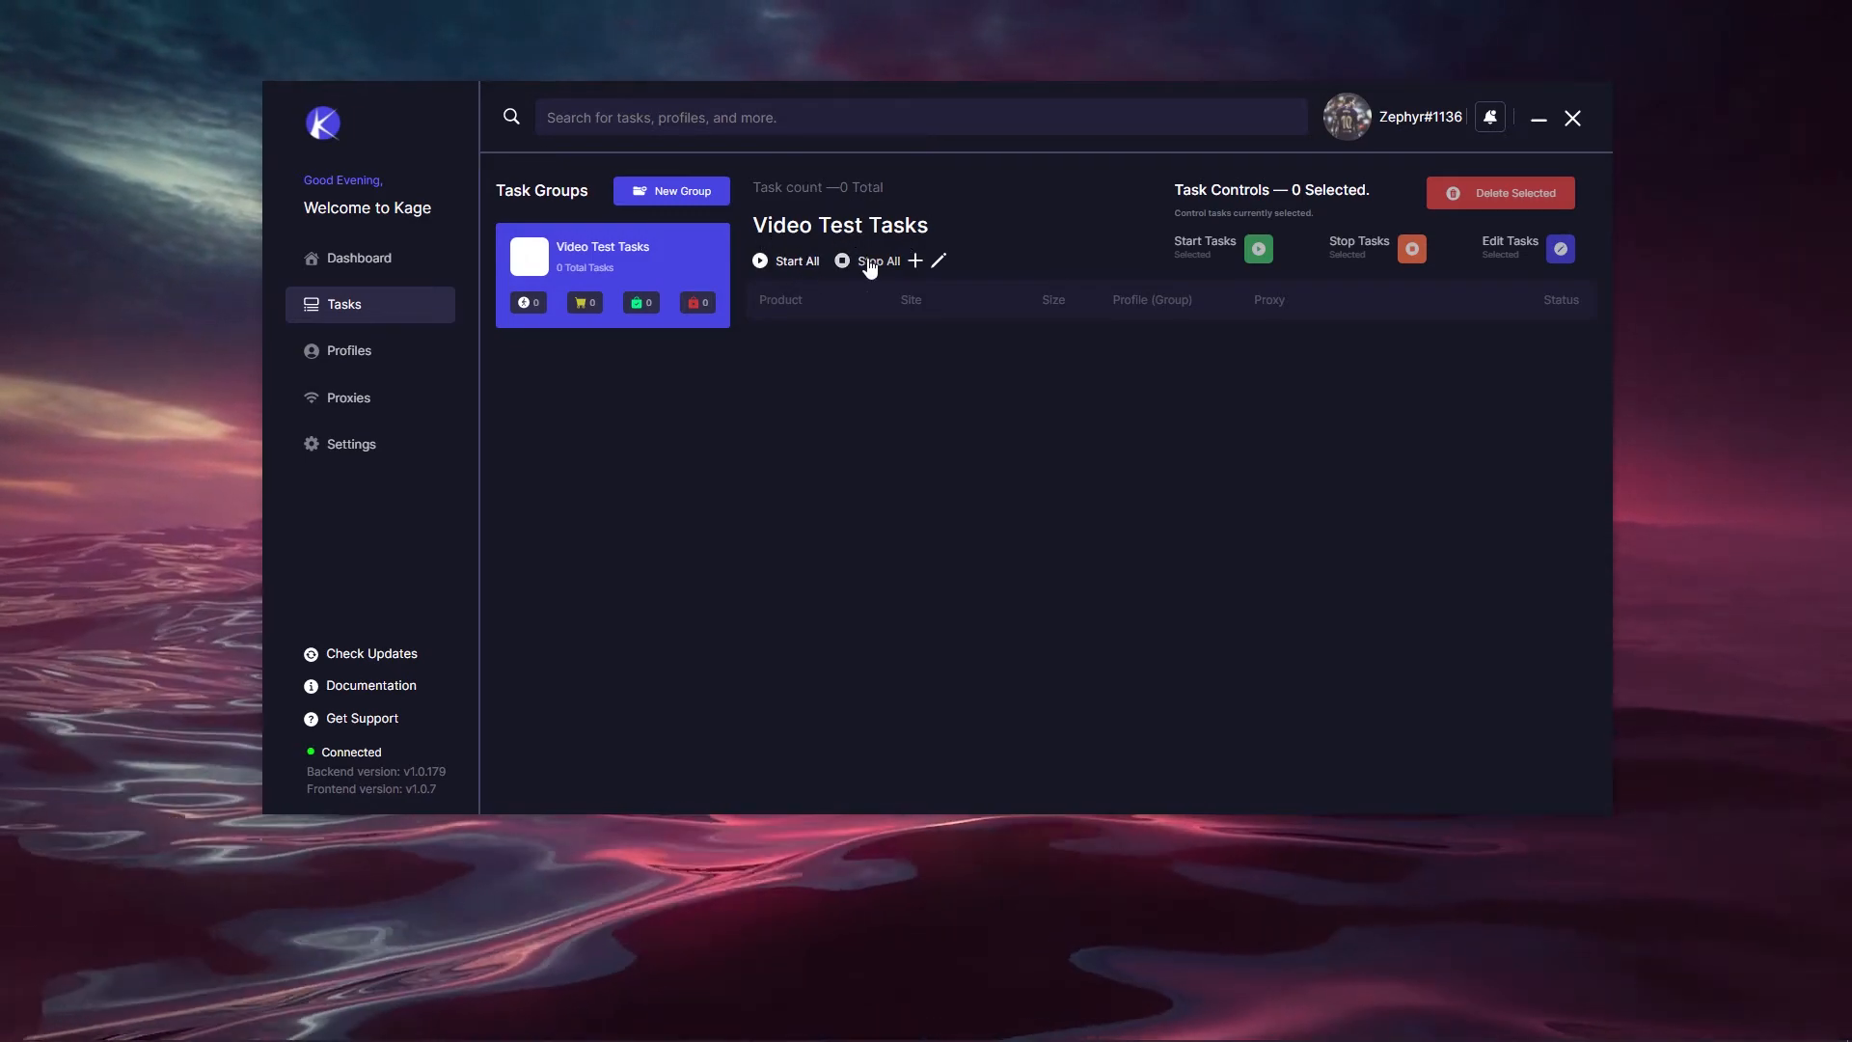
left_click(914, 260)
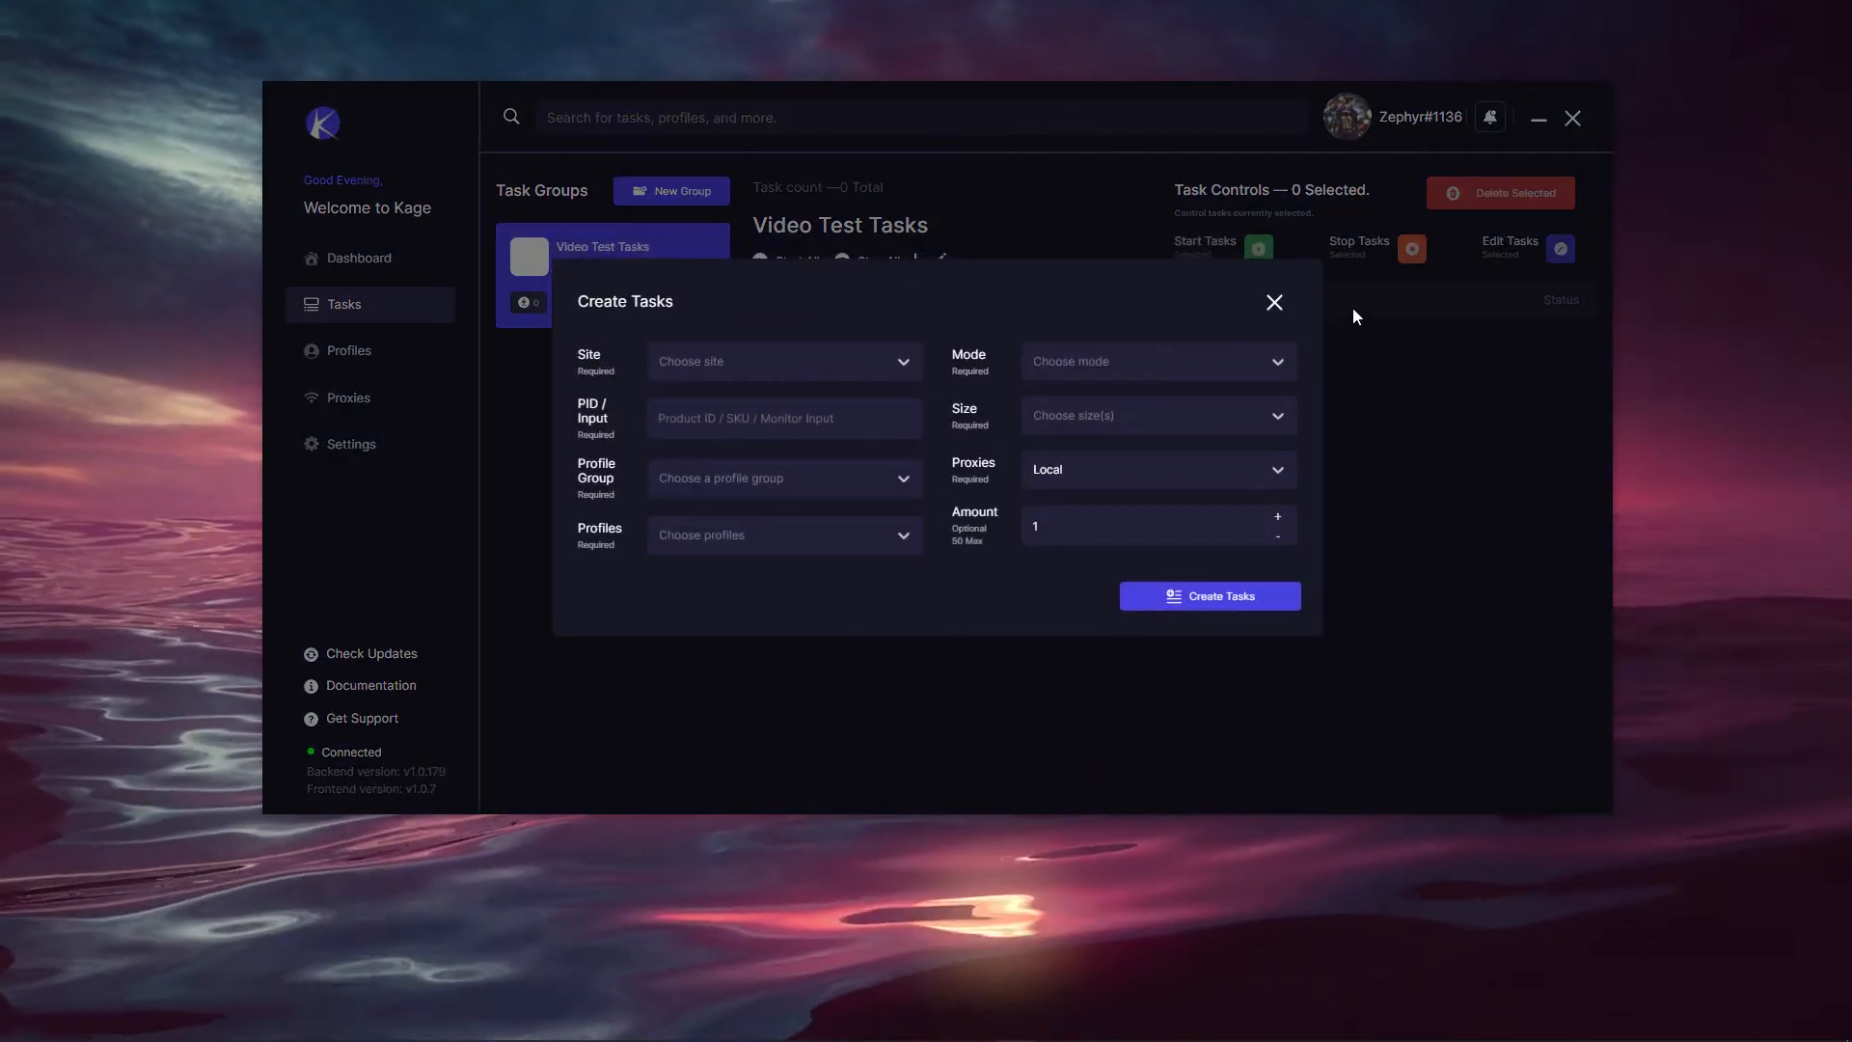
left_click(1274, 302)
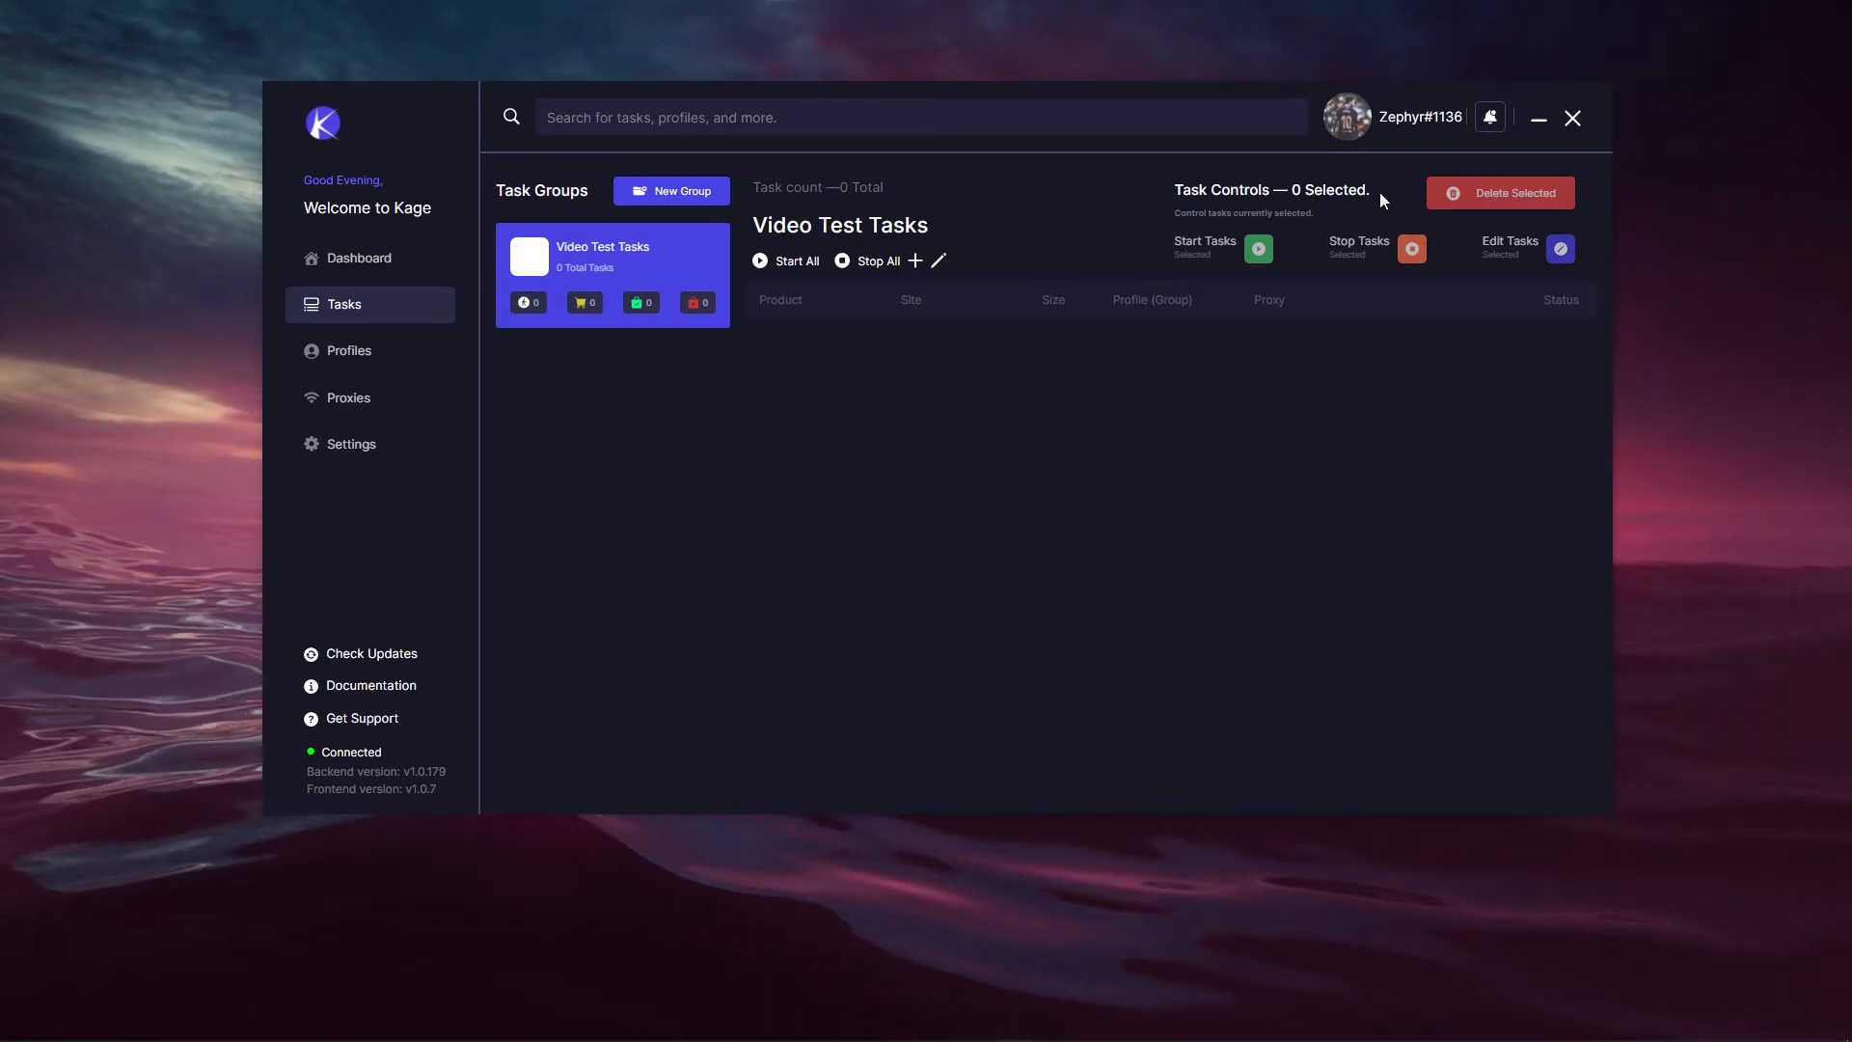
left_click(914, 261)
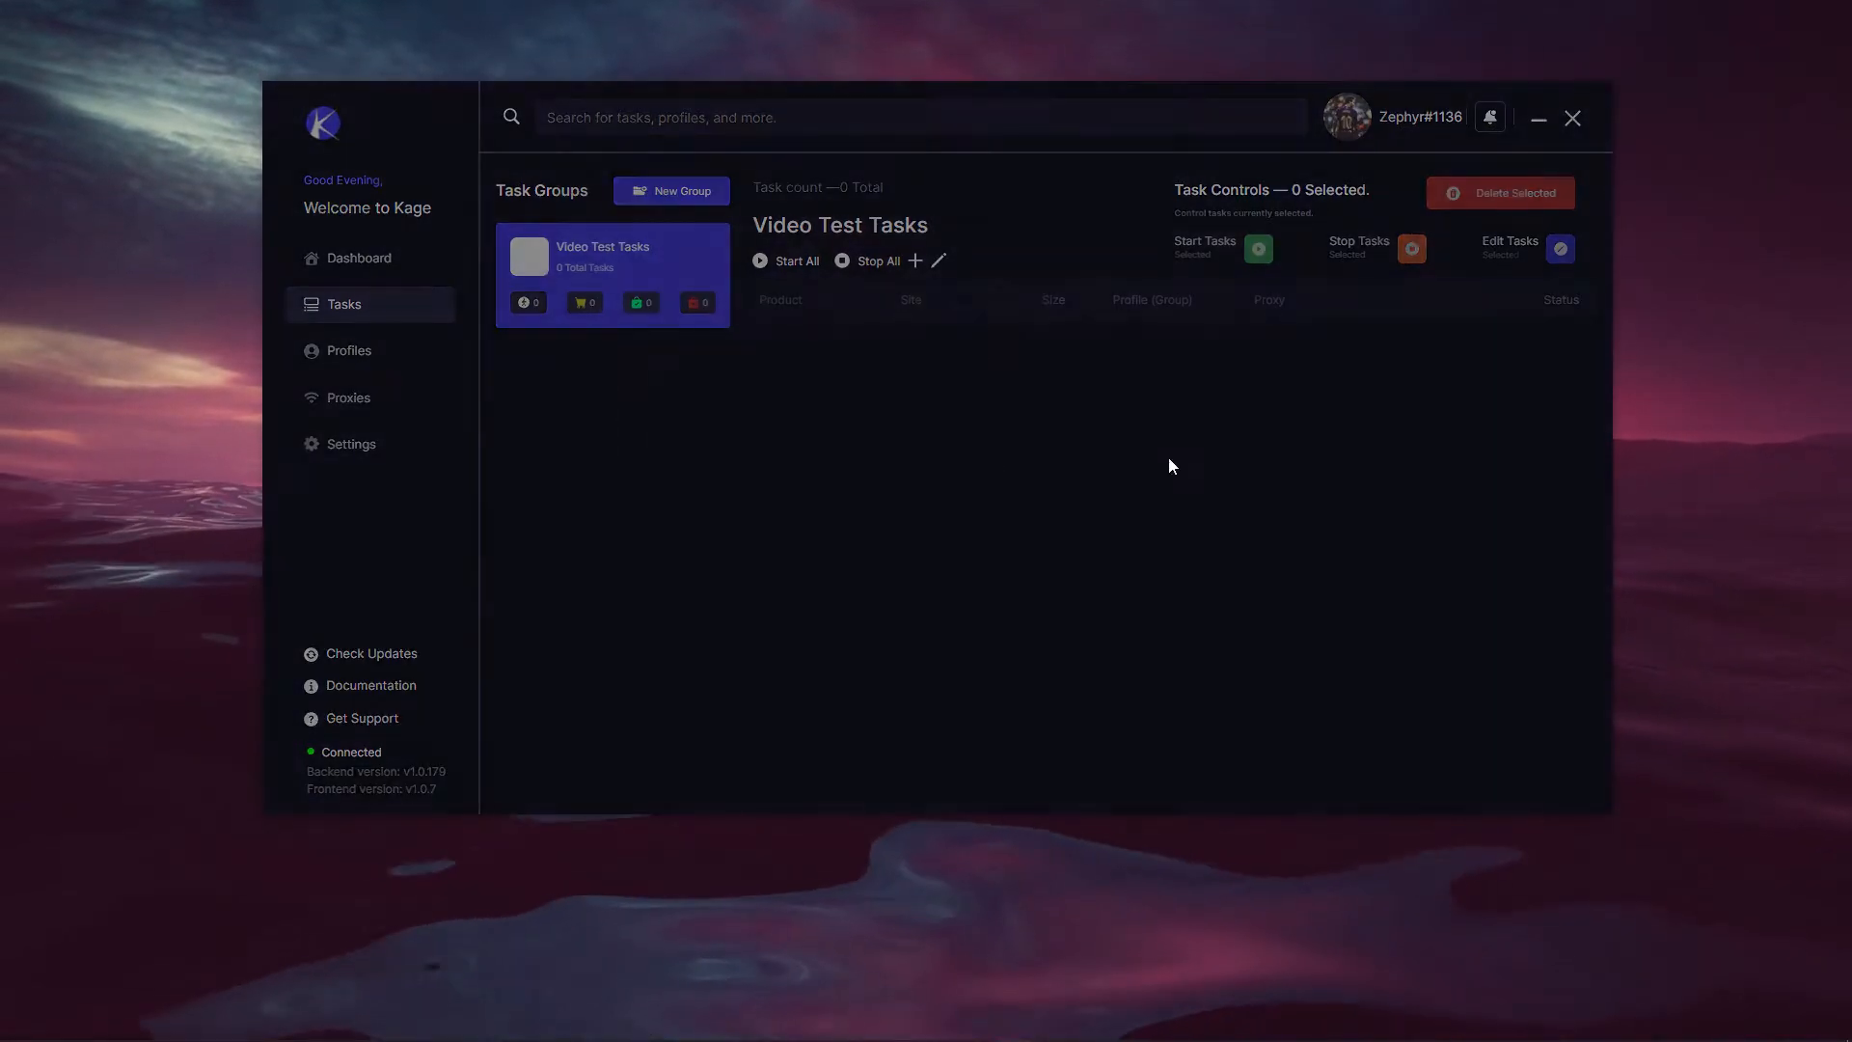
Step: Set the task site to Walmart (Beta) with PID 8324234
left_click(786, 369)
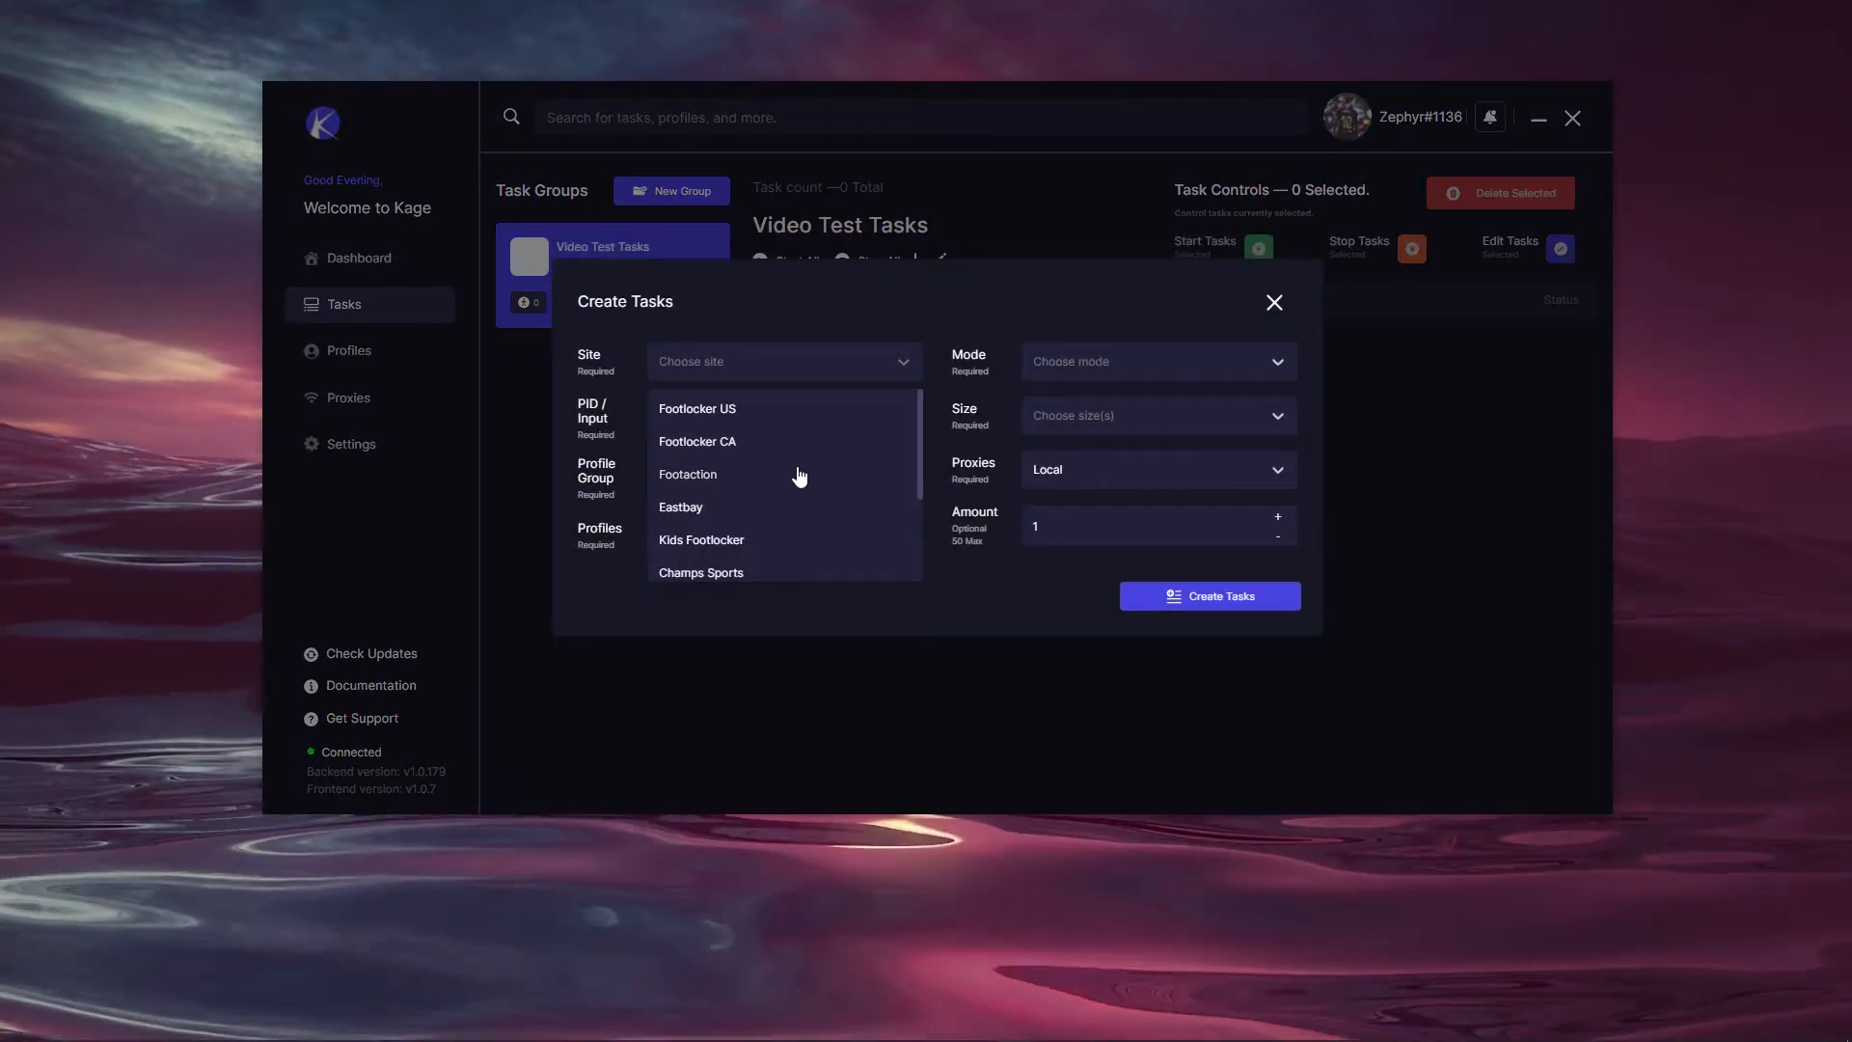
scroll(798, 475, "down", 5)
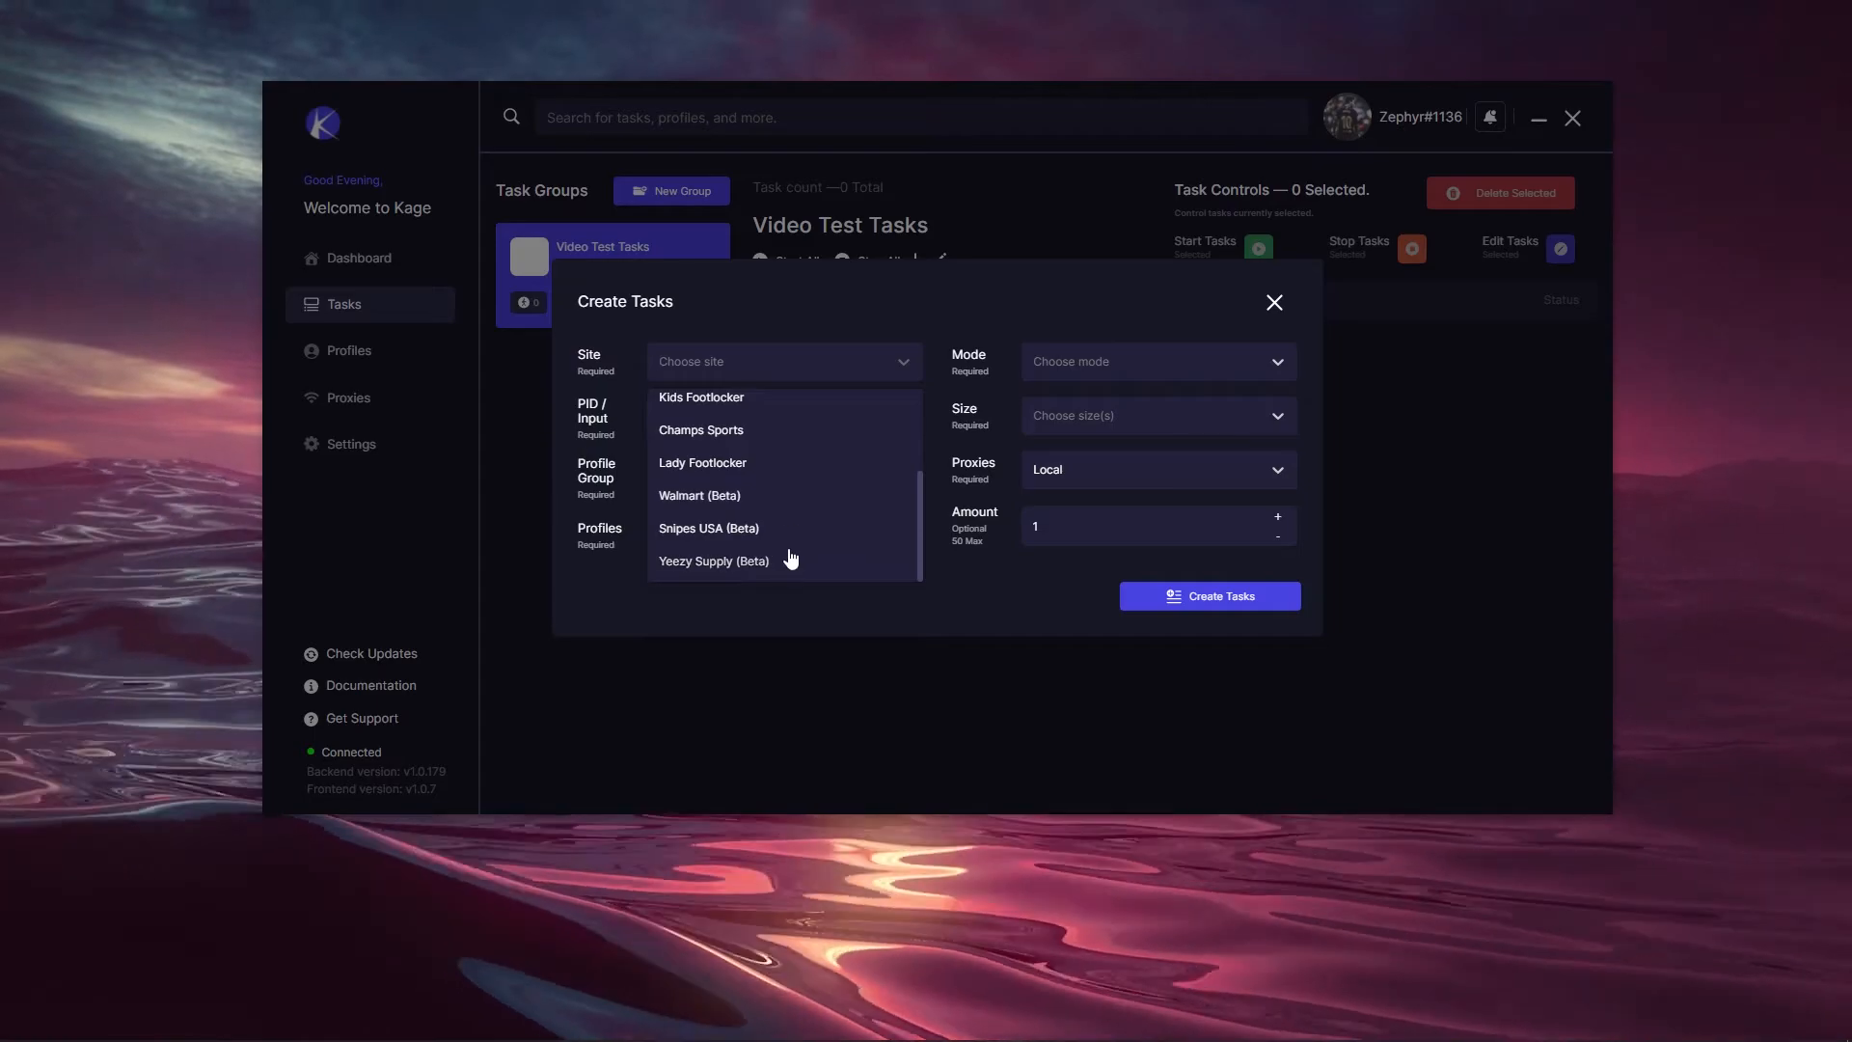
left_click(750, 496)
left_click(744, 417)
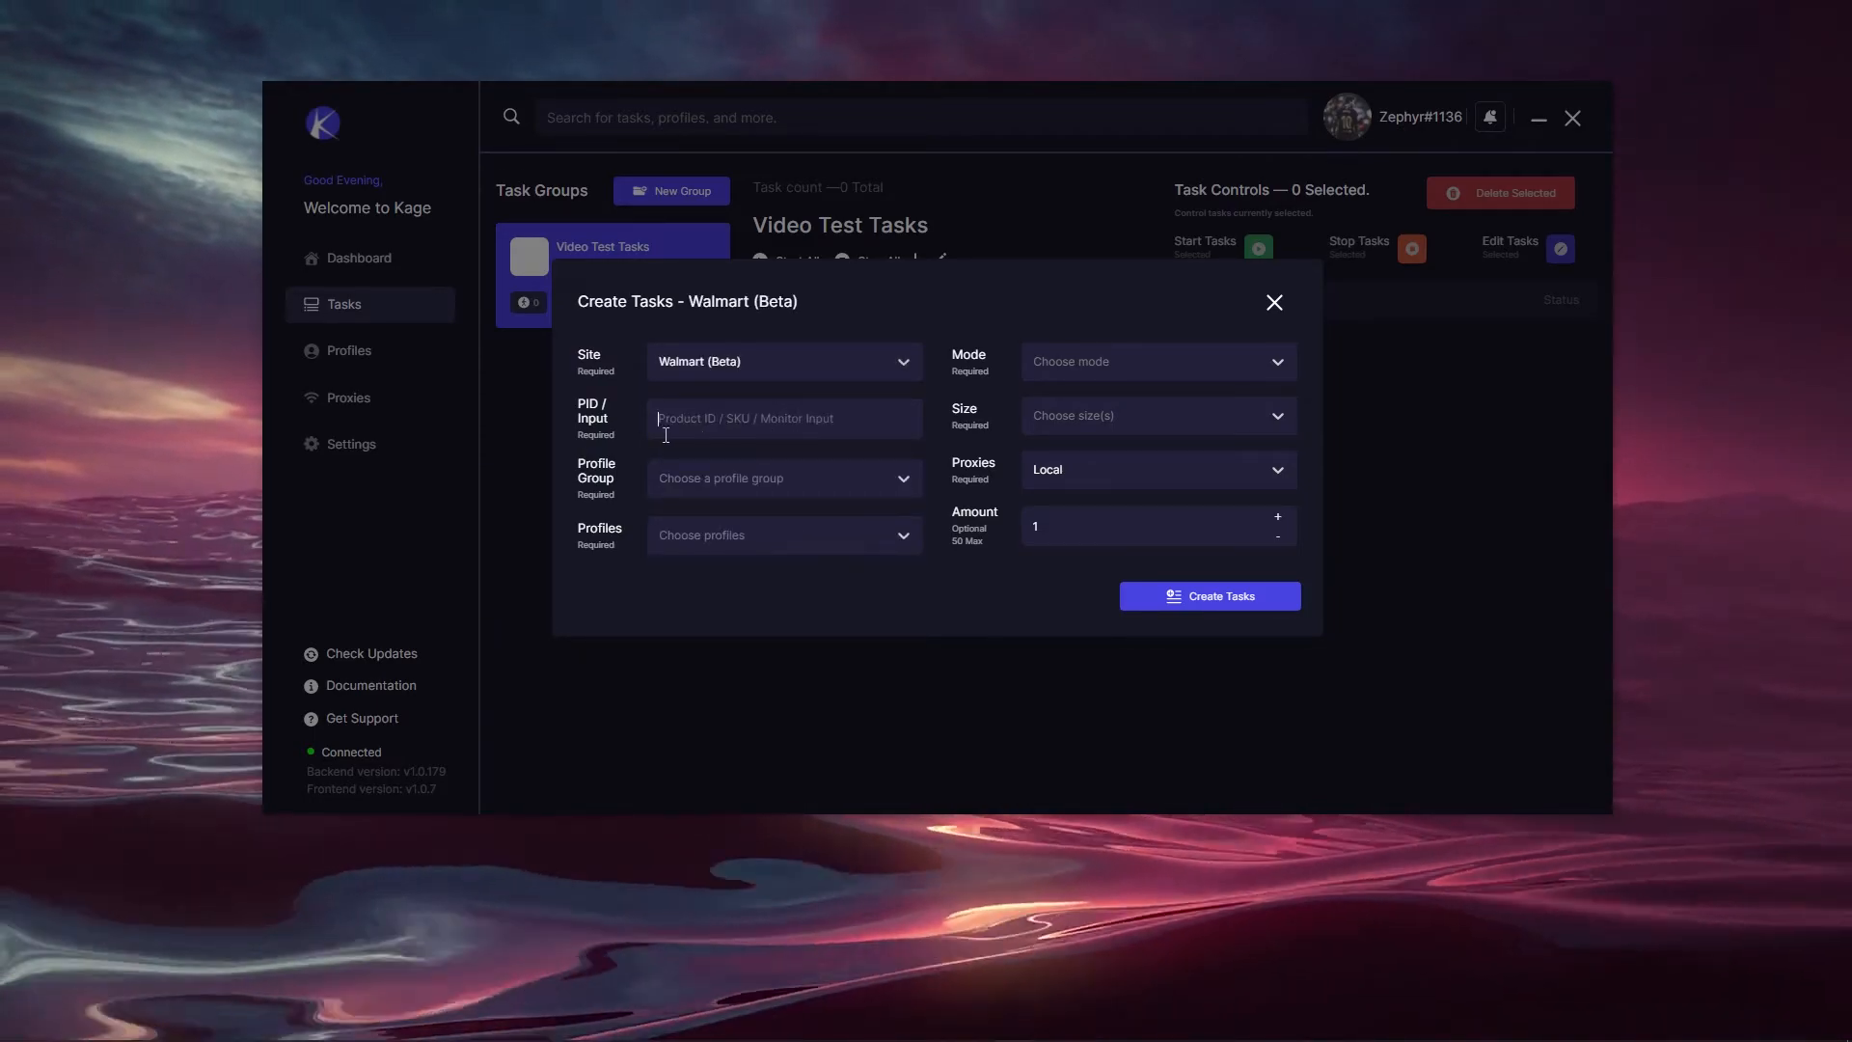
type("8324234")
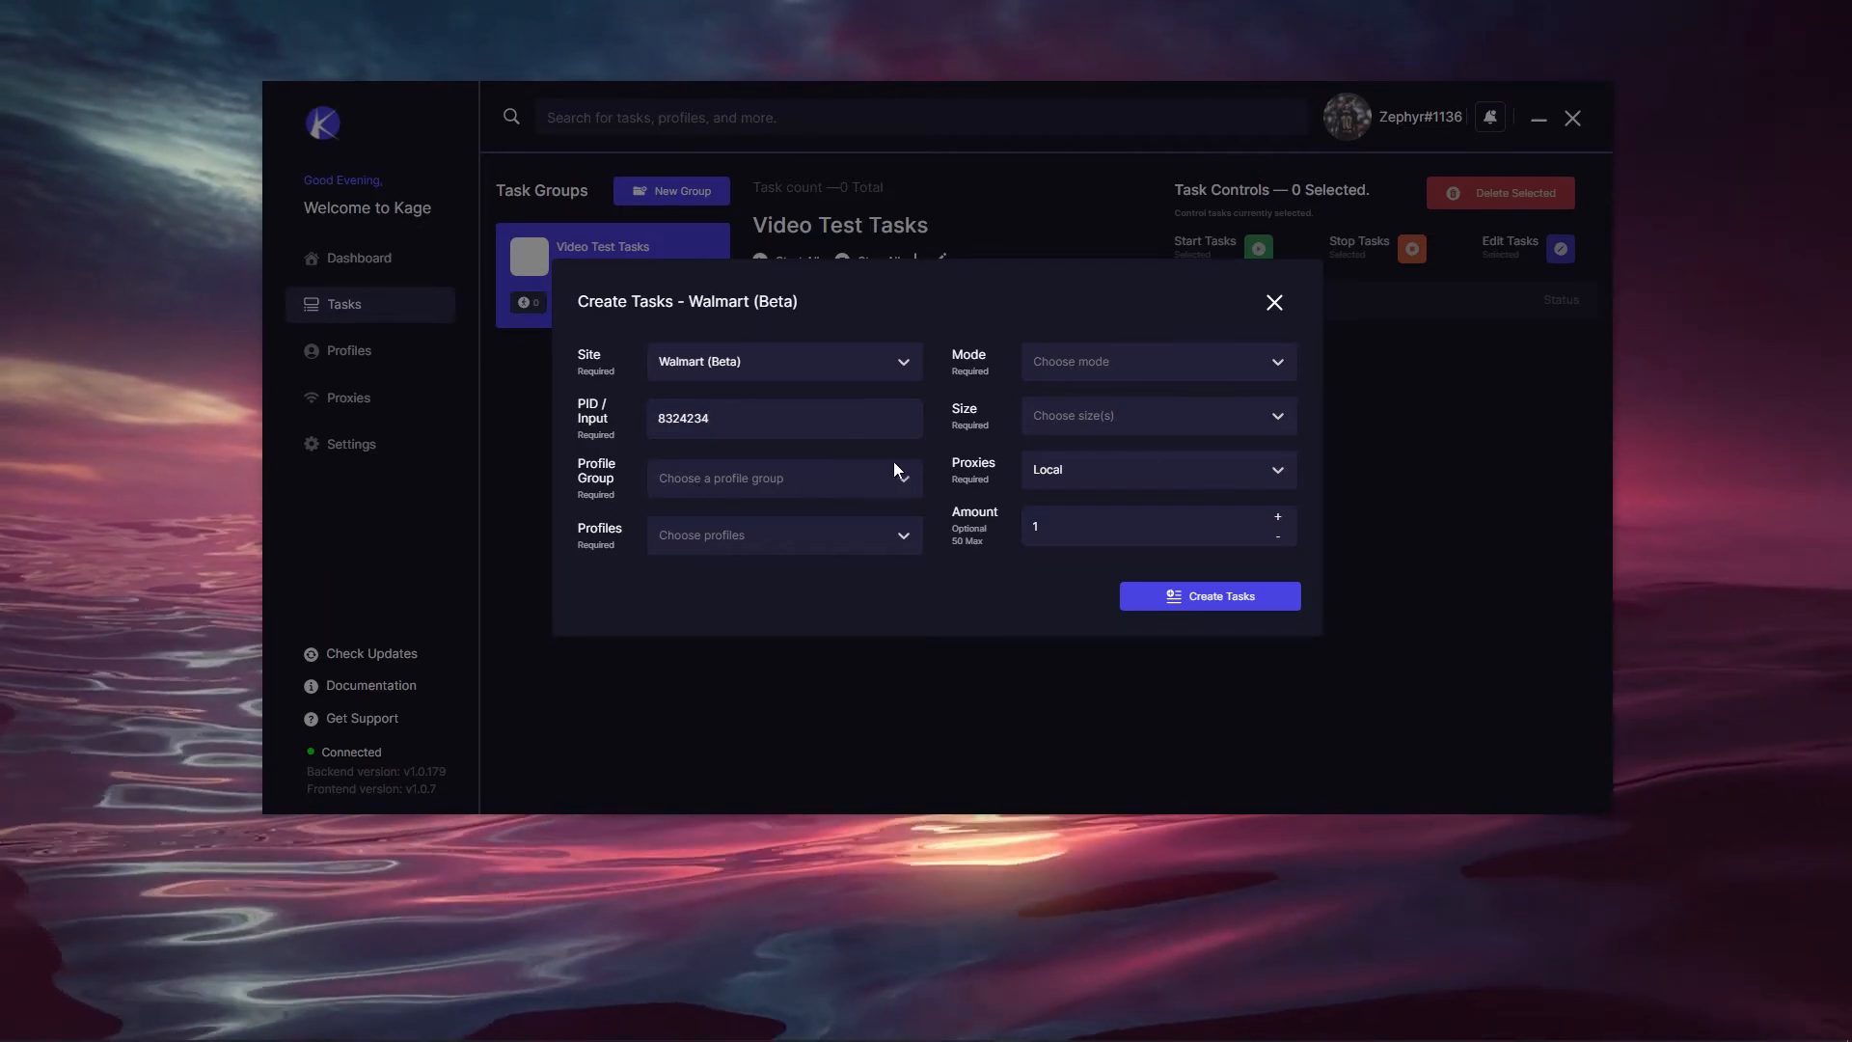
Step: Choose Video Test Profile Group and its Video Test profile for the task
left_click(760, 477)
left_click(706, 532)
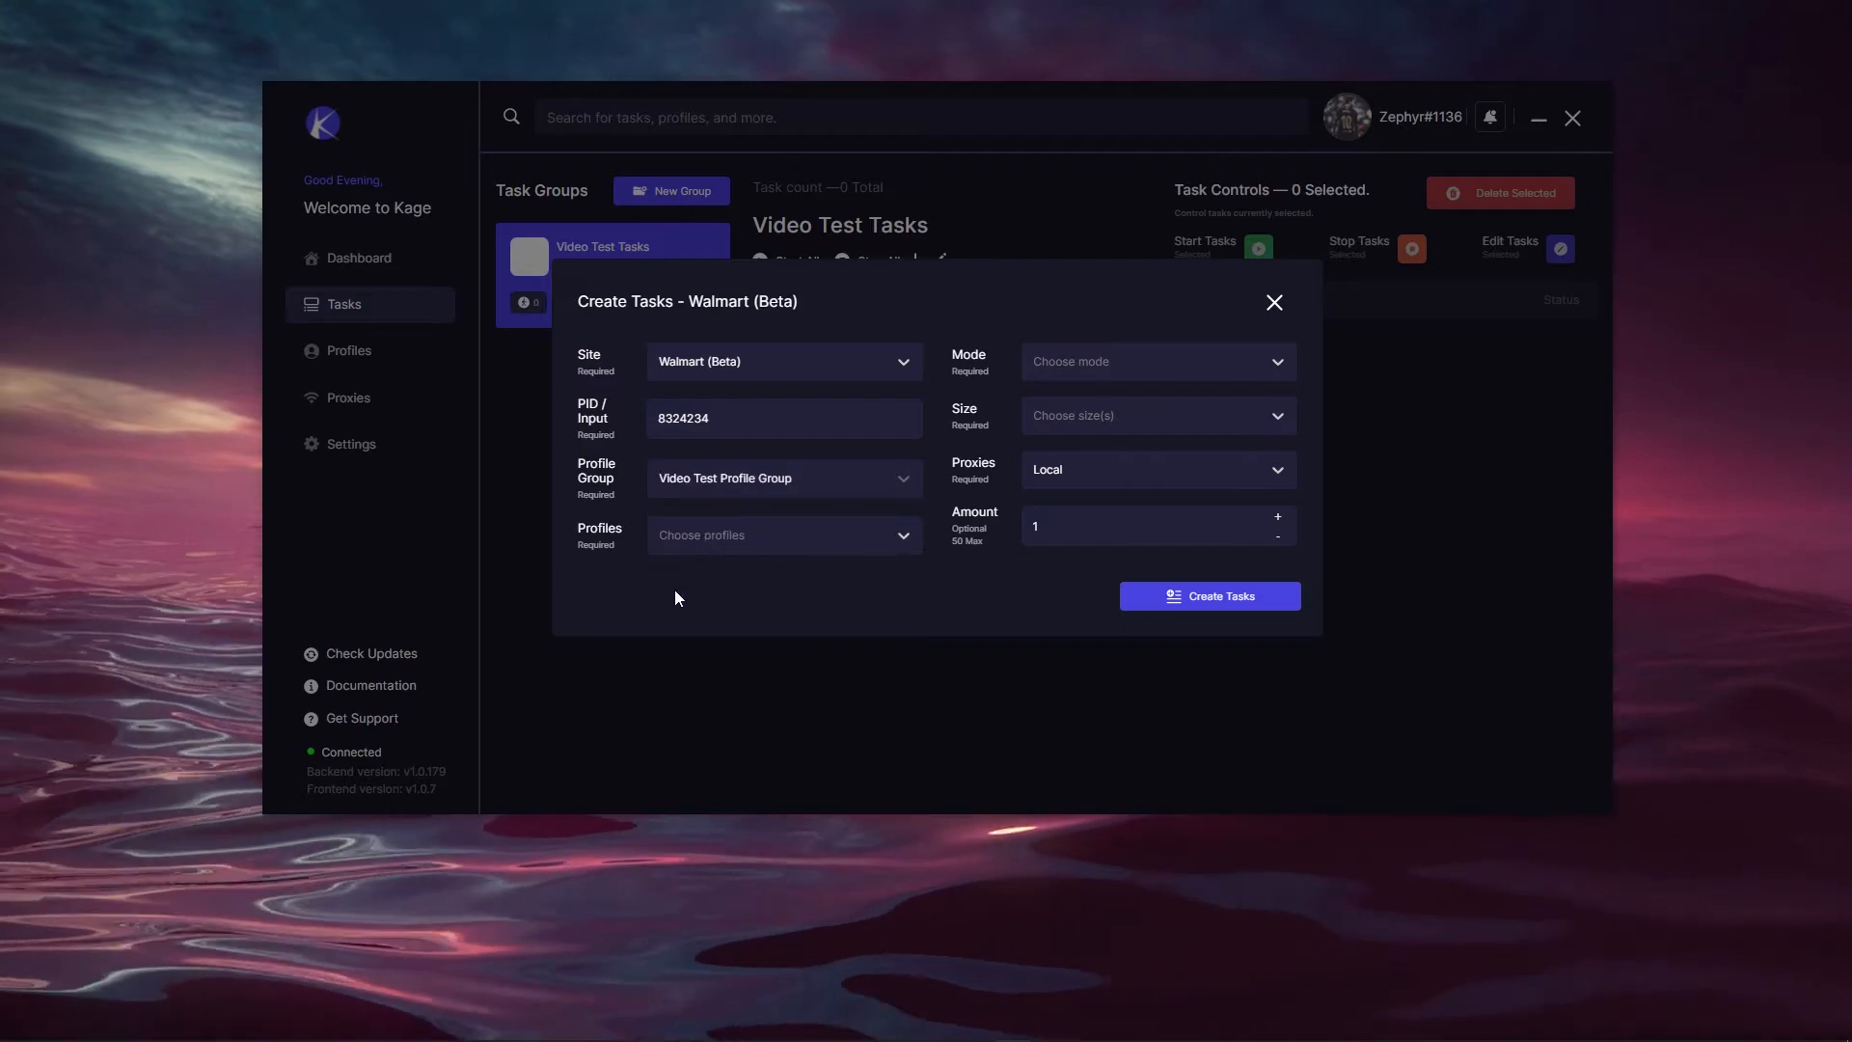
left_click(714, 538)
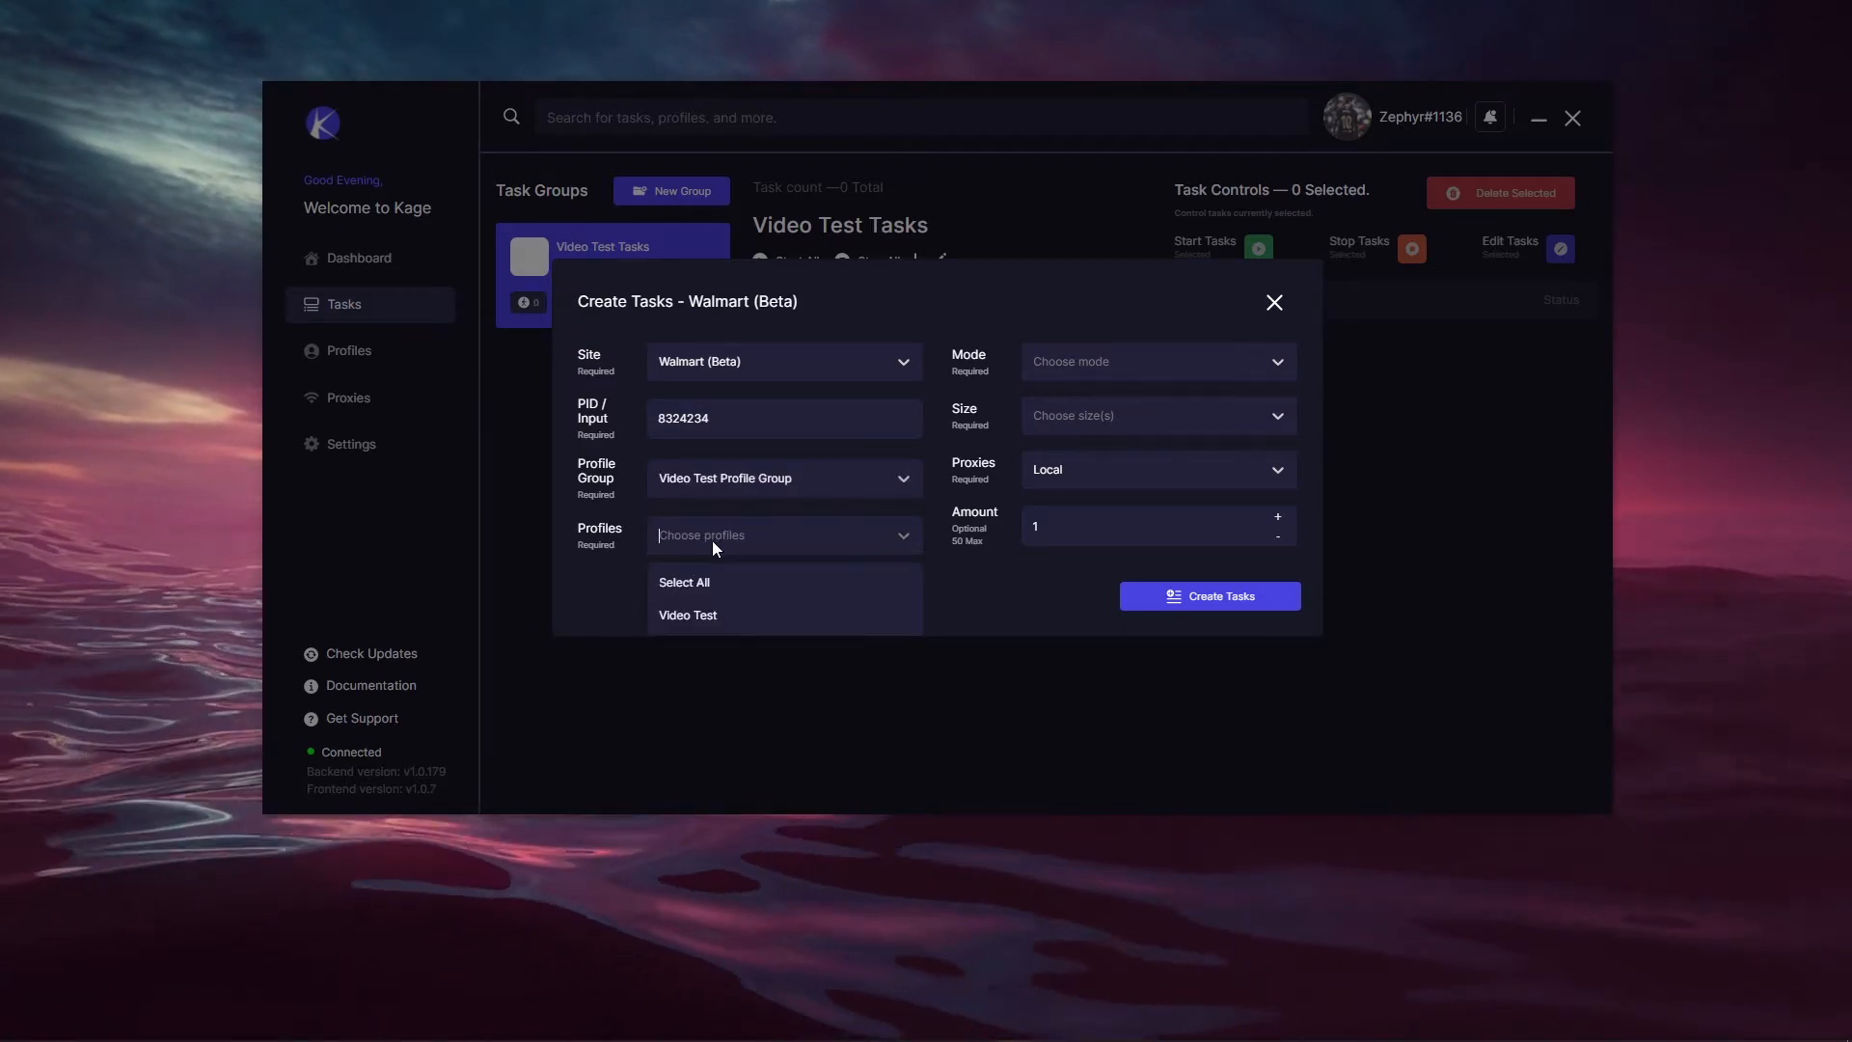
left_click(709, 616)
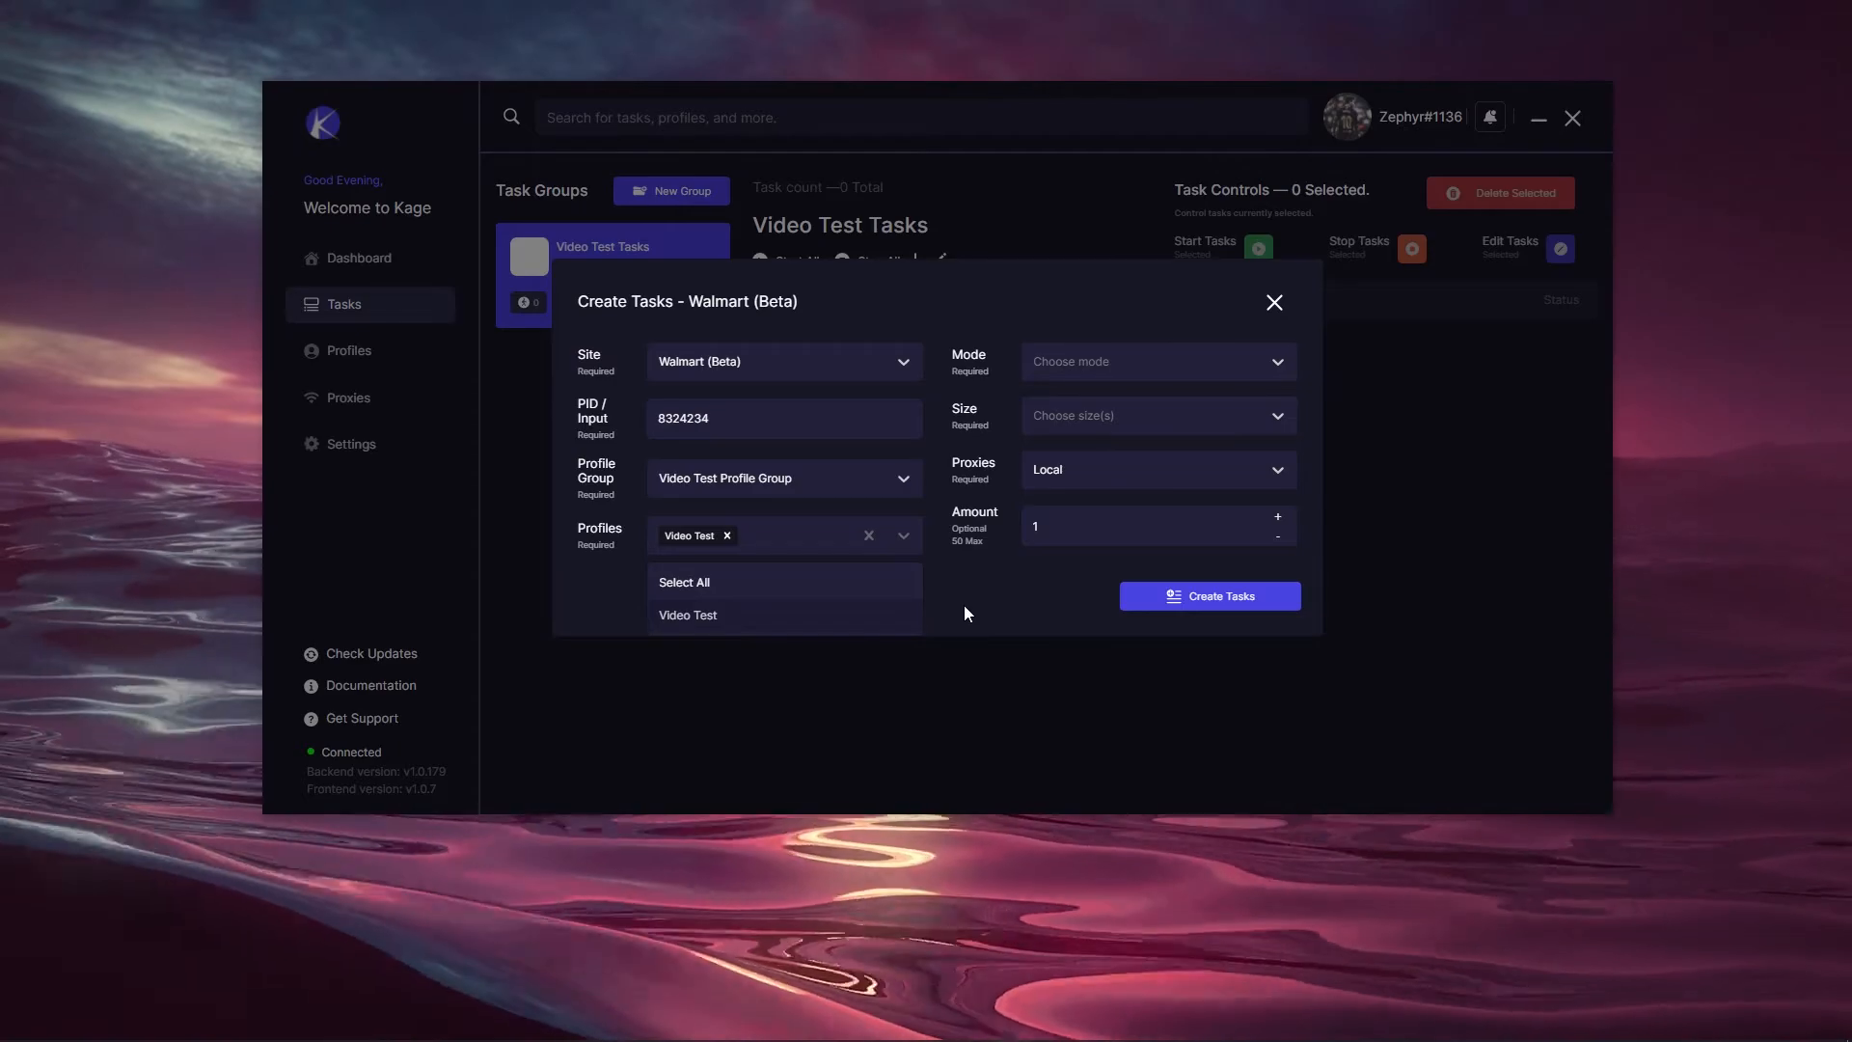
Step: Set the task mode to Safe Offer ID and add sizes 4, 4.5 and others
left_click(1080, 361)
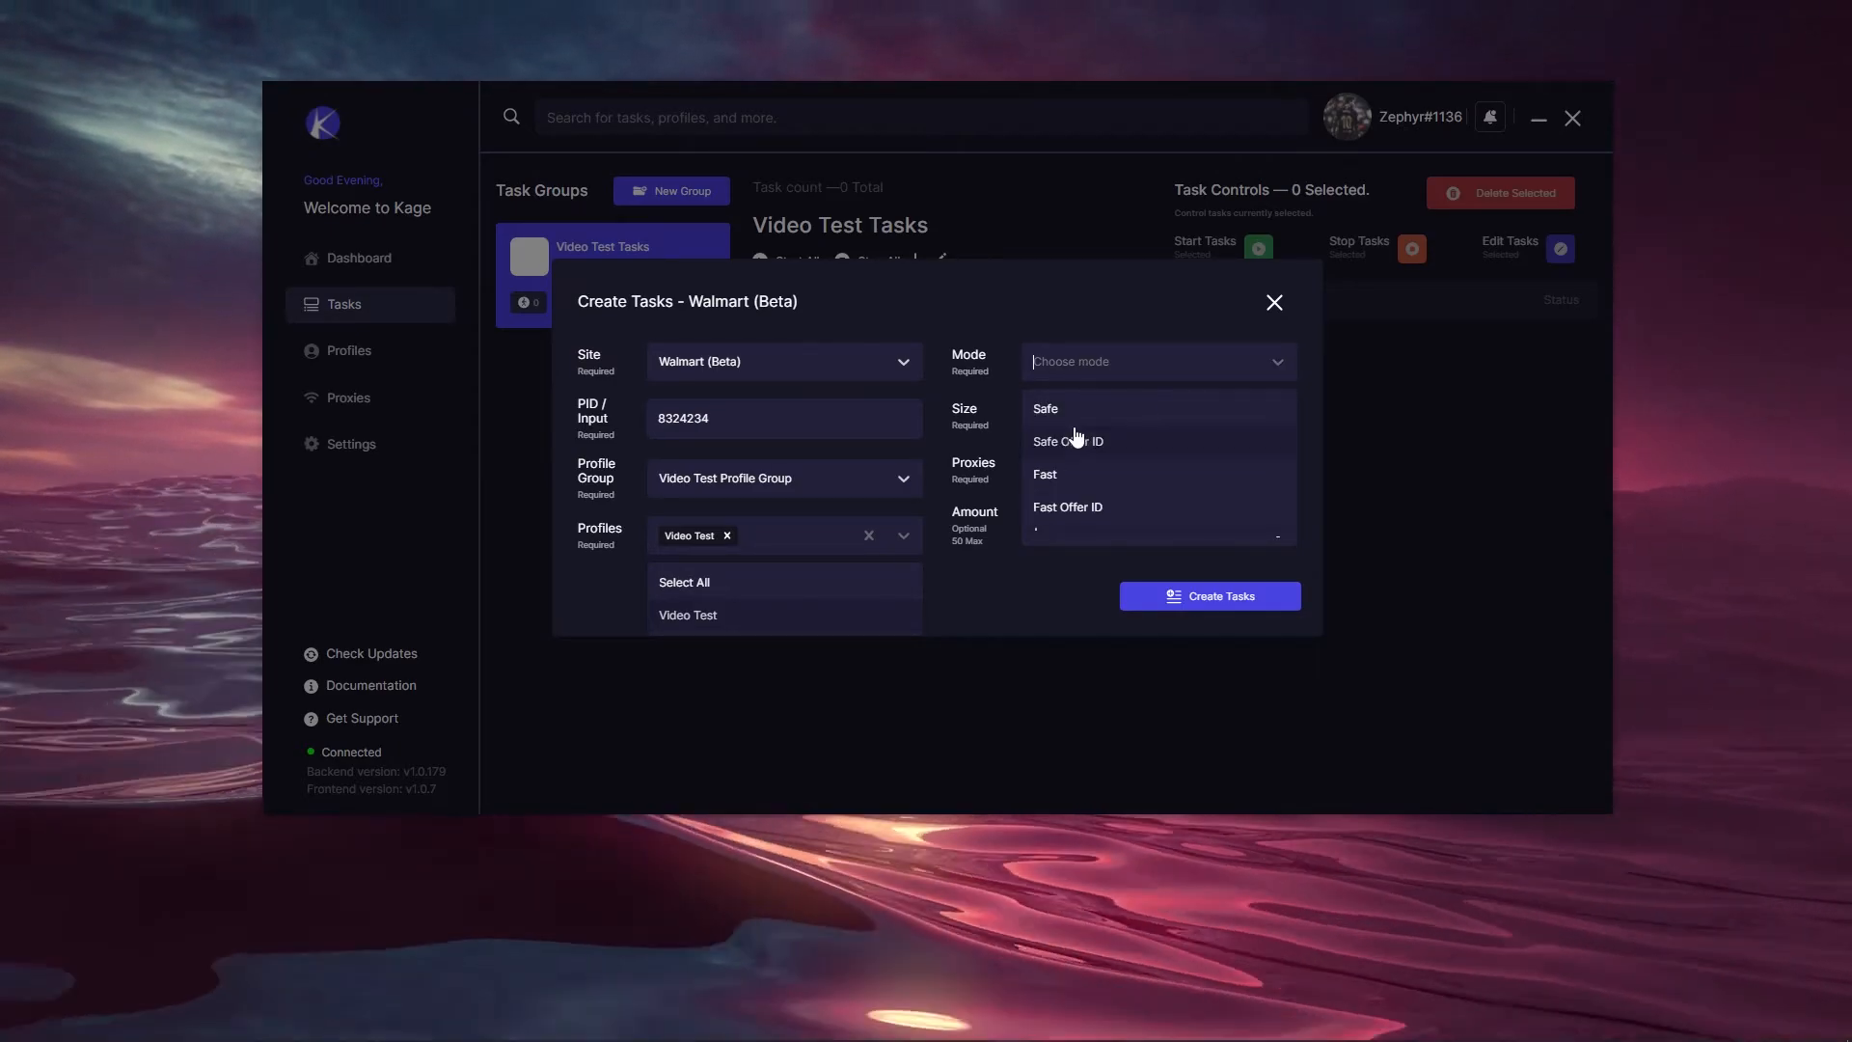
left_click(1076, 441)
left_click(1084, 421)
left_click(1071, 495)
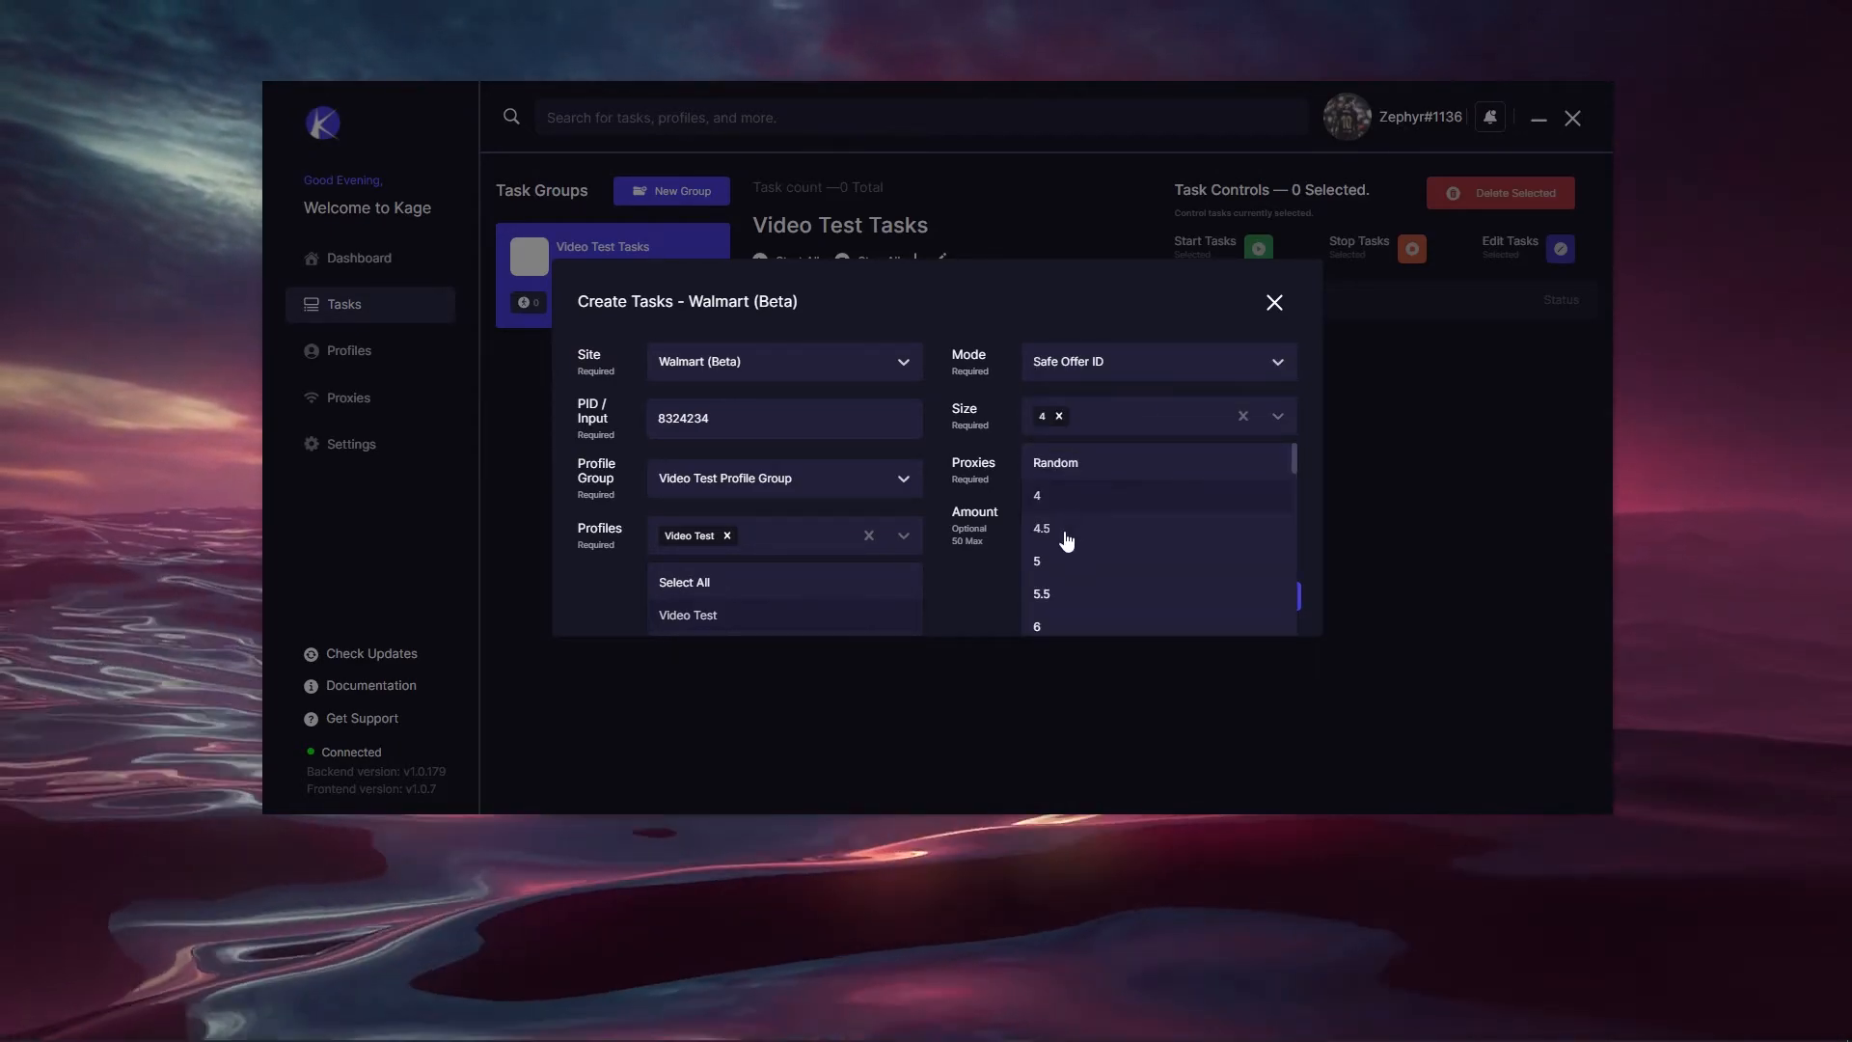
left_click(1073, 564)
left_click(1080, 591)
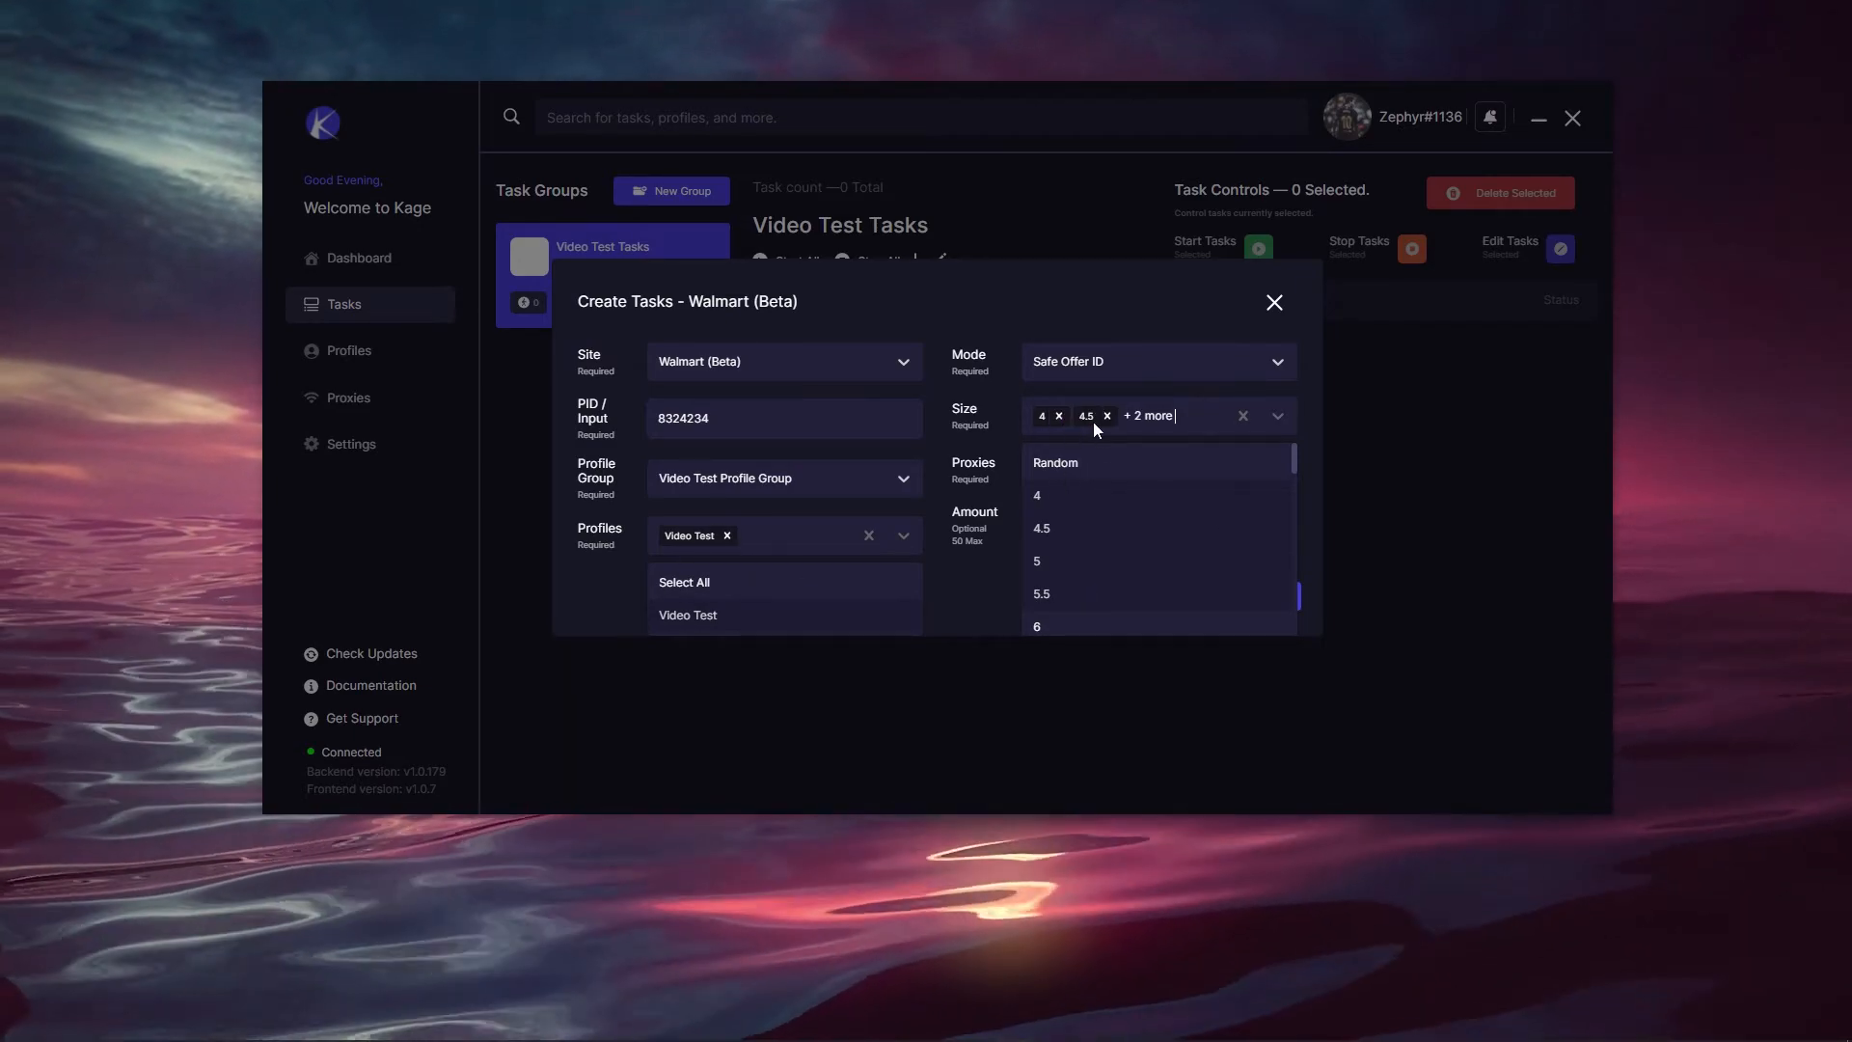
Step: Trim the sizes to only 5 and use Video Proxy Group for proxies
left_click(1059, 416)
left_click(1064, 418)
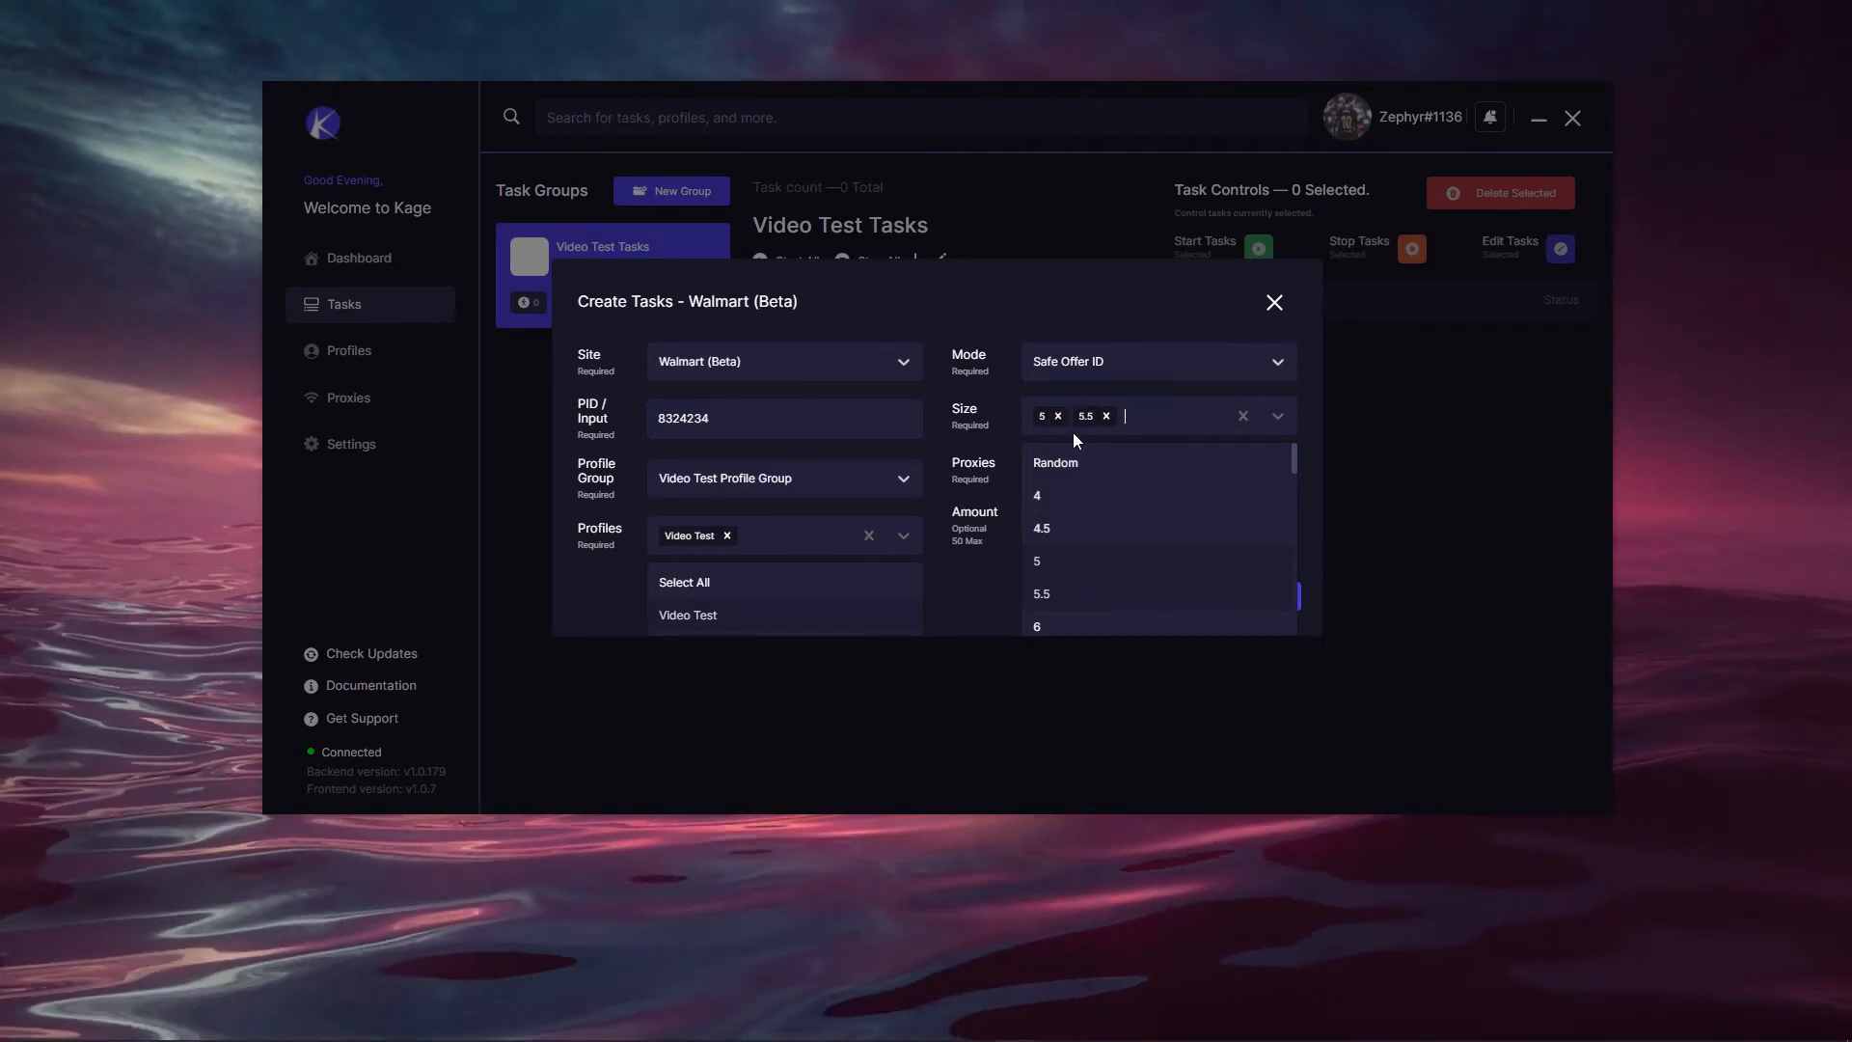
left_click(1107, 418)
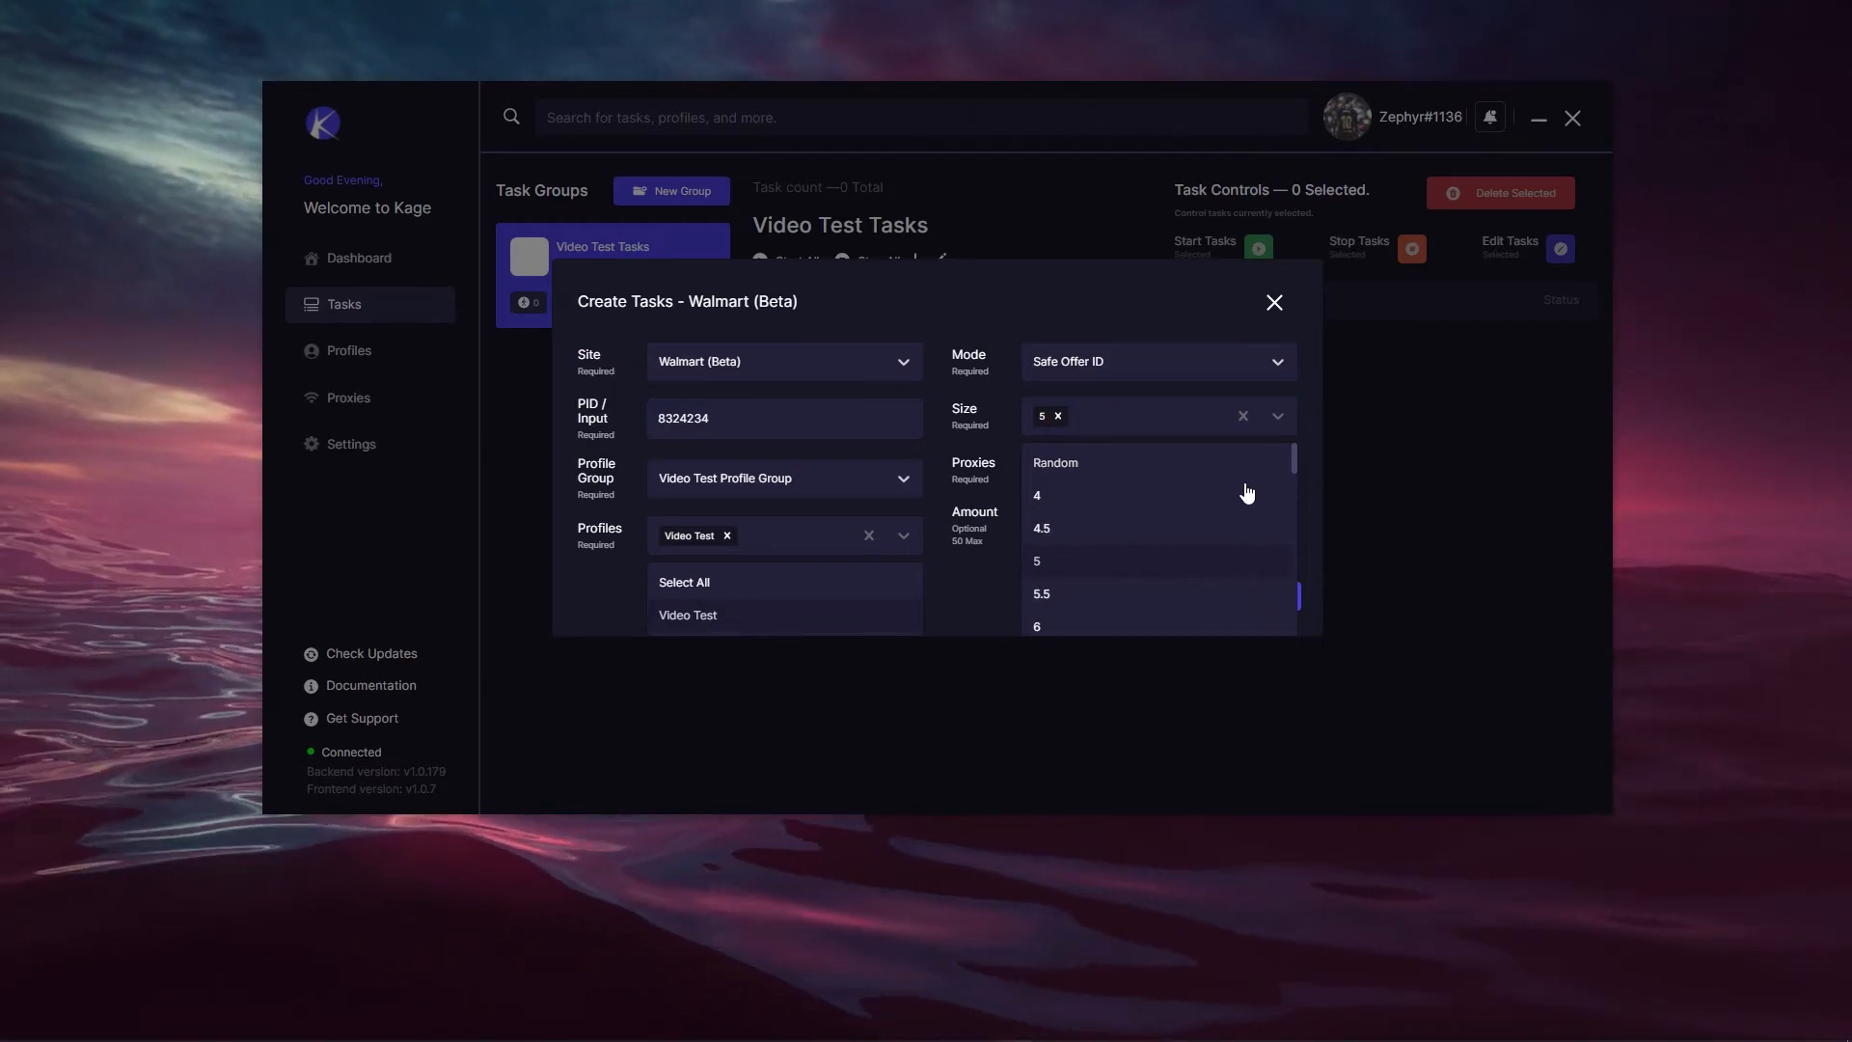
scroll(1194, 485, "down", 5)
scroll(1147, 531, "up", 5)
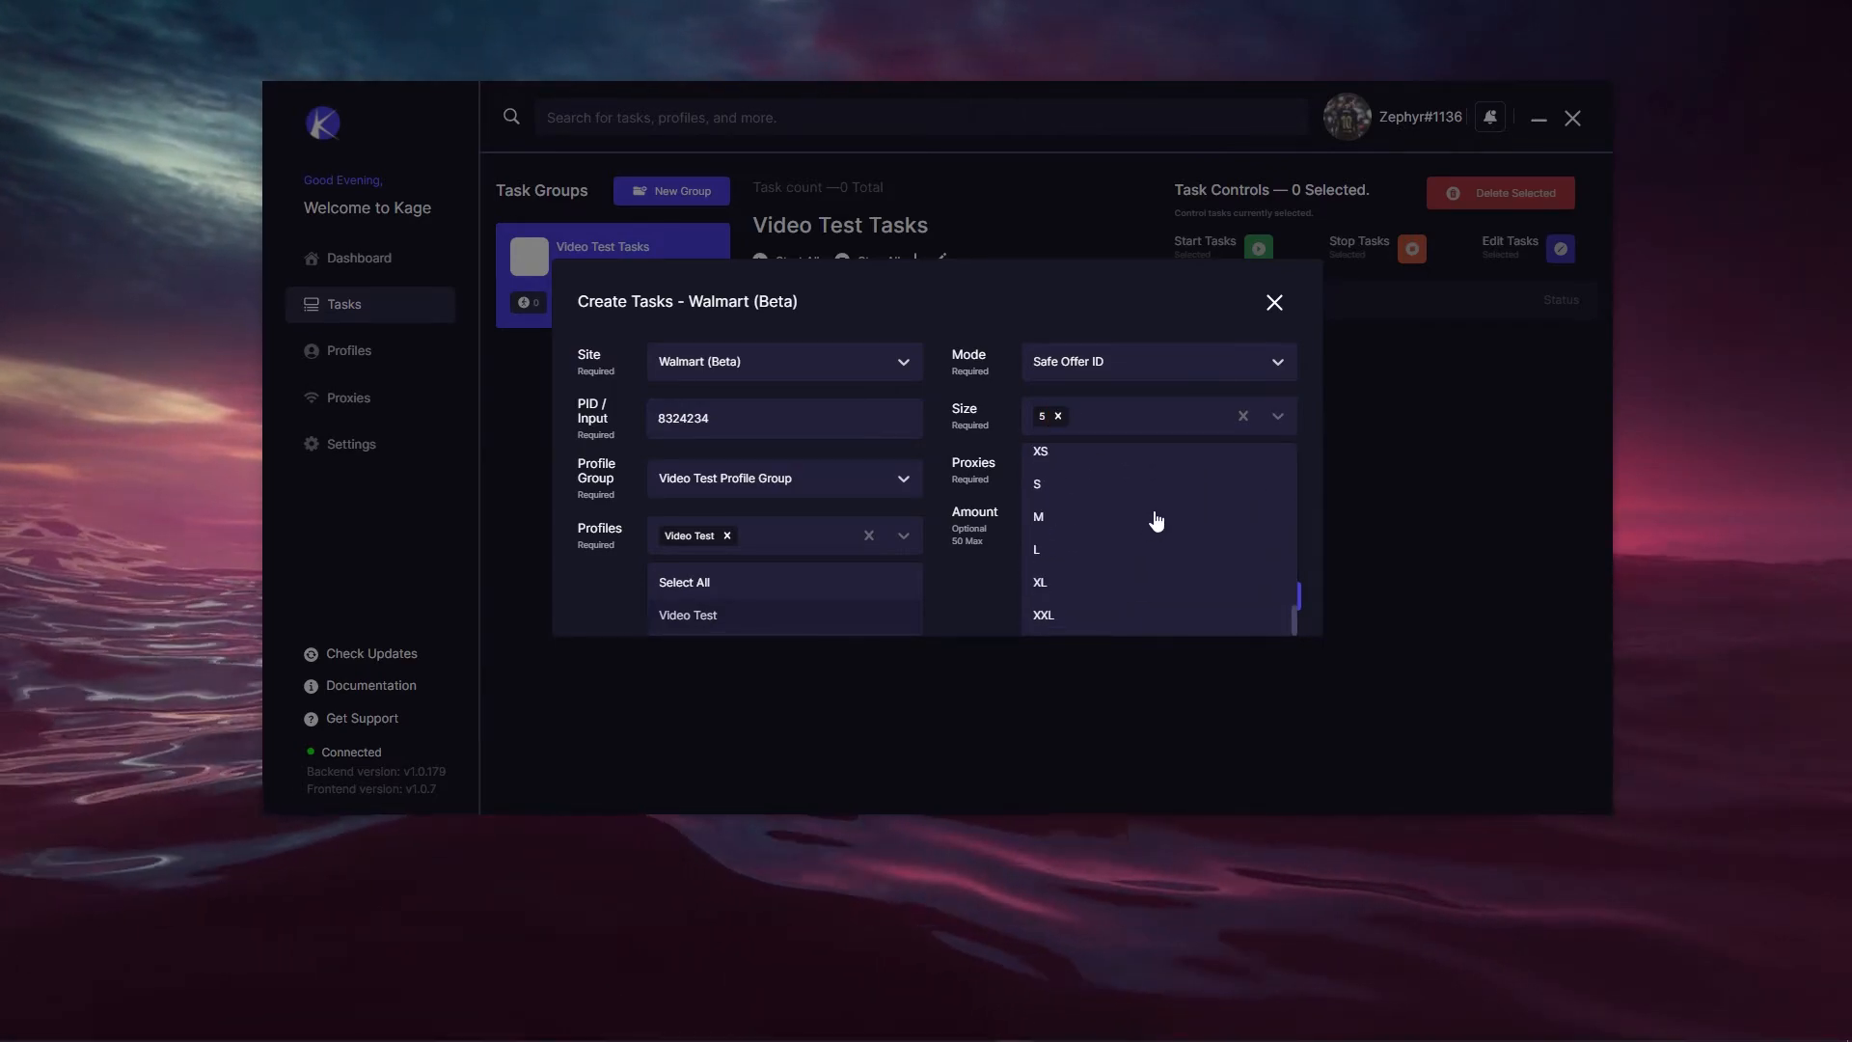
left_click(1316, 483)
left_click(1109, 459)
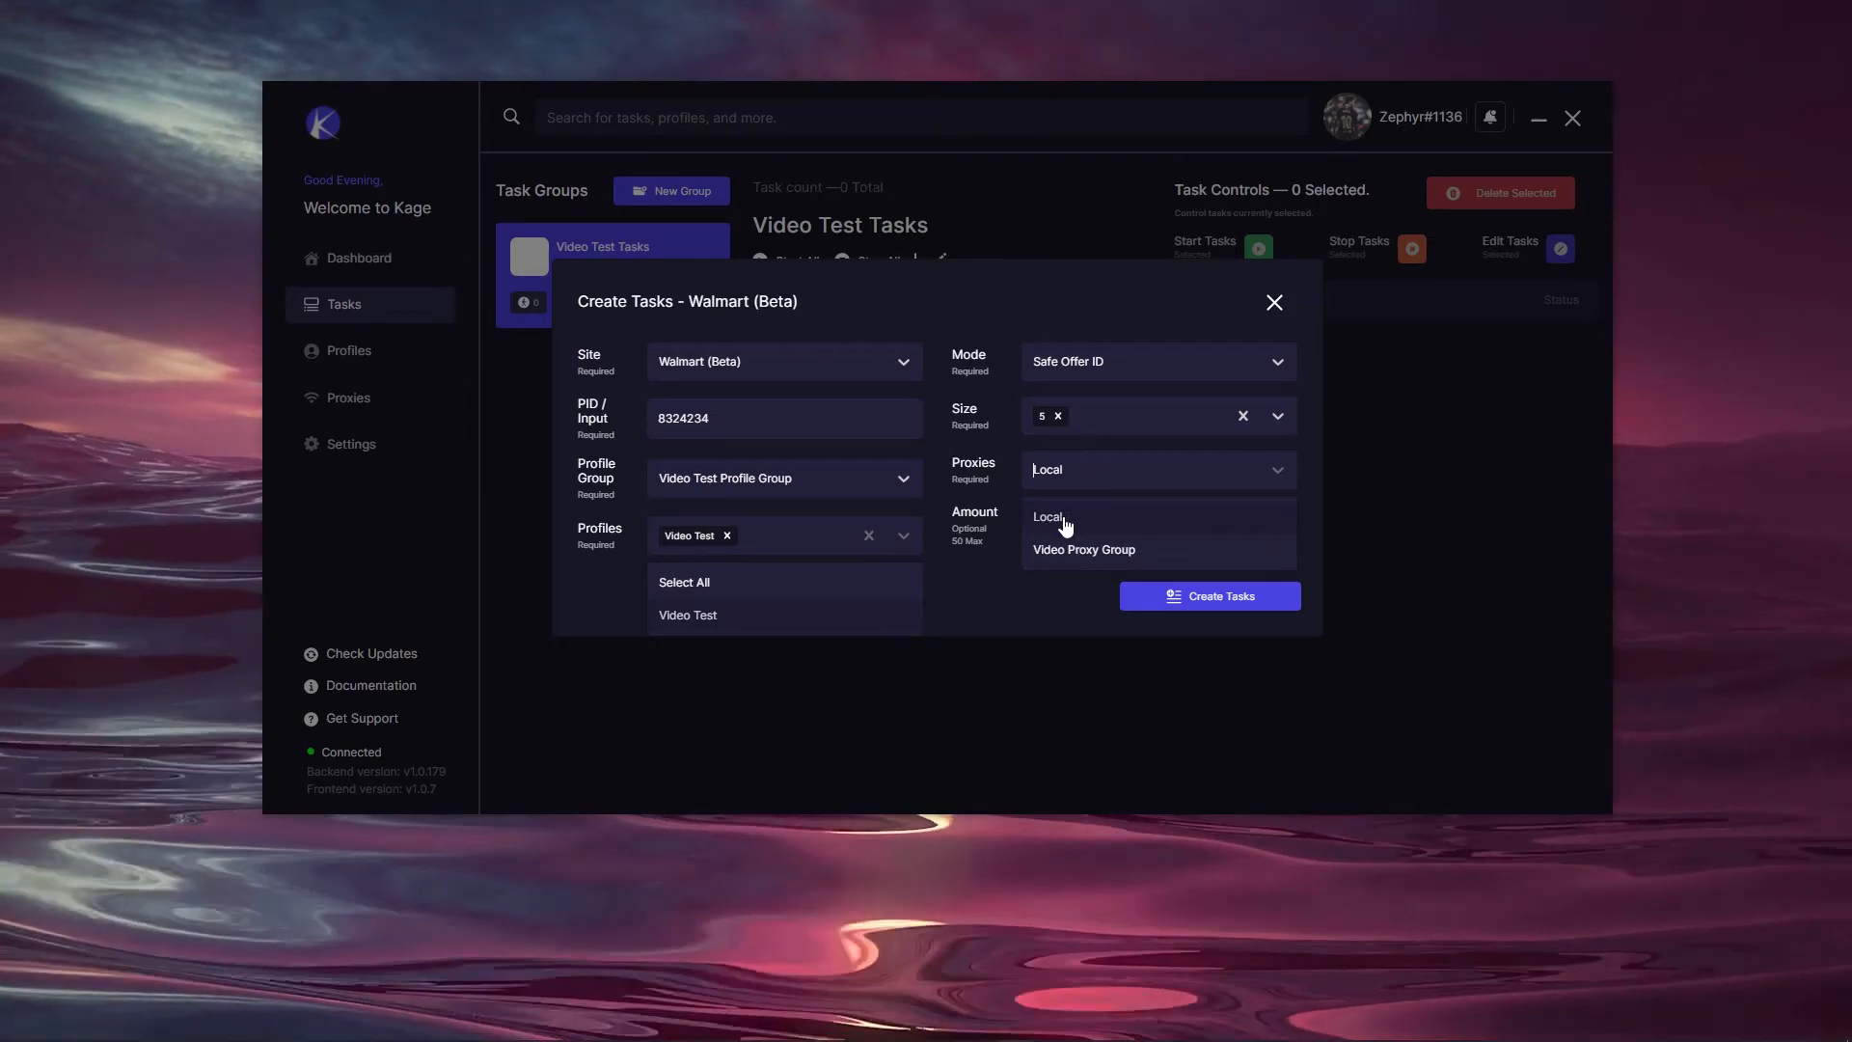
left_click(1067, 549)
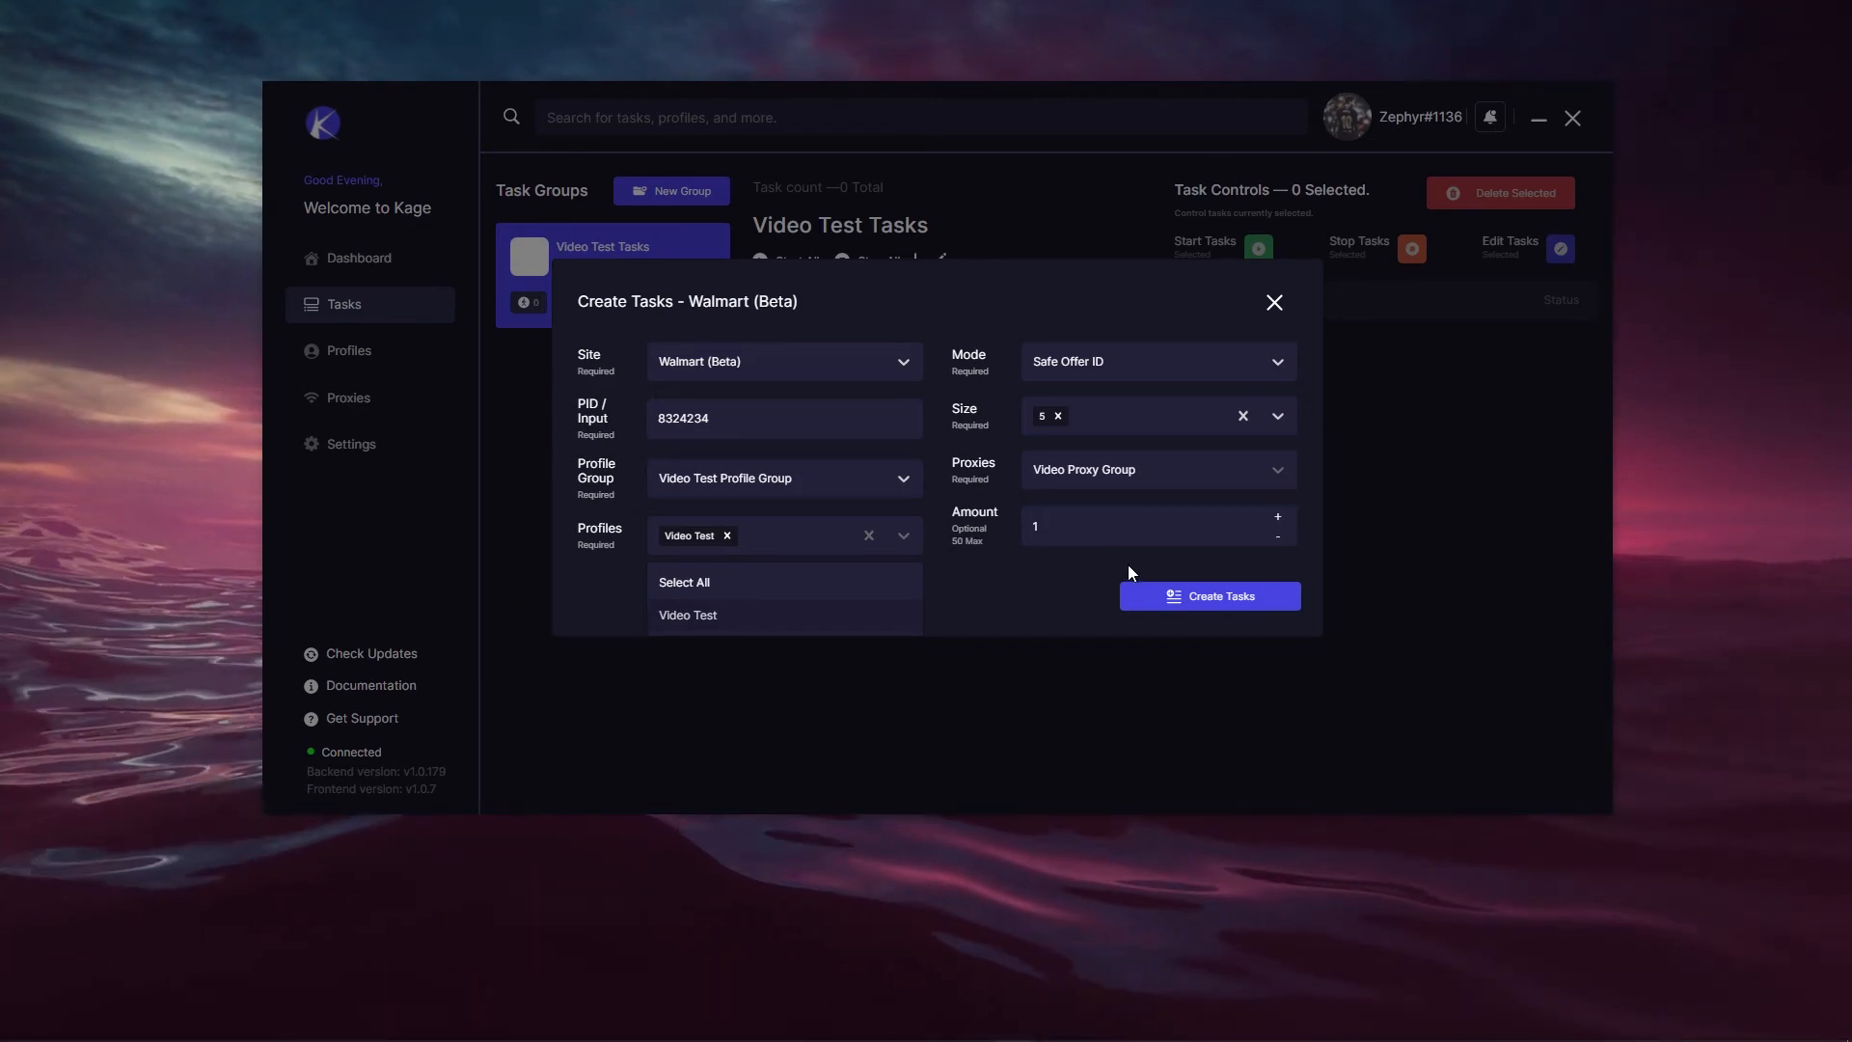
Step: Create the Walmart task 8324234 and start it, its status showing Generating PX (1)
left_click(1166, 595)
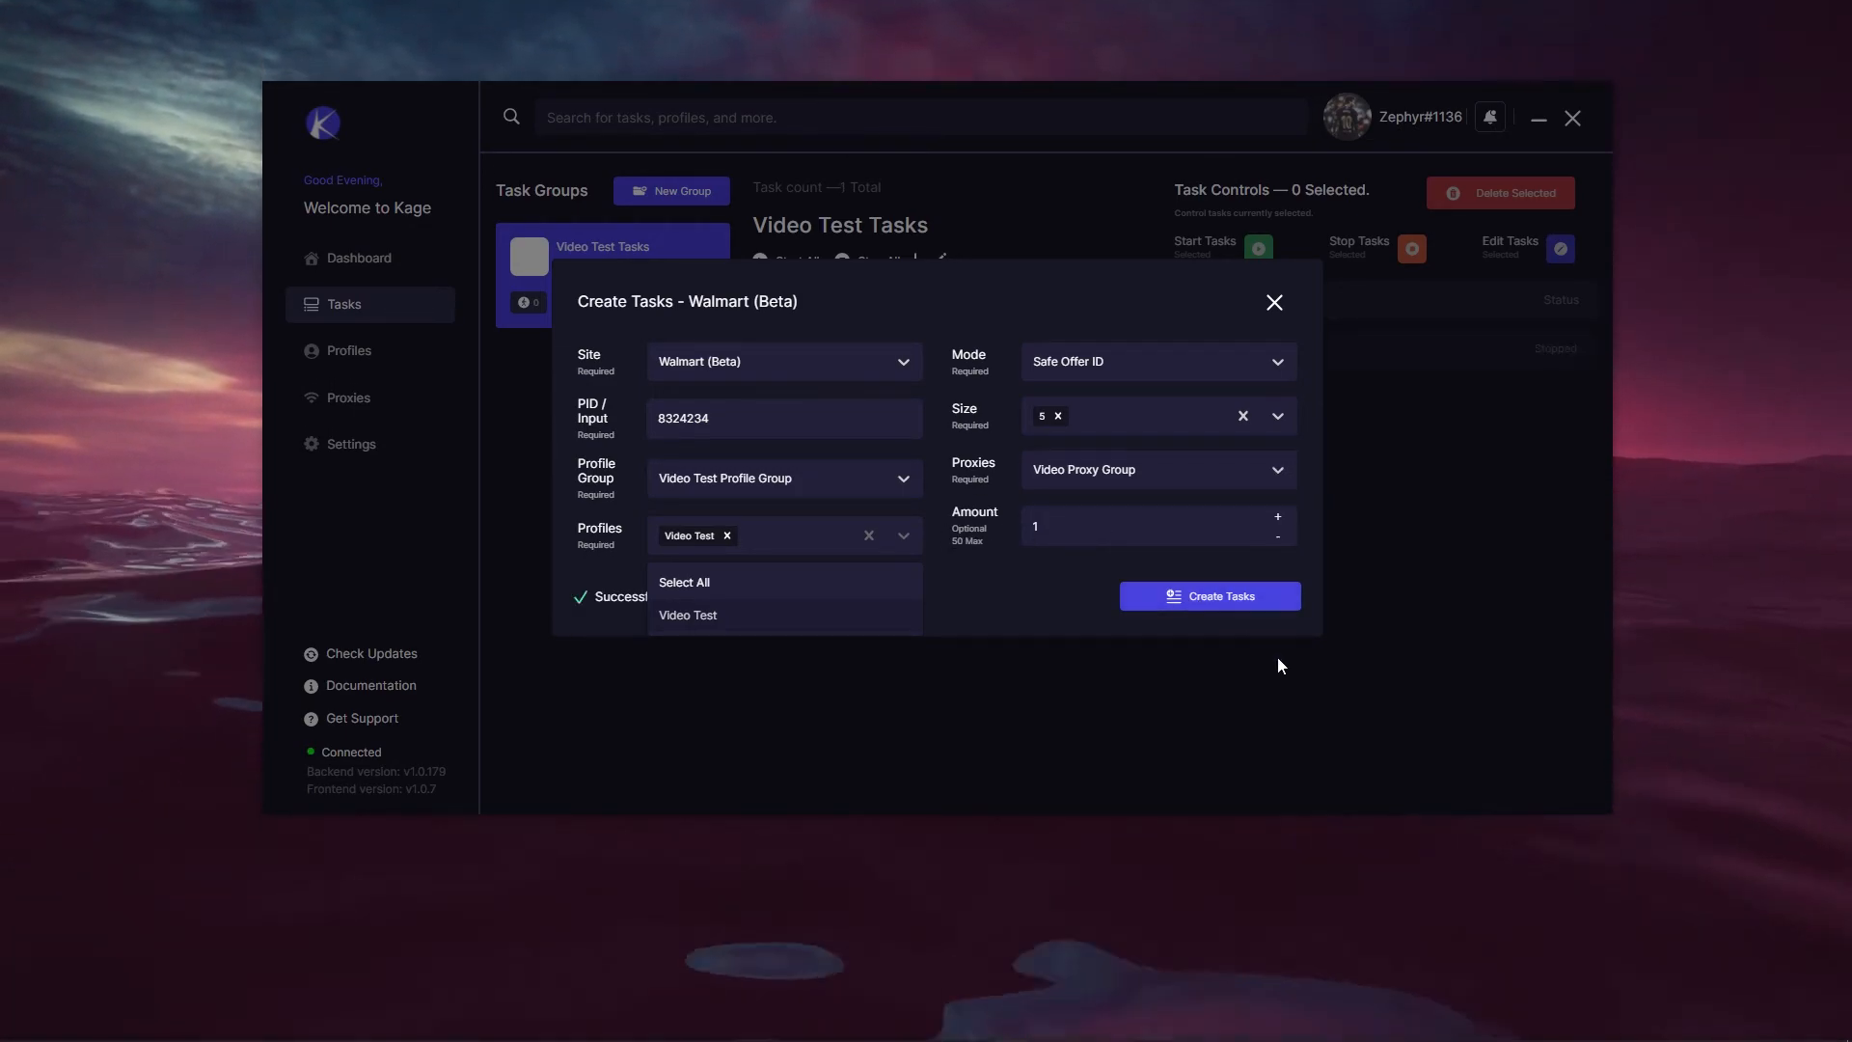
left_click(1274, 302)
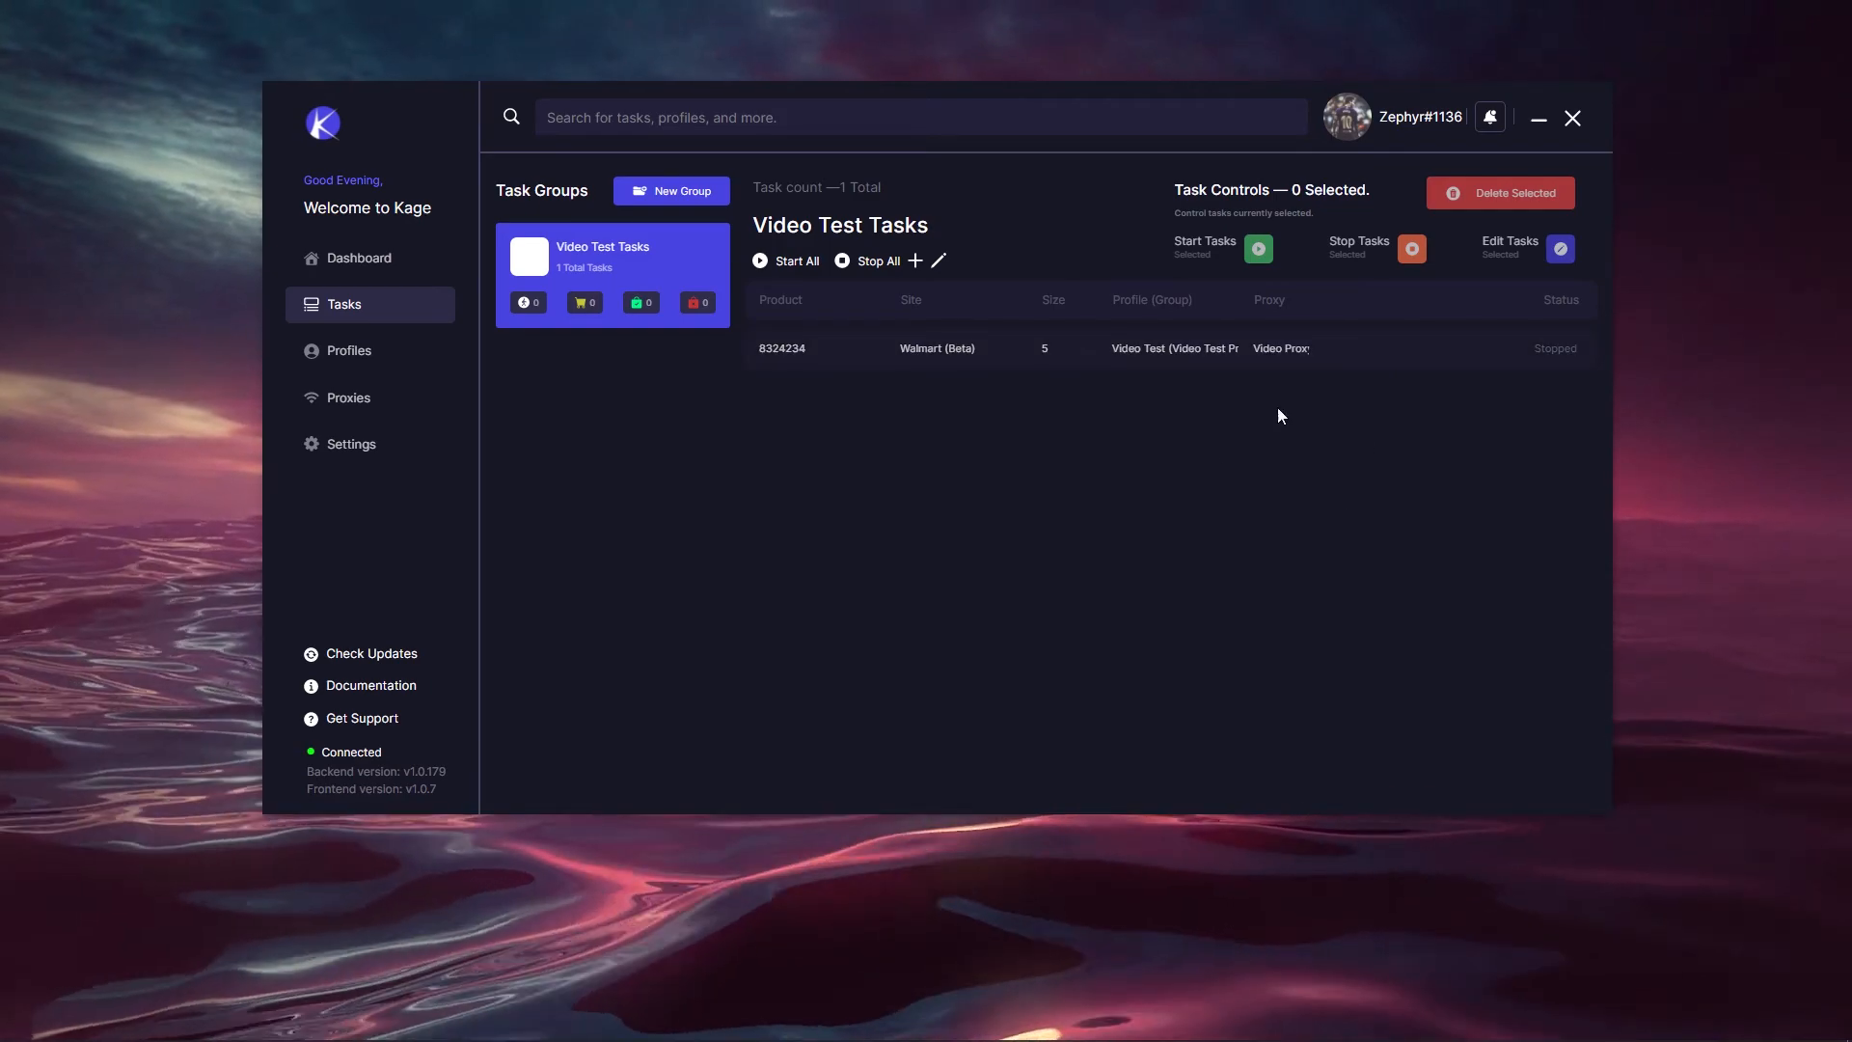
left_click(1336, 349)
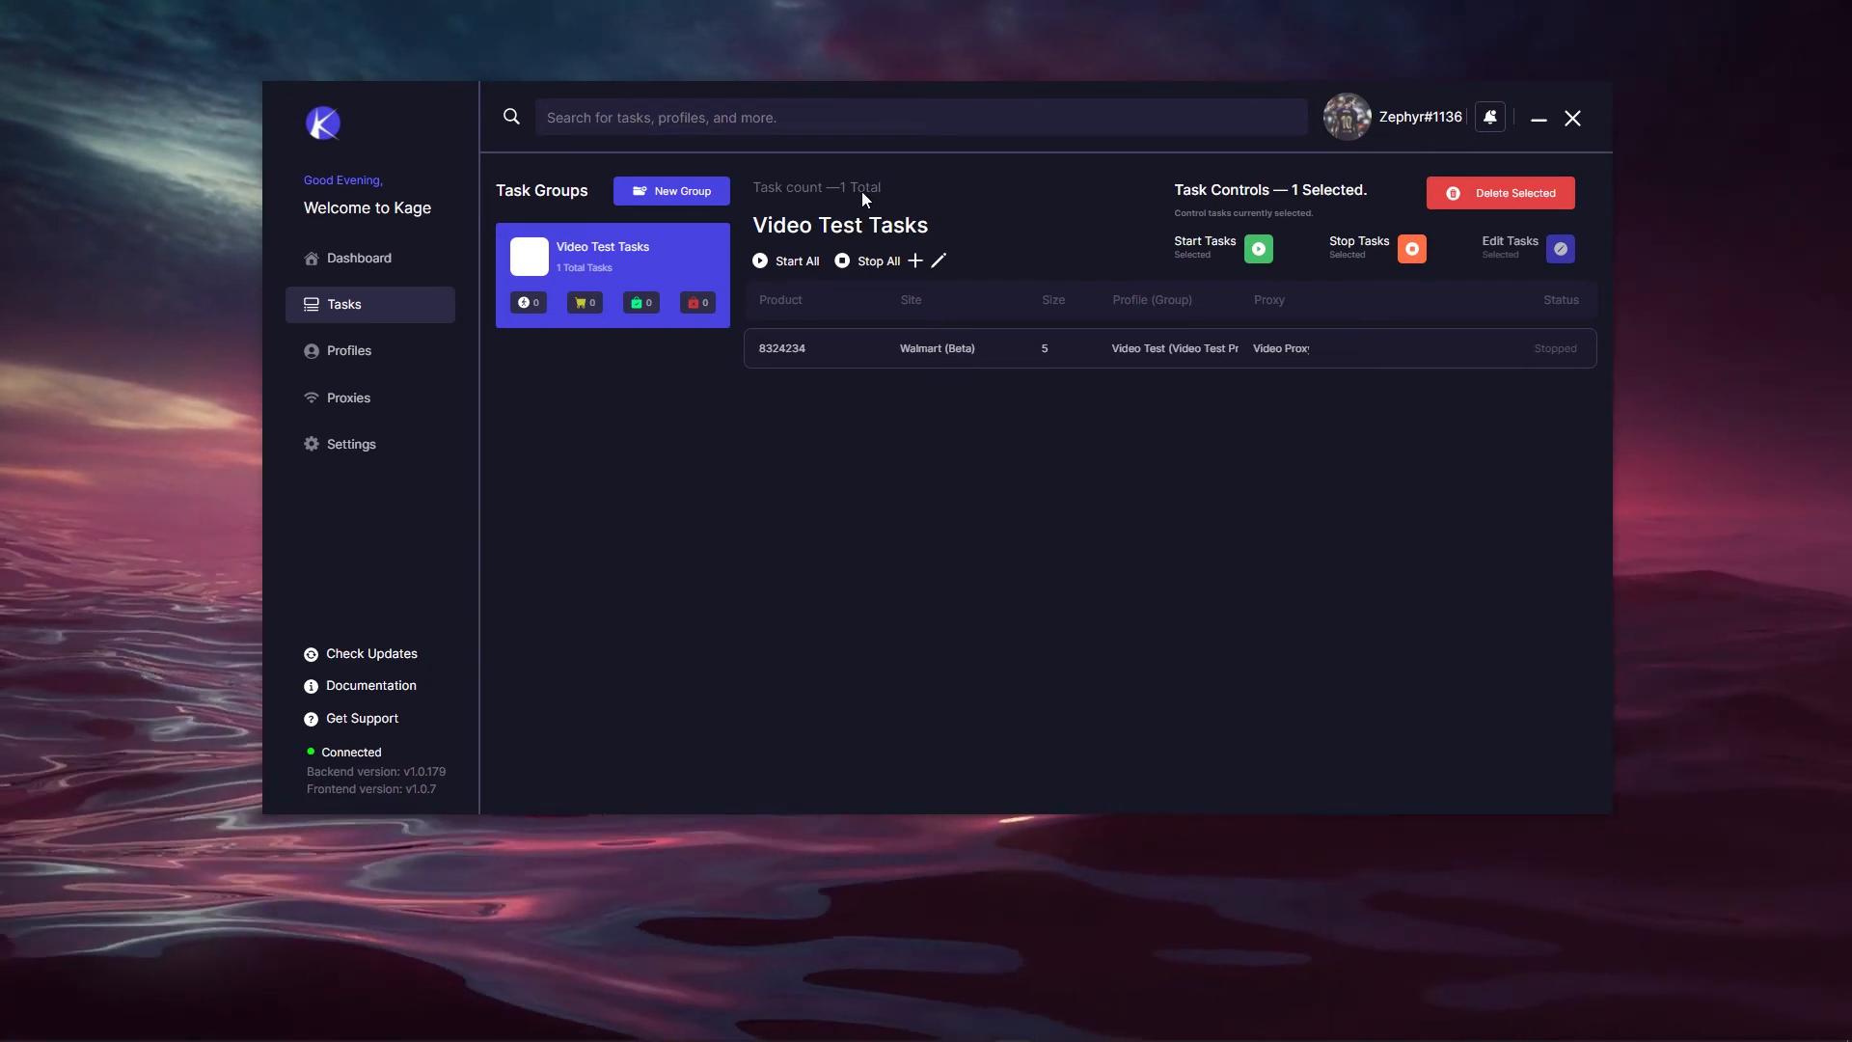
left_click(1260, 252)
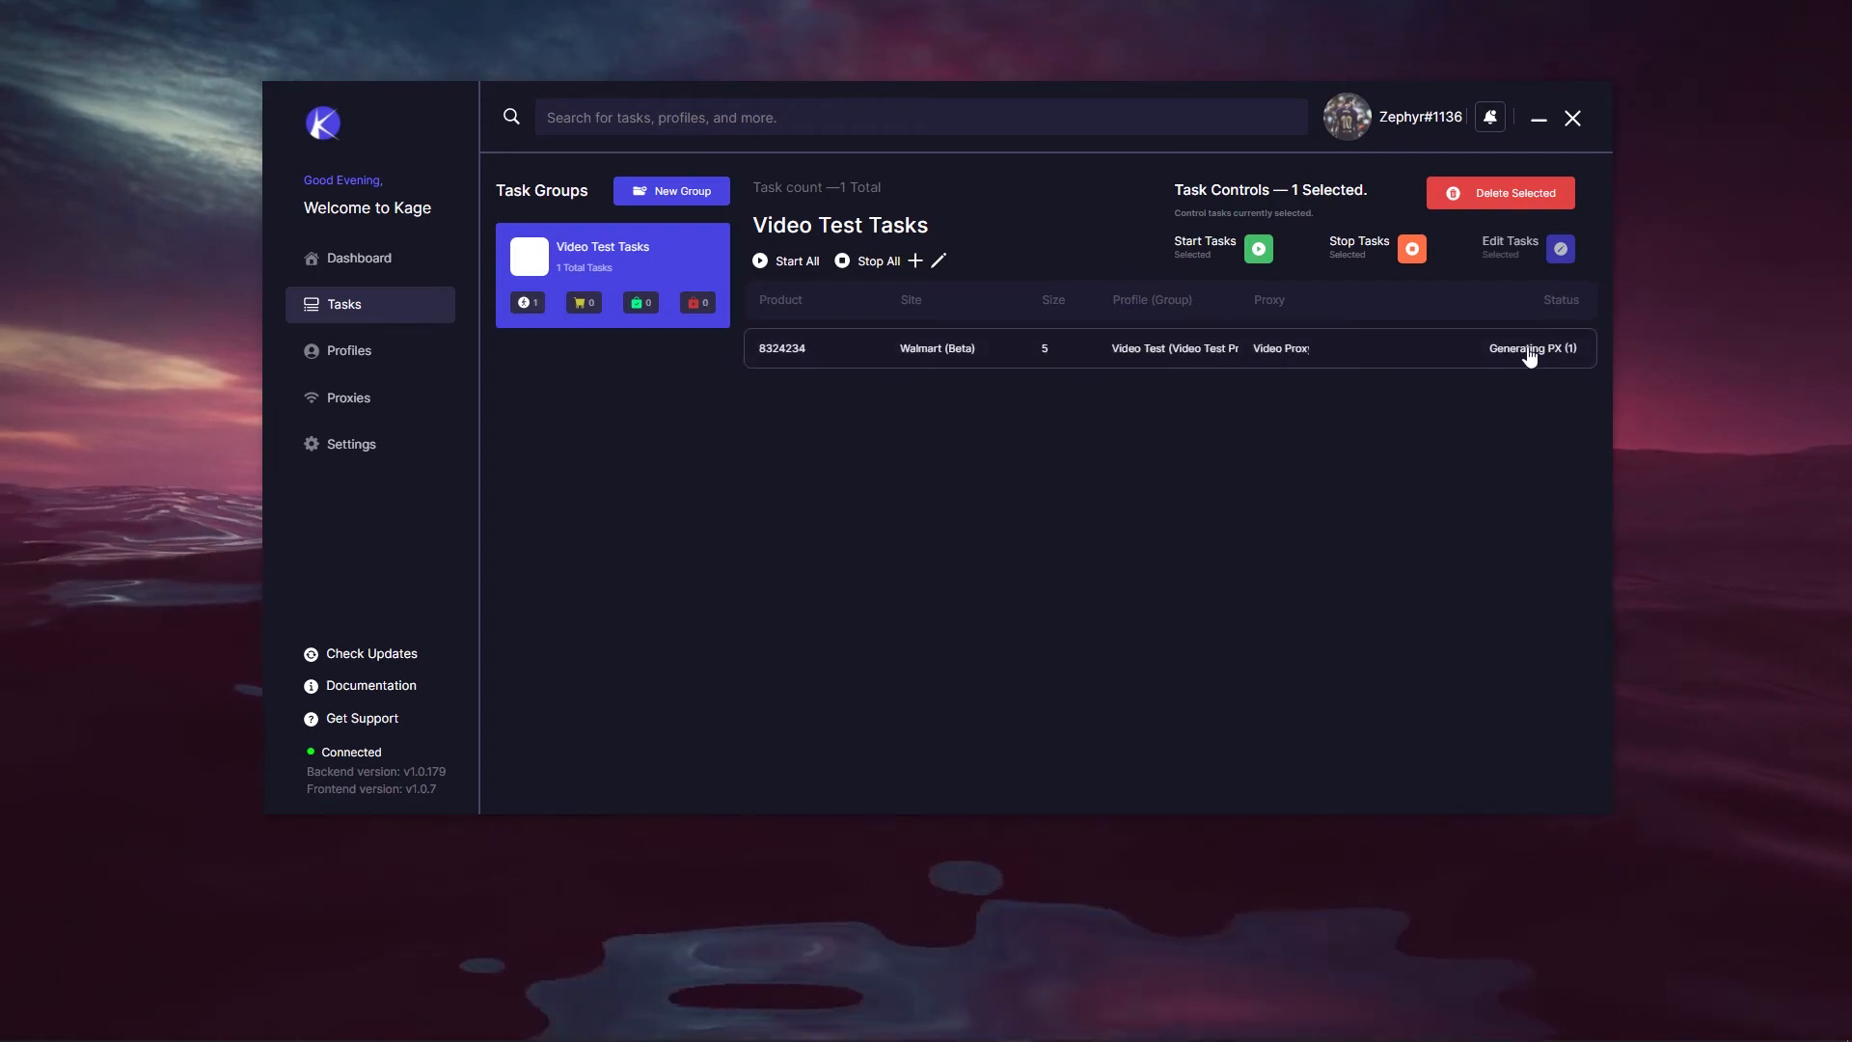